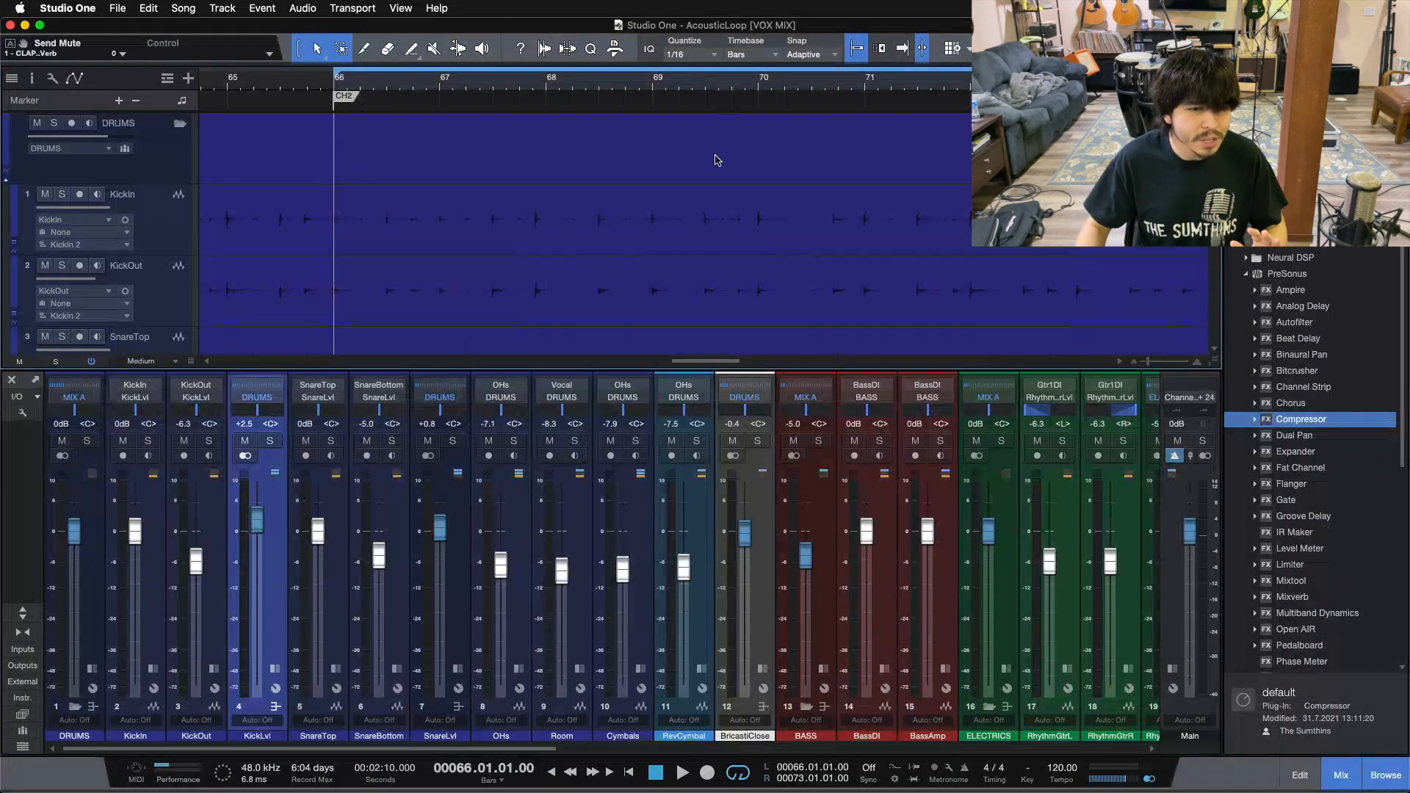
Step: Play the full mix, solo the DRUMS bus to hear it alone, and clear all solos
{"action": "left_click", "coordinate": [87, 441]}
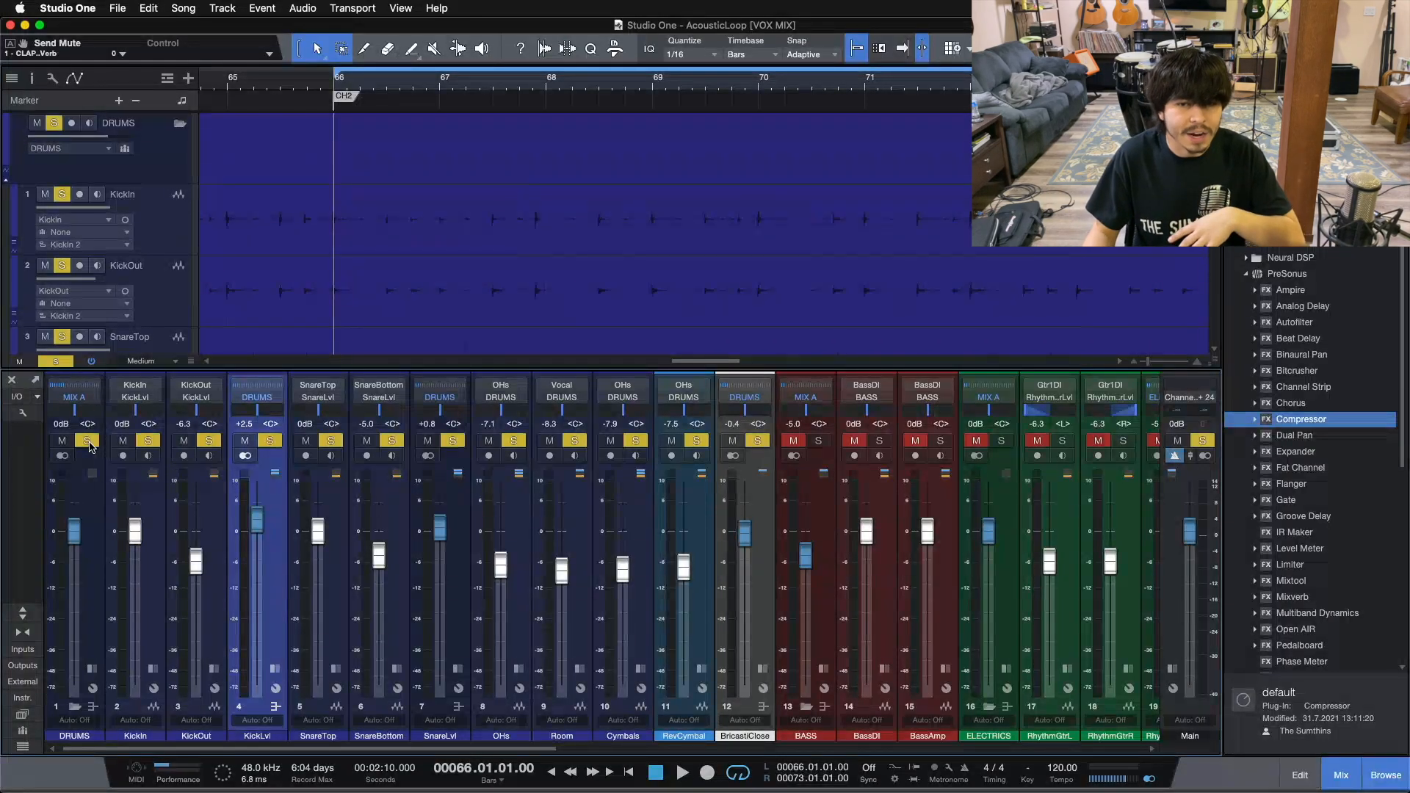
{"action": "left_click", "coordinate": [87, 442]}
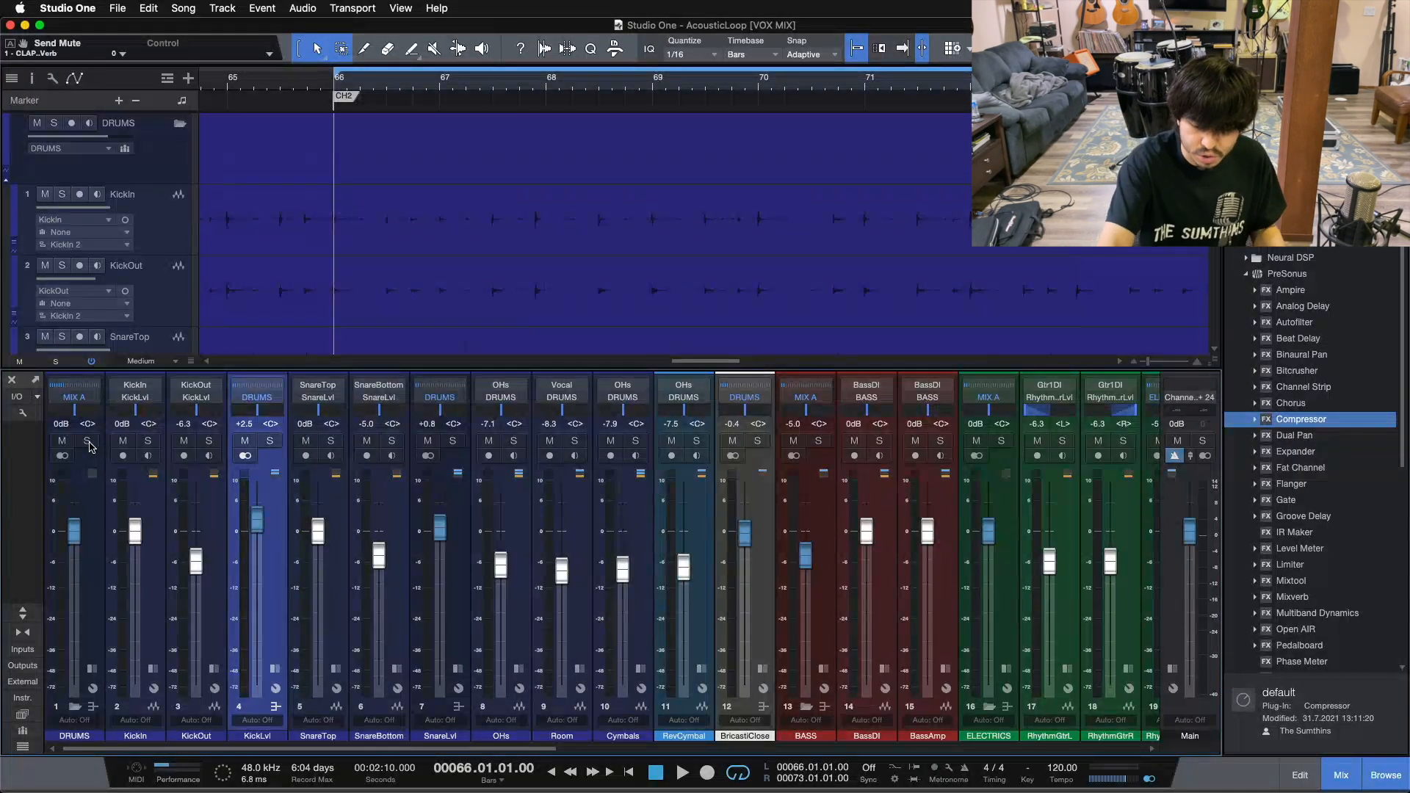
{"action": "key", "text": "space"}
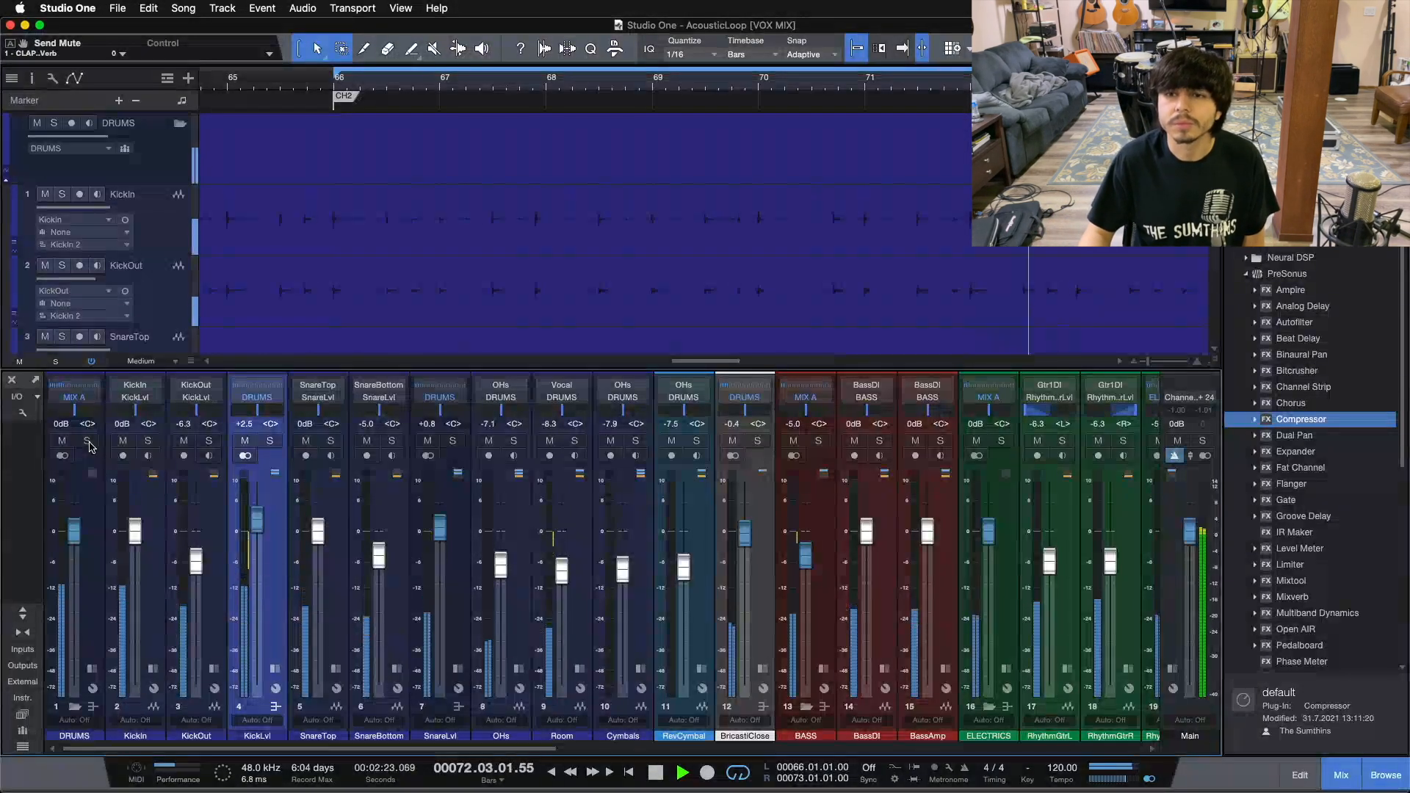
{"action": "left_click", "coordinate": [88, 441]}
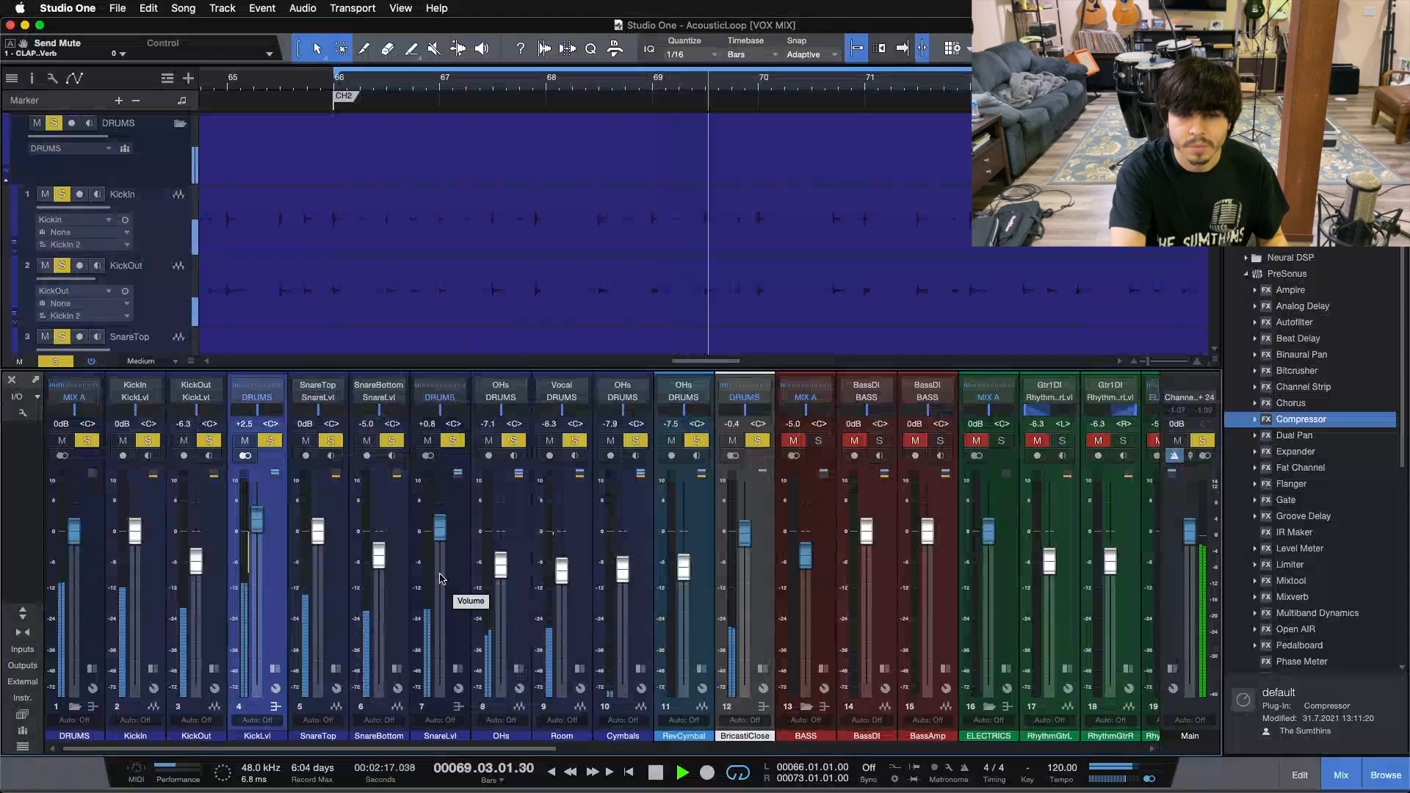
{"action": "key", "text": "space"}
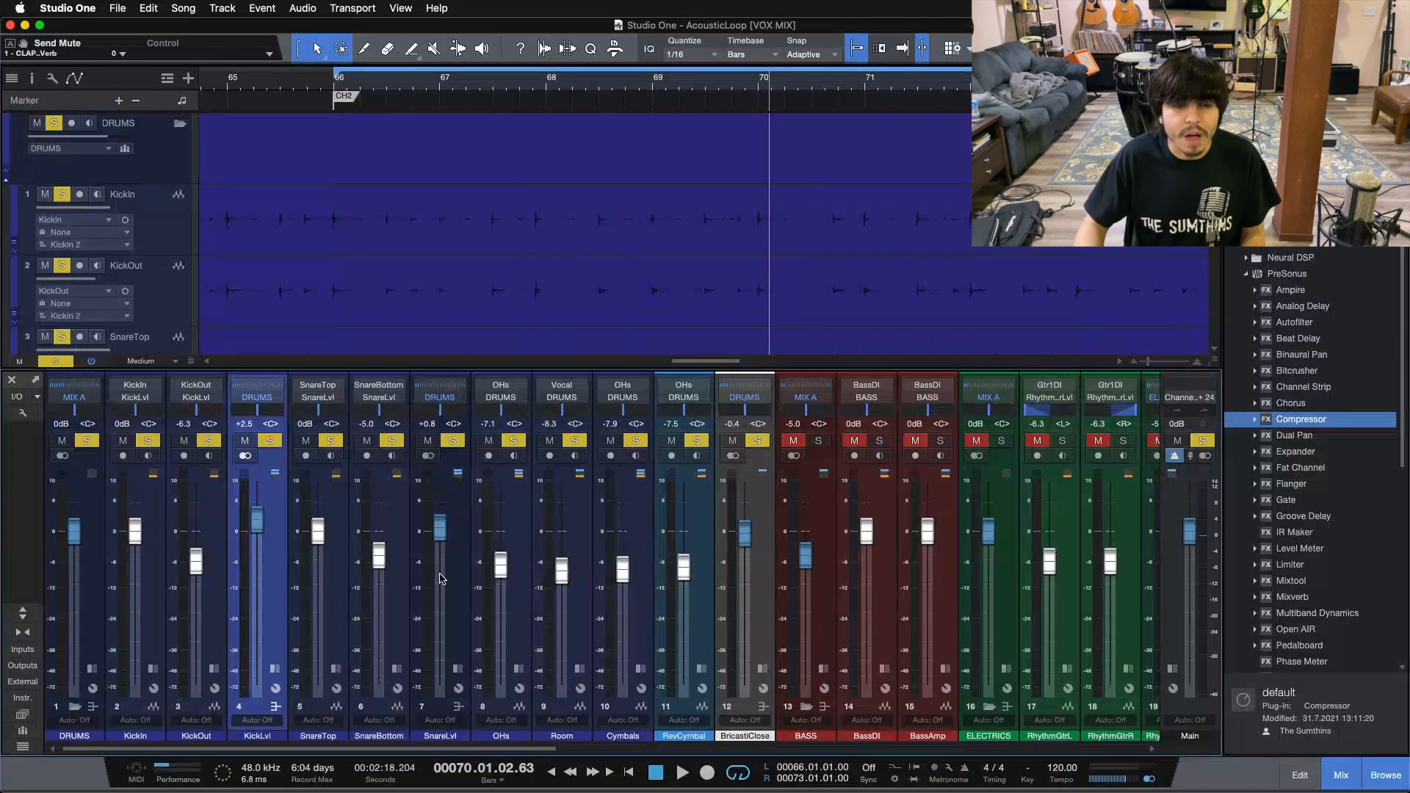
{"action": "left_click", "coordinate": [455, 572]}
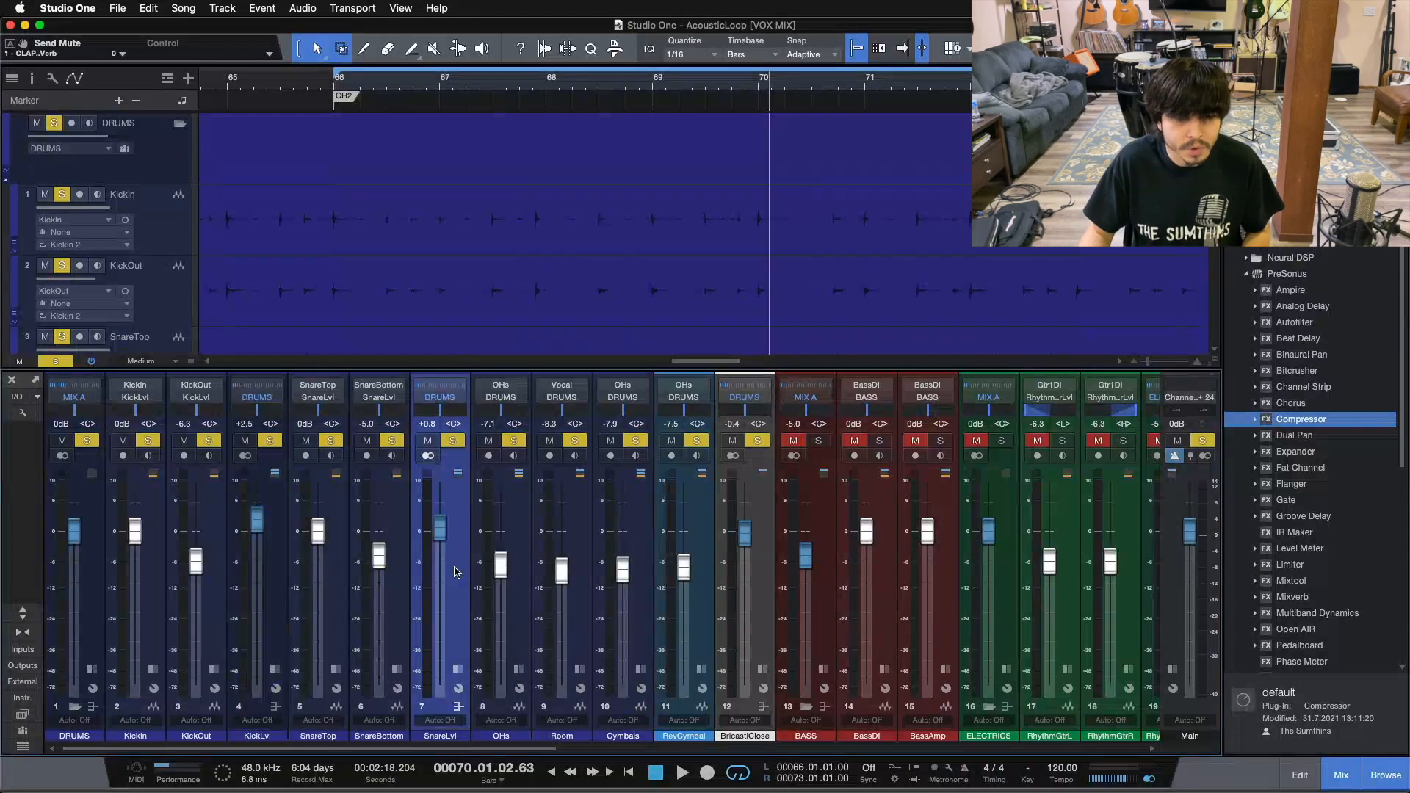
{"action": "key", "text": "shift+s"}
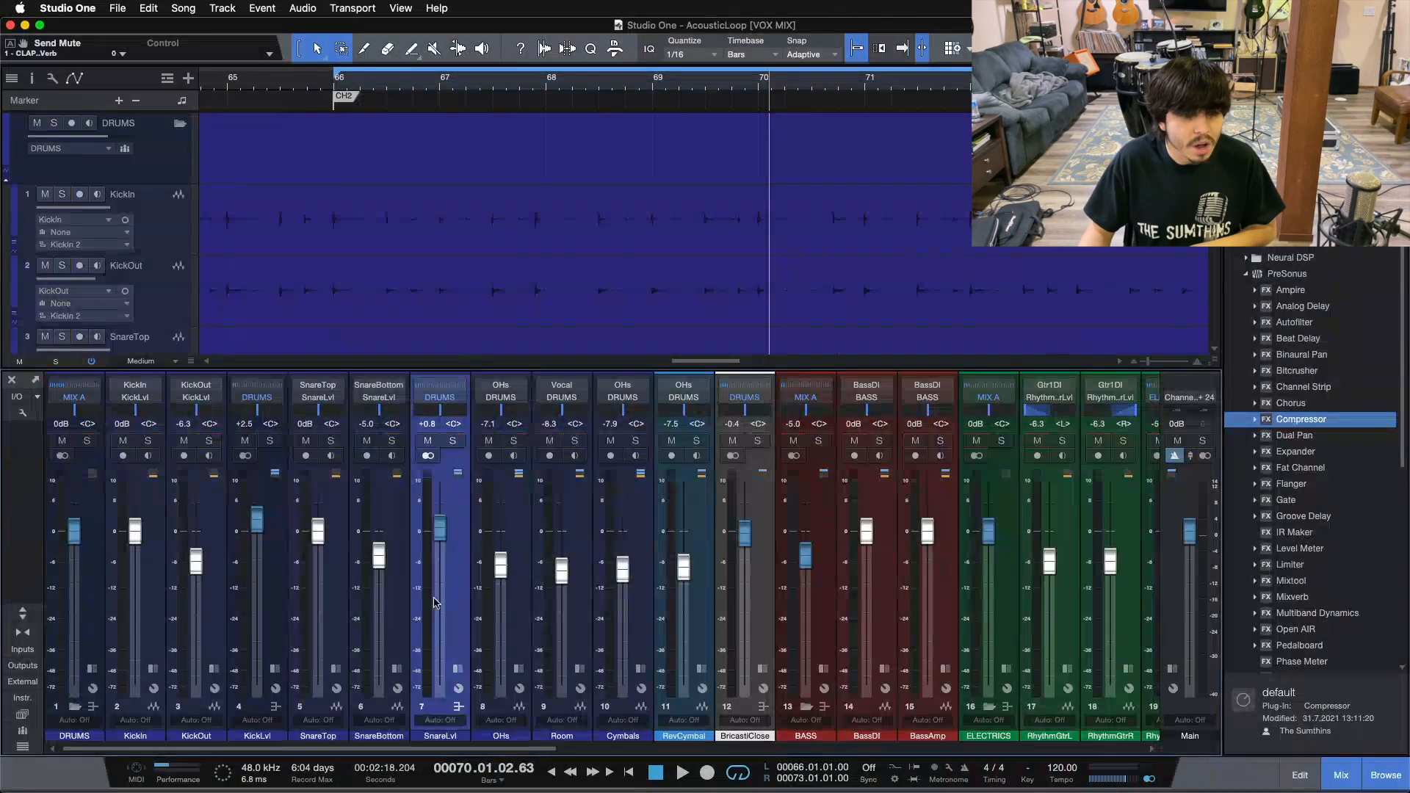
Step: Add a bus channel next to the DRUMS bus and name it DRUMDIST
{"action": "left_click", "coordinate": [80, 611]}
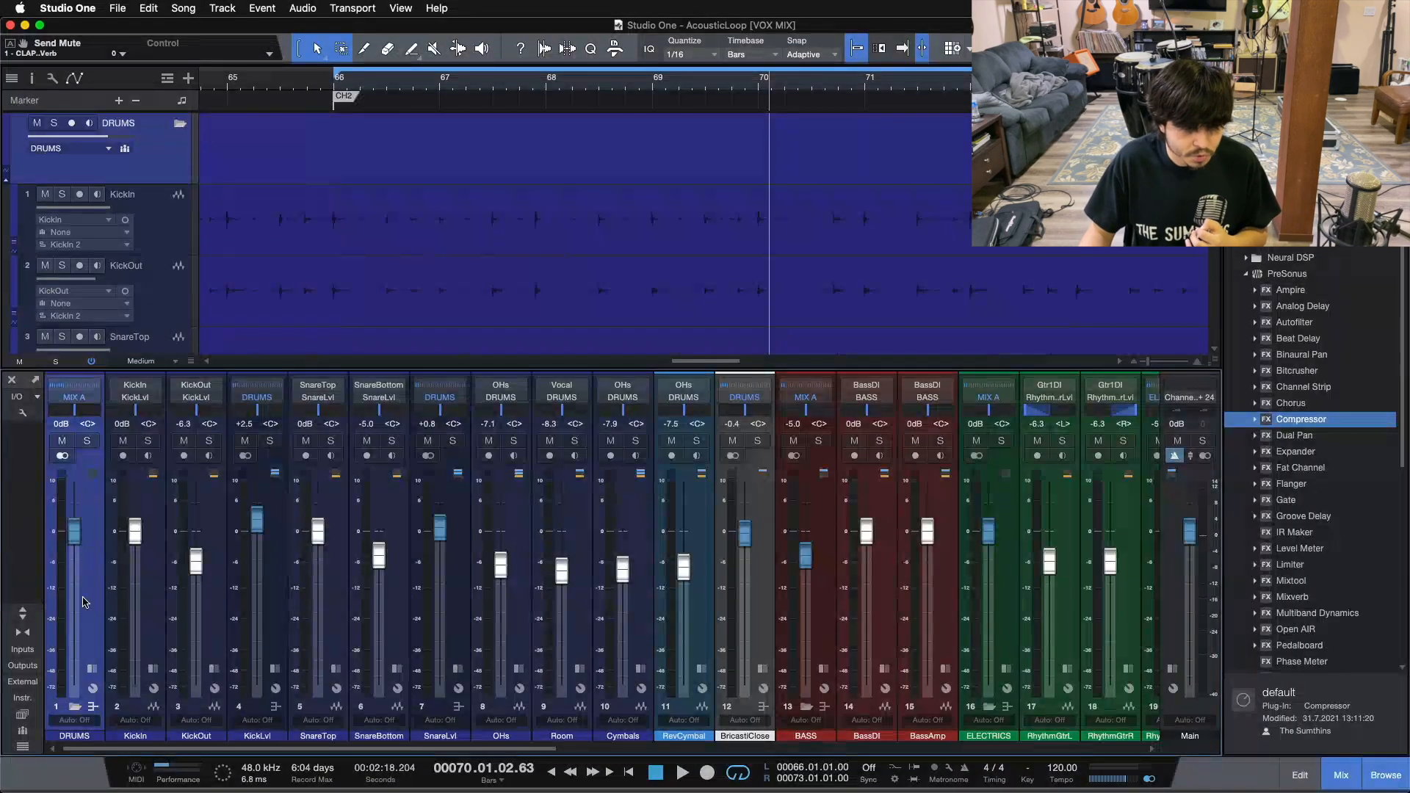
{"action": "right_click", "coordinate": [83, 602]}
{"action": "left_click", "coordinate": [194, 482]}
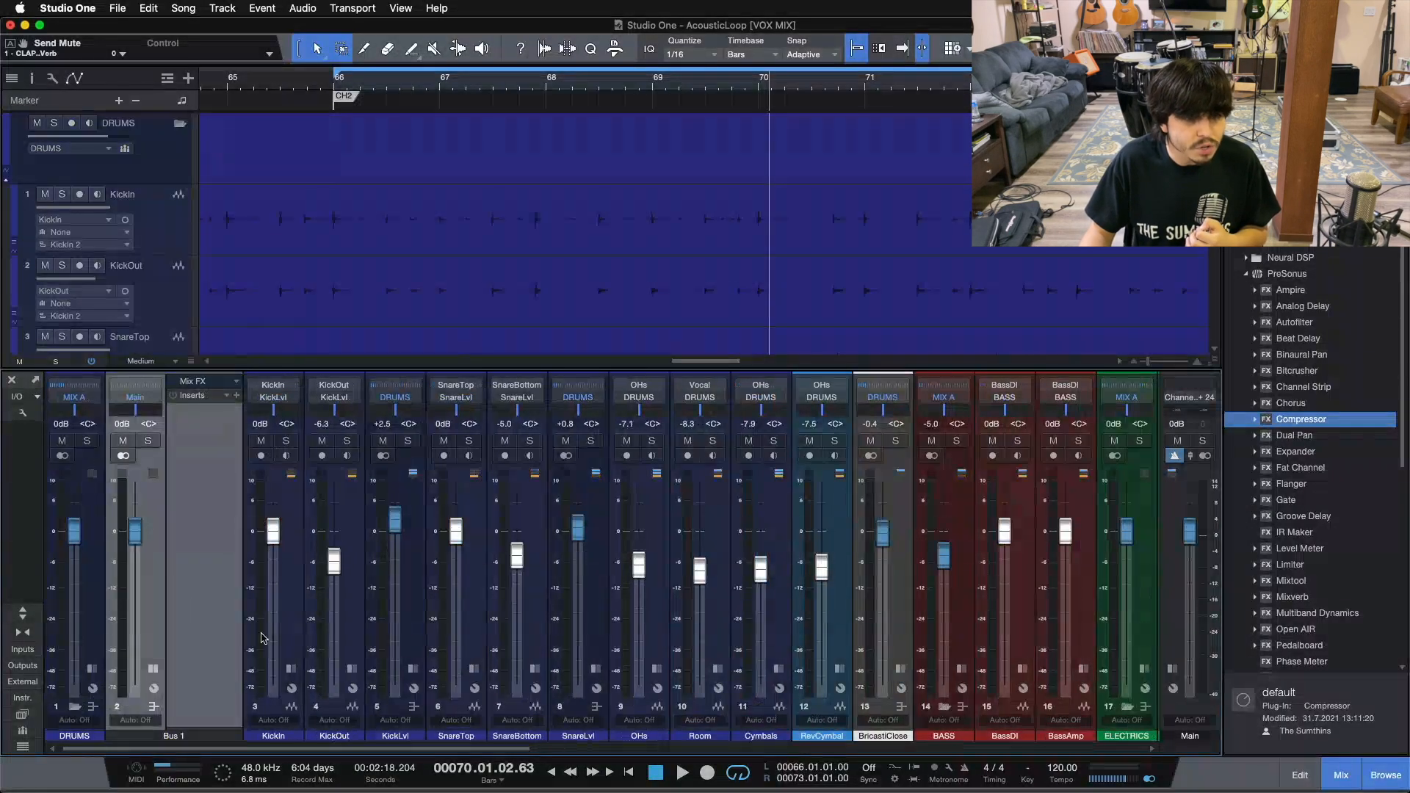
{"action": "double_click", "coordinate": [186, 736]}
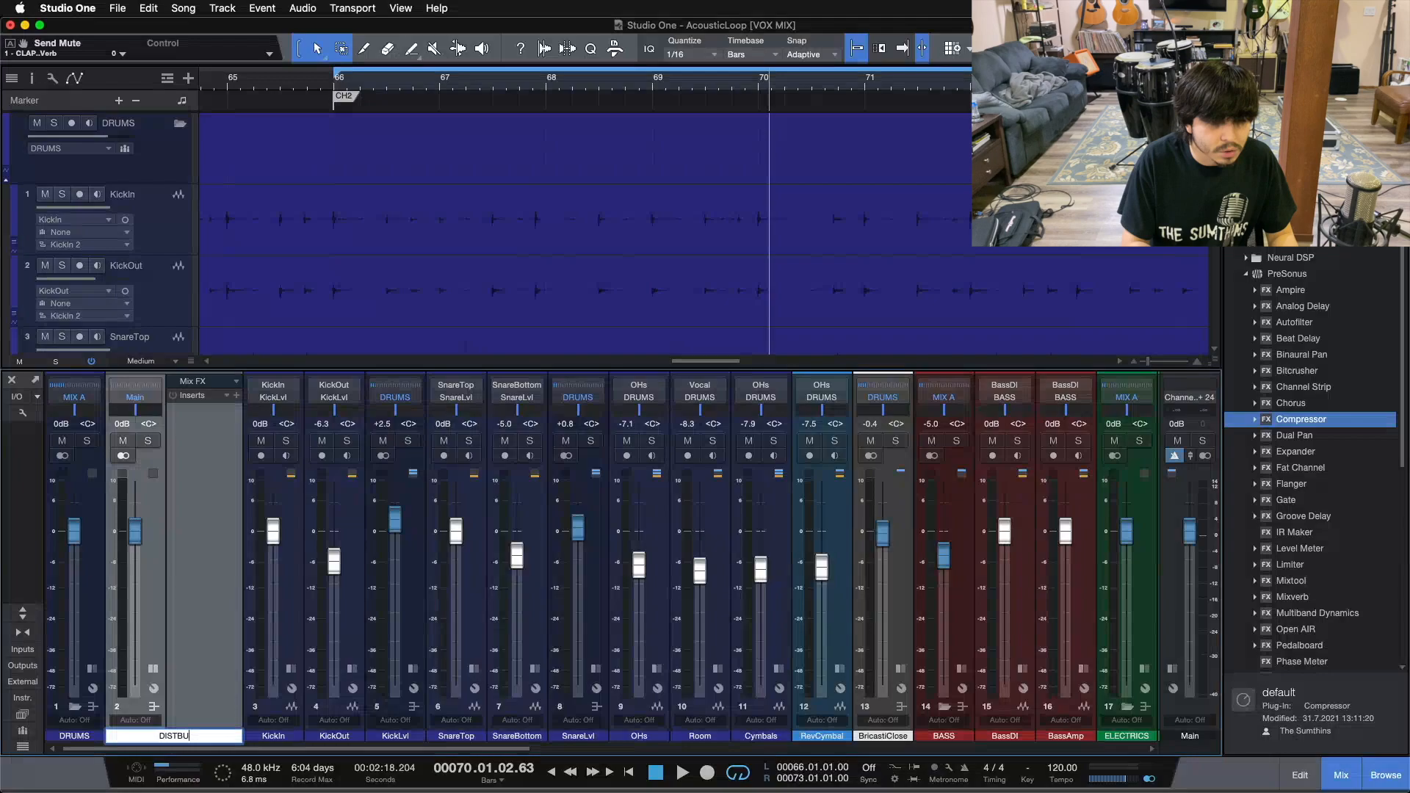
{"action": "type", "text": "DRUMDIST"}
{"action": "key", "text": "Return"}
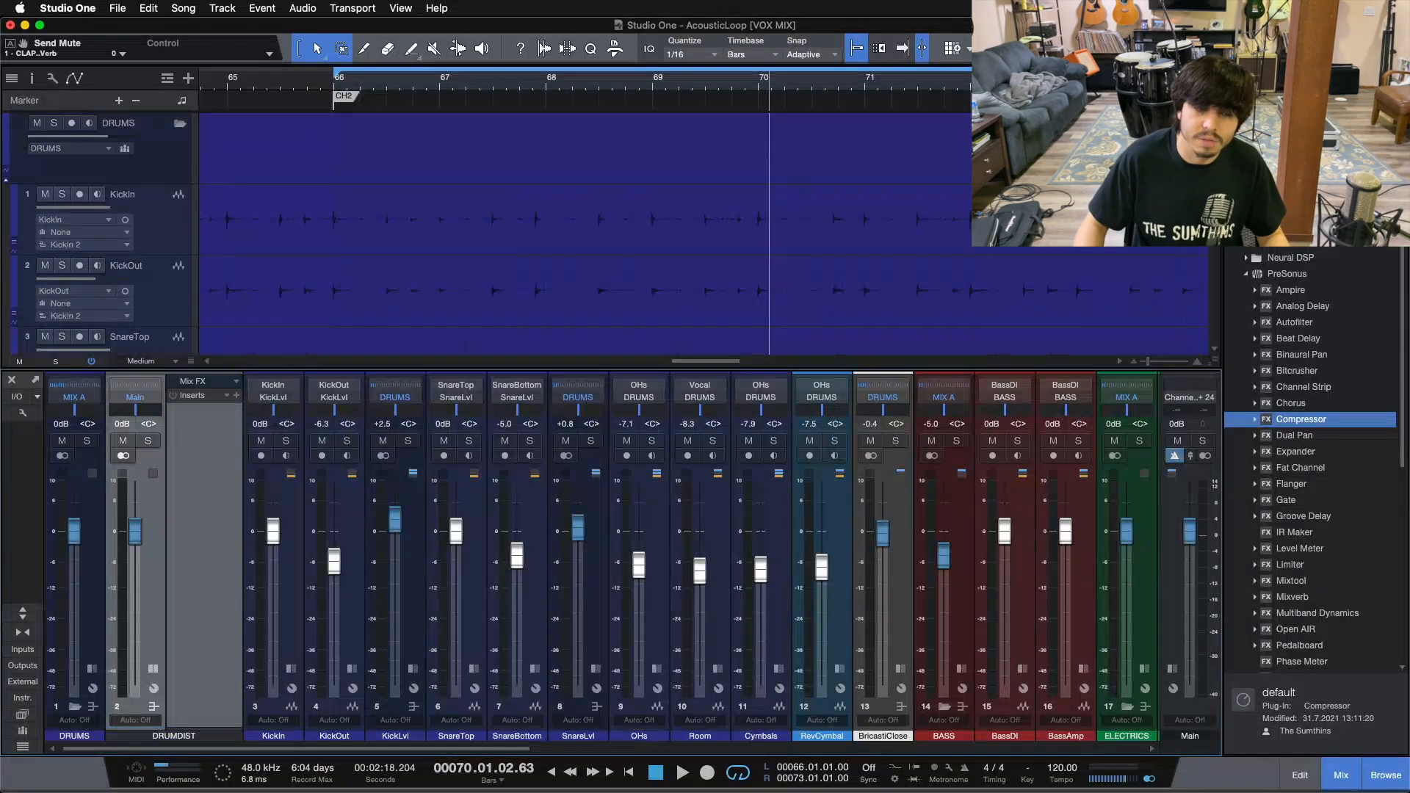
Step: Color the DRUMDIST bus white and route its output to MIX A
{"action": "left_click", "coordinate": [190, 737]}
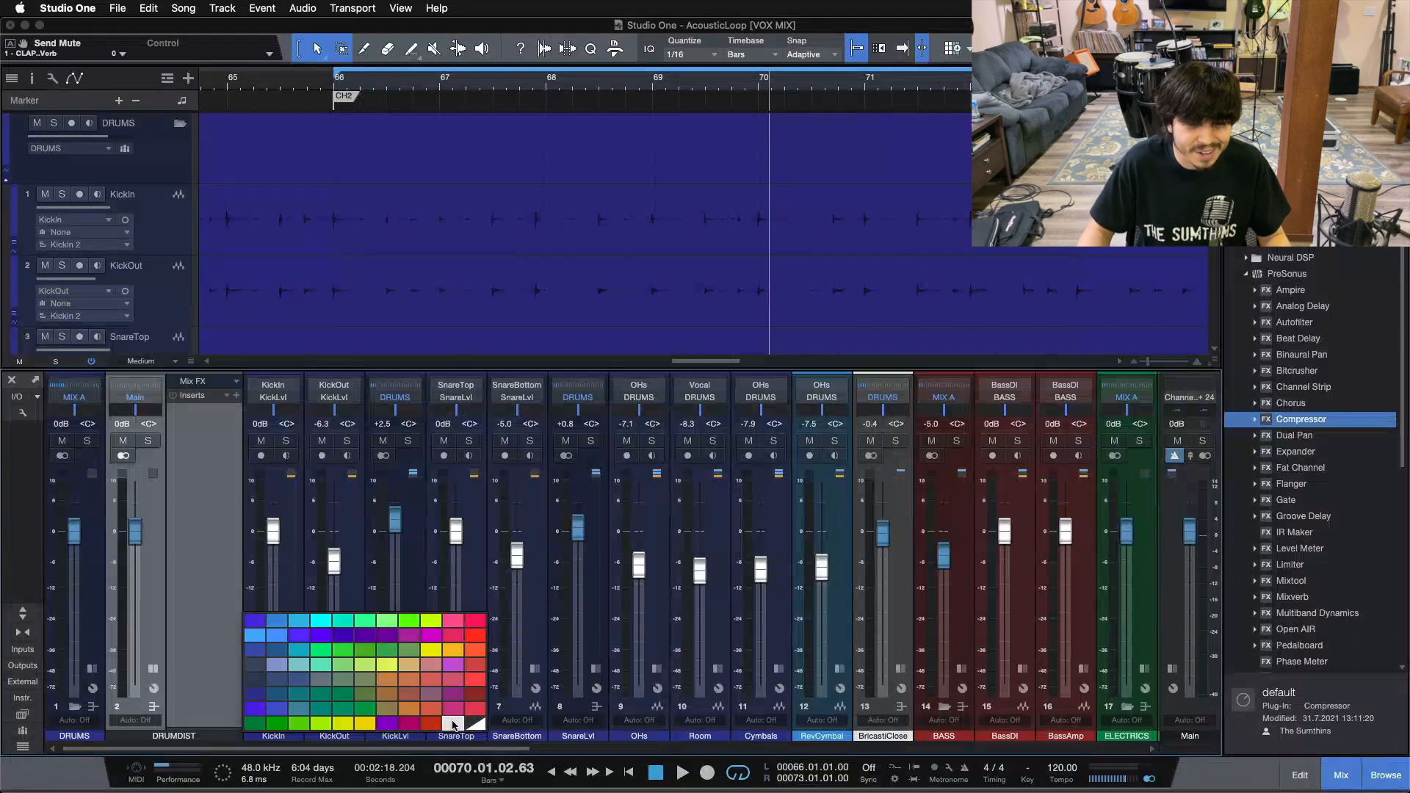
{"action": "left_click", "coordinate": [454, 725]}
{"action": "left_click", "coordinate": [143, 401]}
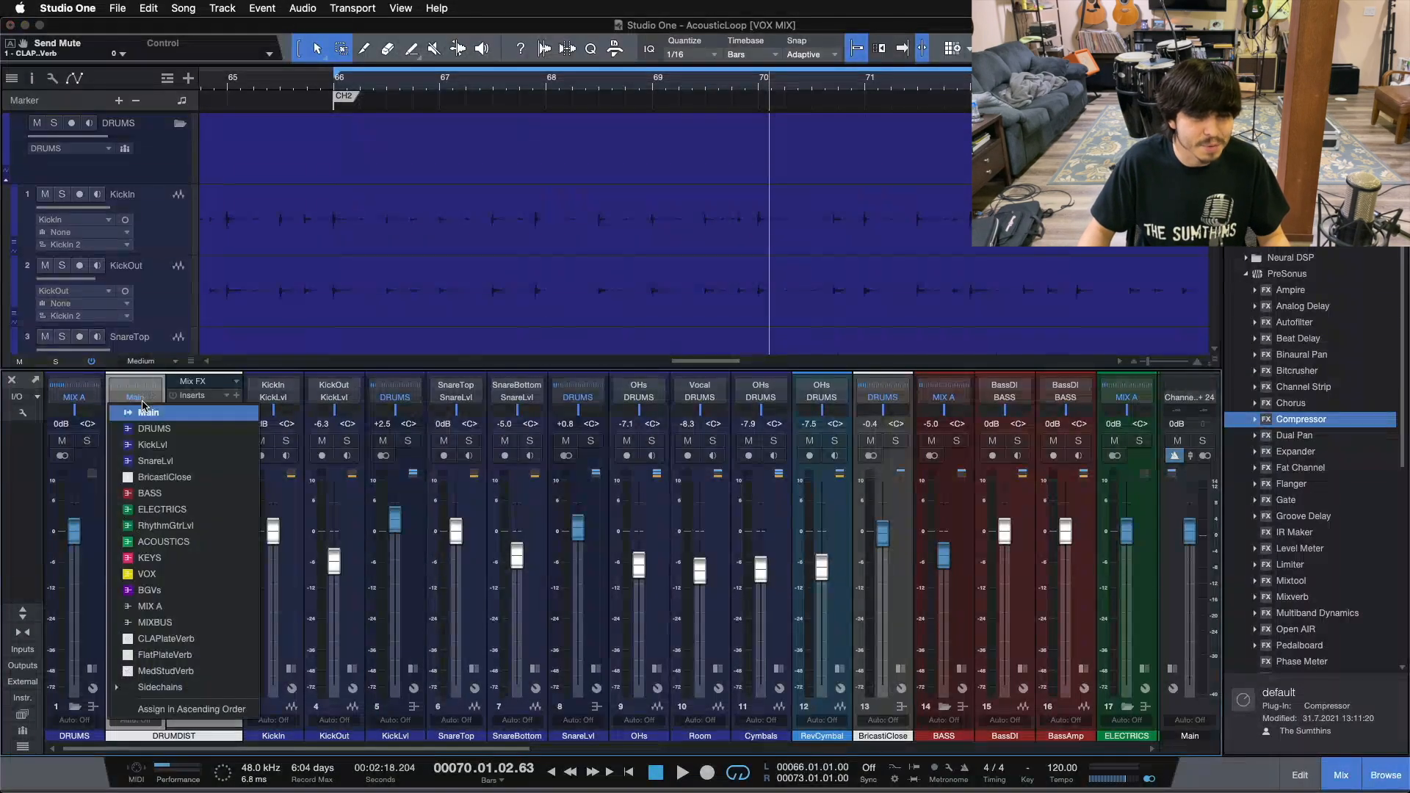
{"action": "left_click", "coordinate": [174, 606]}
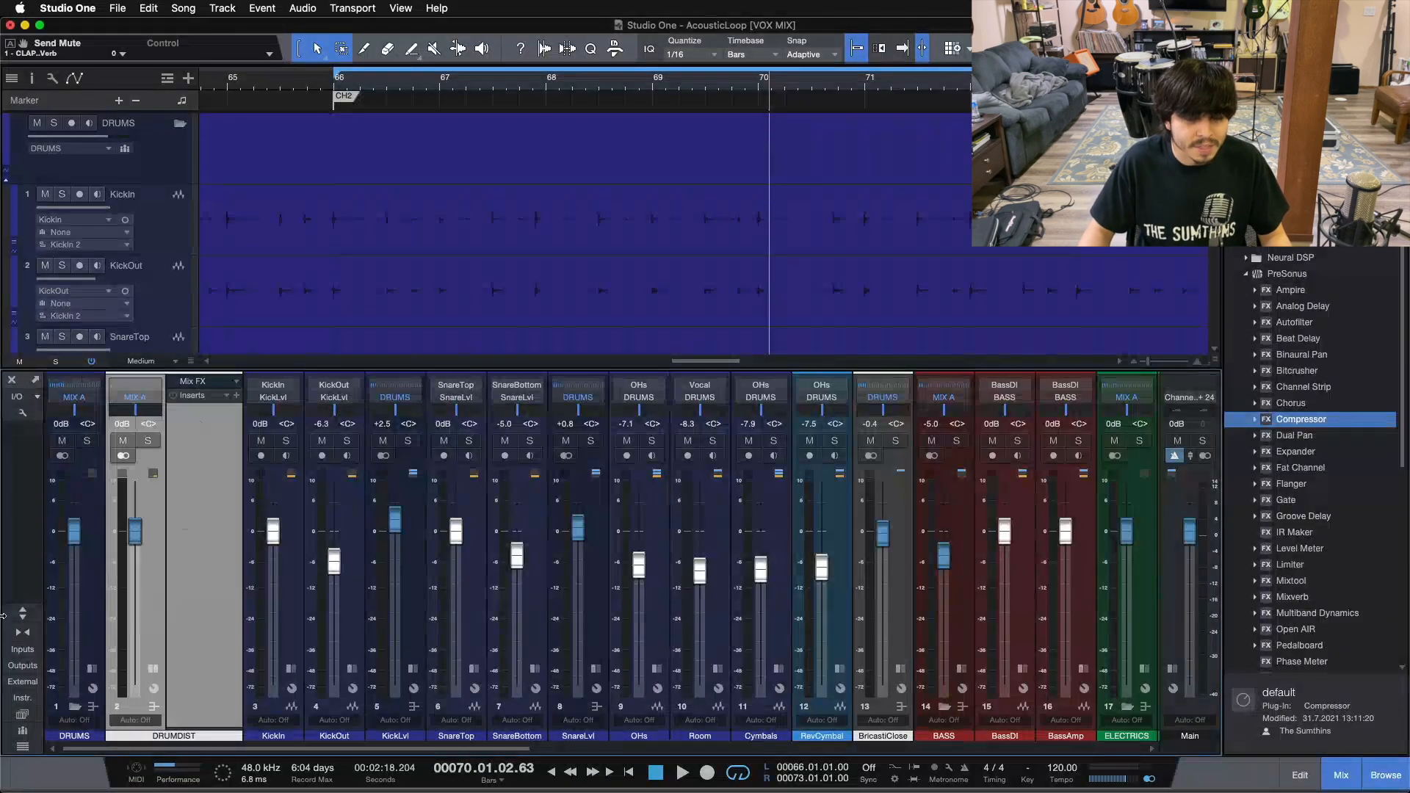
Step: Add a send at 0 dB from the DRUMS bus to DRUMDIST and collapse the DRUMS channel
{"action": "left_click", "coordinate": [92, 669]}
{"action": "left_click", "coordinate": [128, 588]}
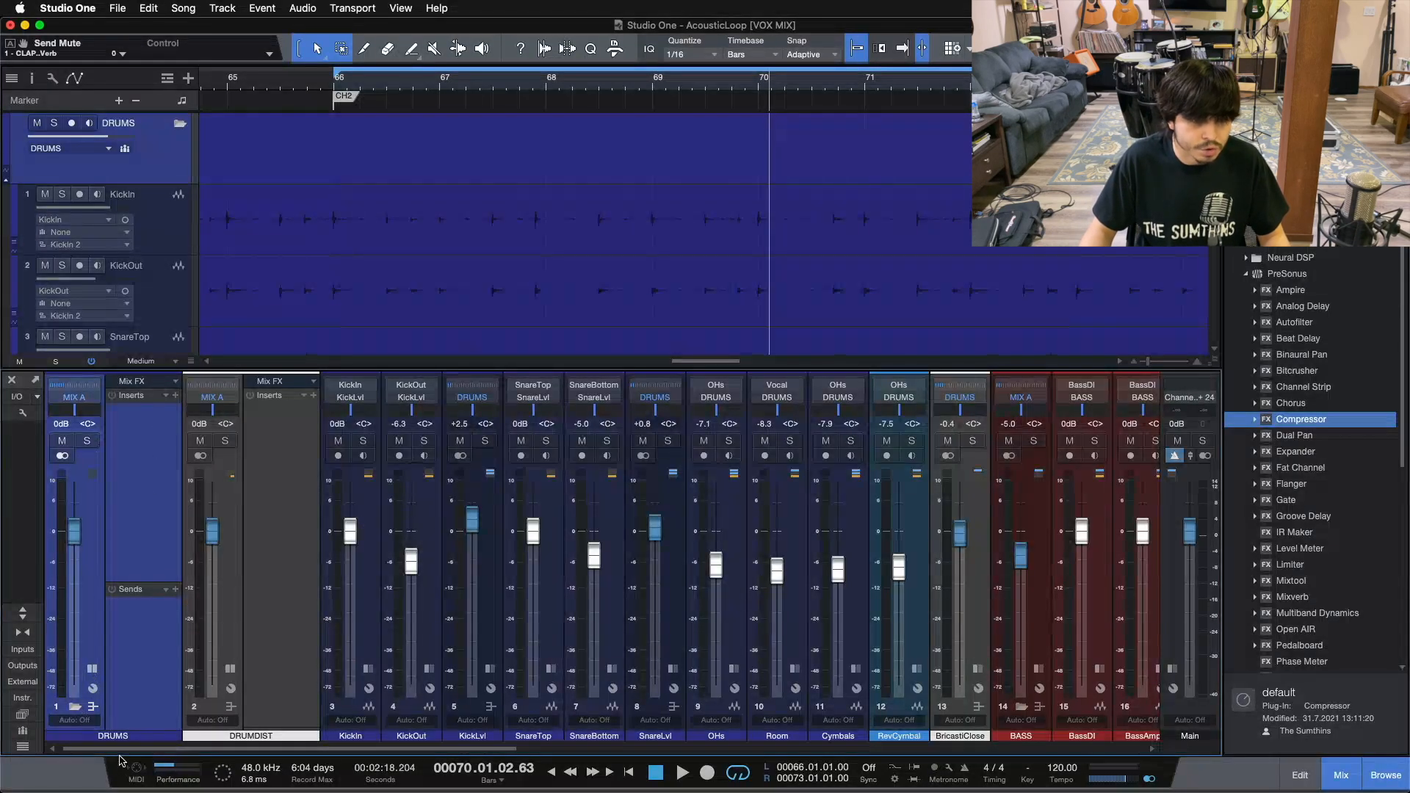
{"action": "left_click", "coordinate": [175, 589]}
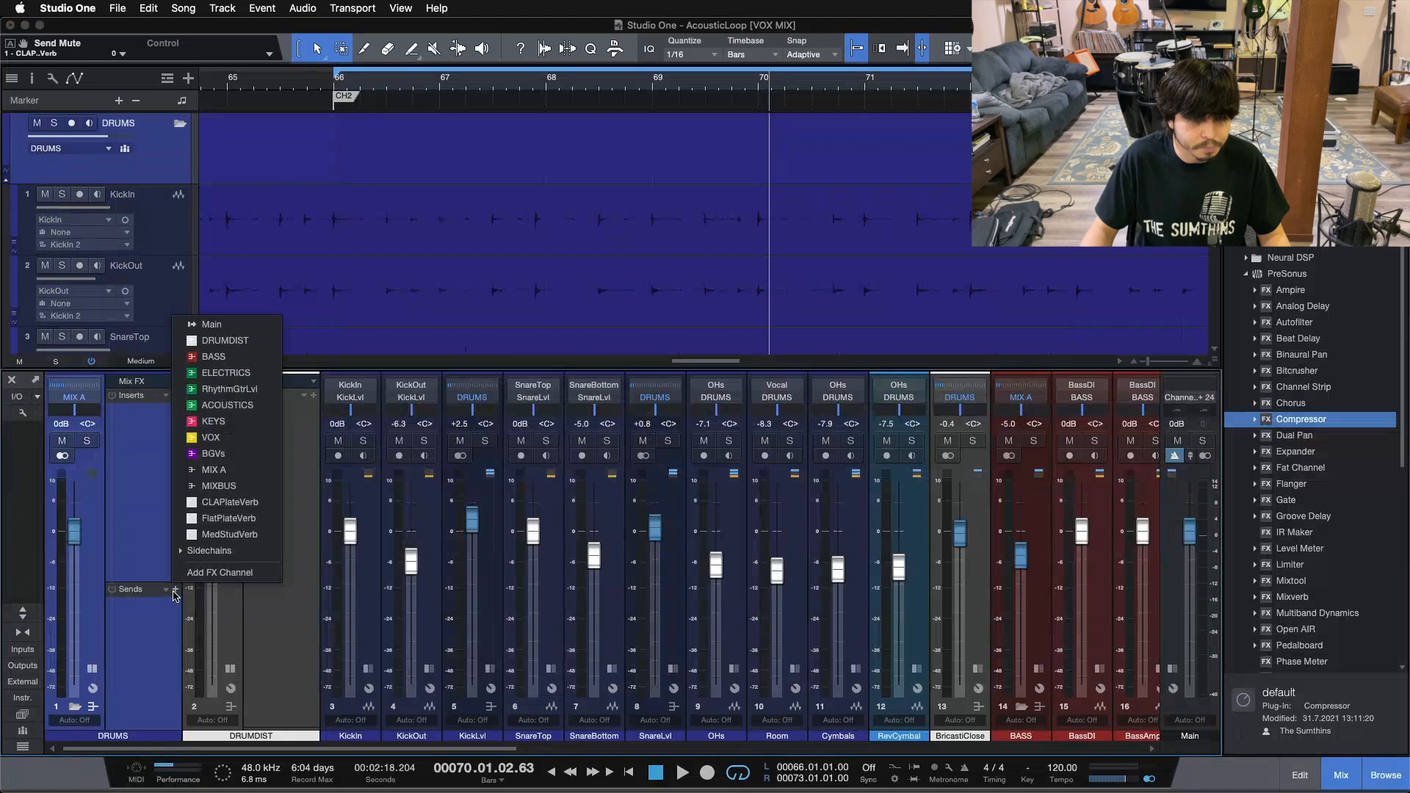
{"action": "left_click", "coordinate": [220, 341]}
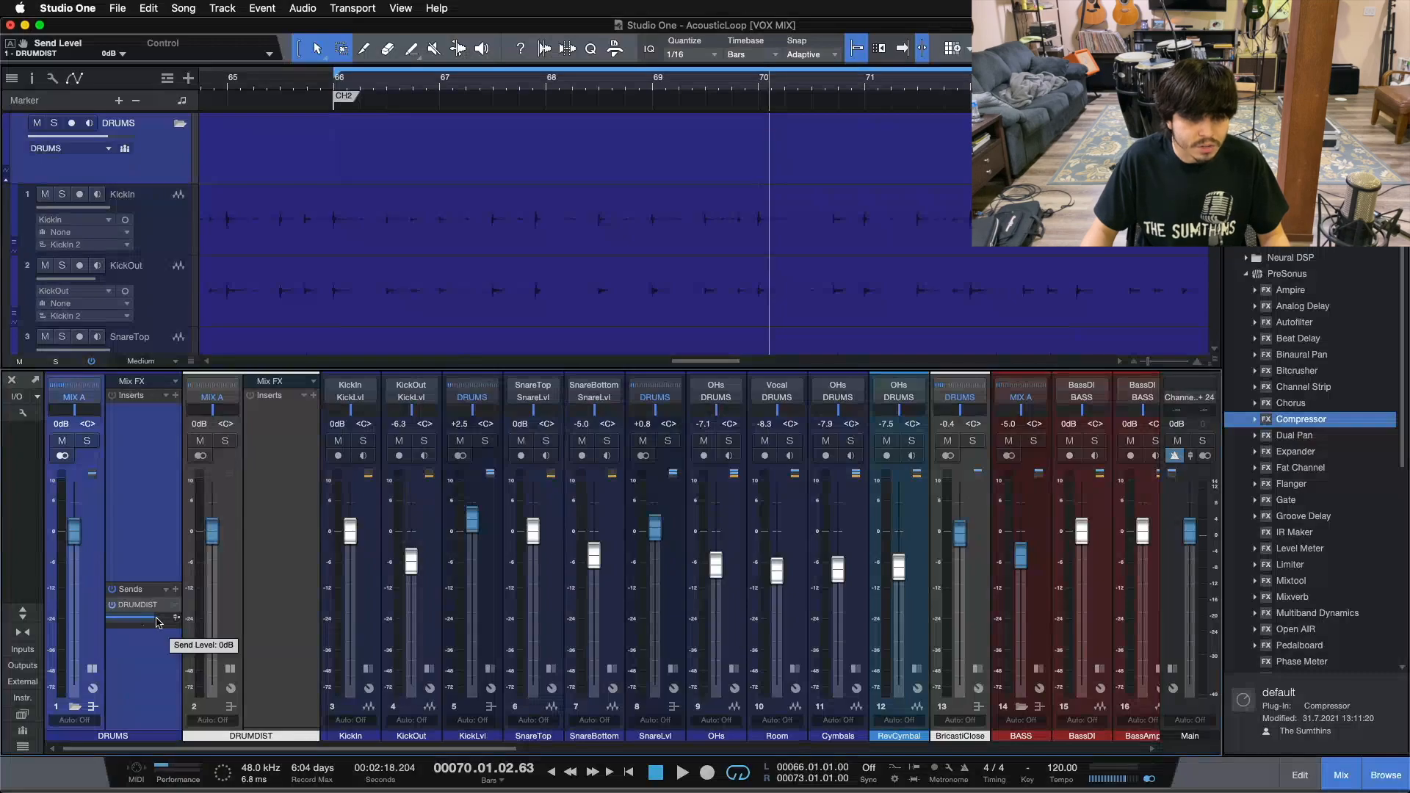
{"action": "left_click", "coordinate": [91, 669]}
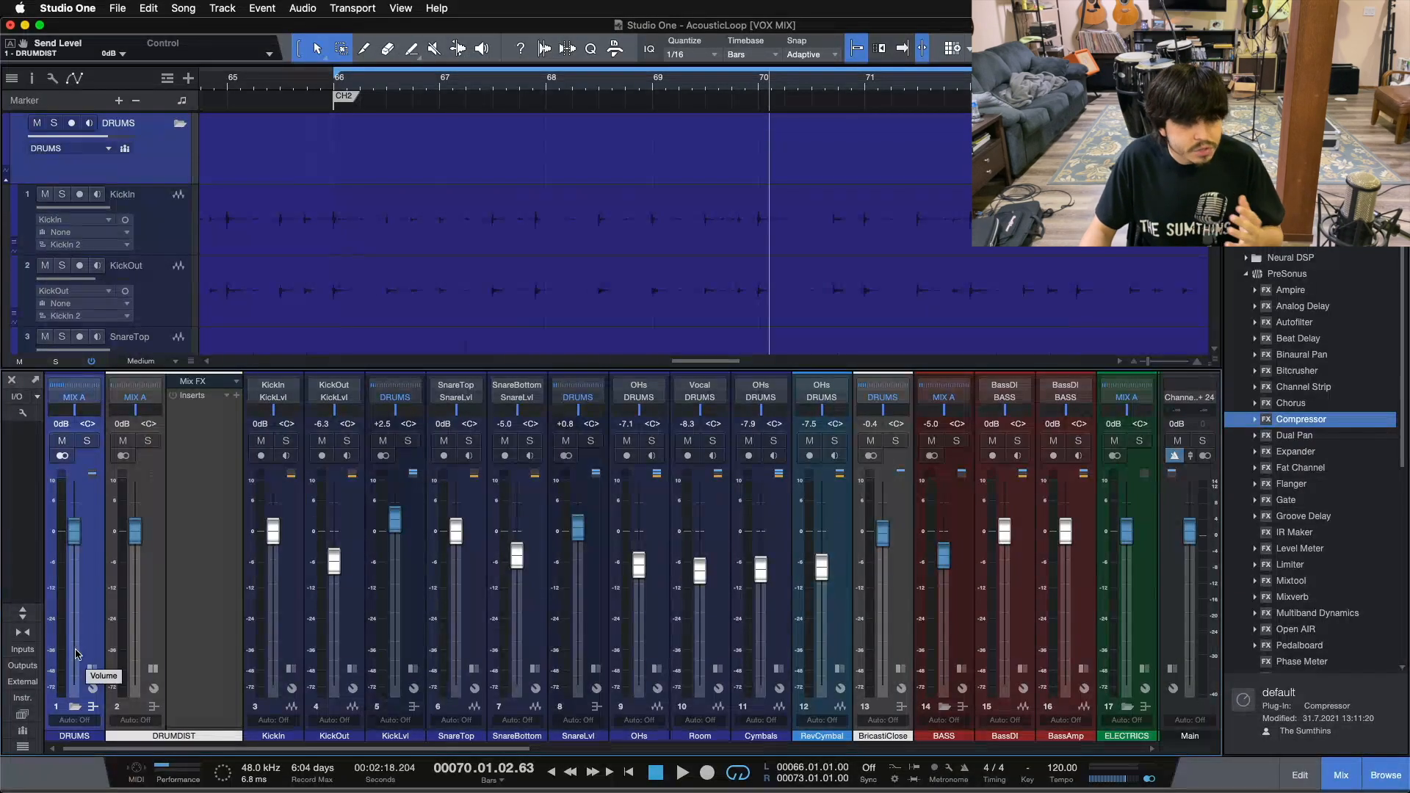
Step: Solo the DRUMDIST bus and play from bar 66 to check the signal it receives
{"action": "left_click", "coordinate": [152, 669]}
{"action": "left_click", "coordinate": [147, 440]}
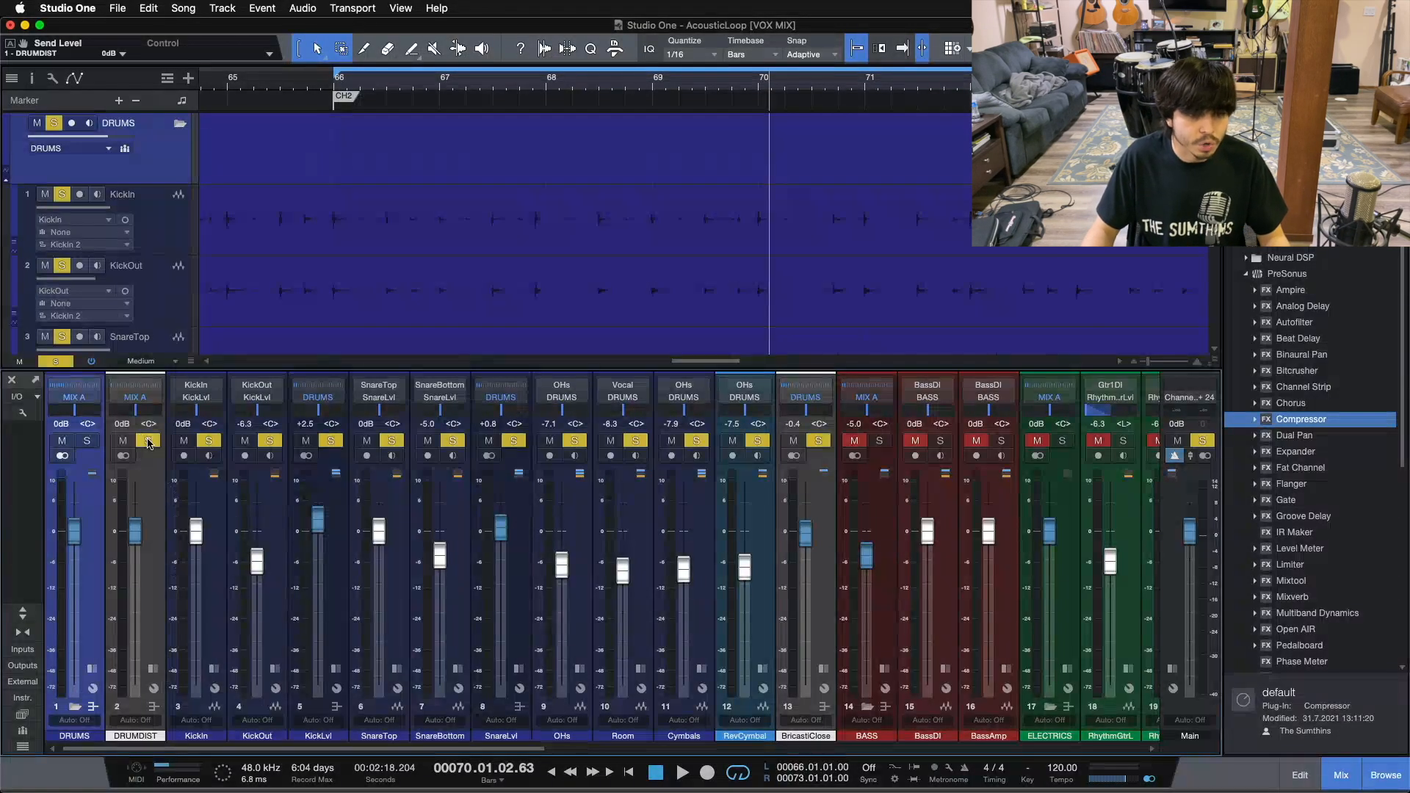
{"action": "key", "text": "space"}
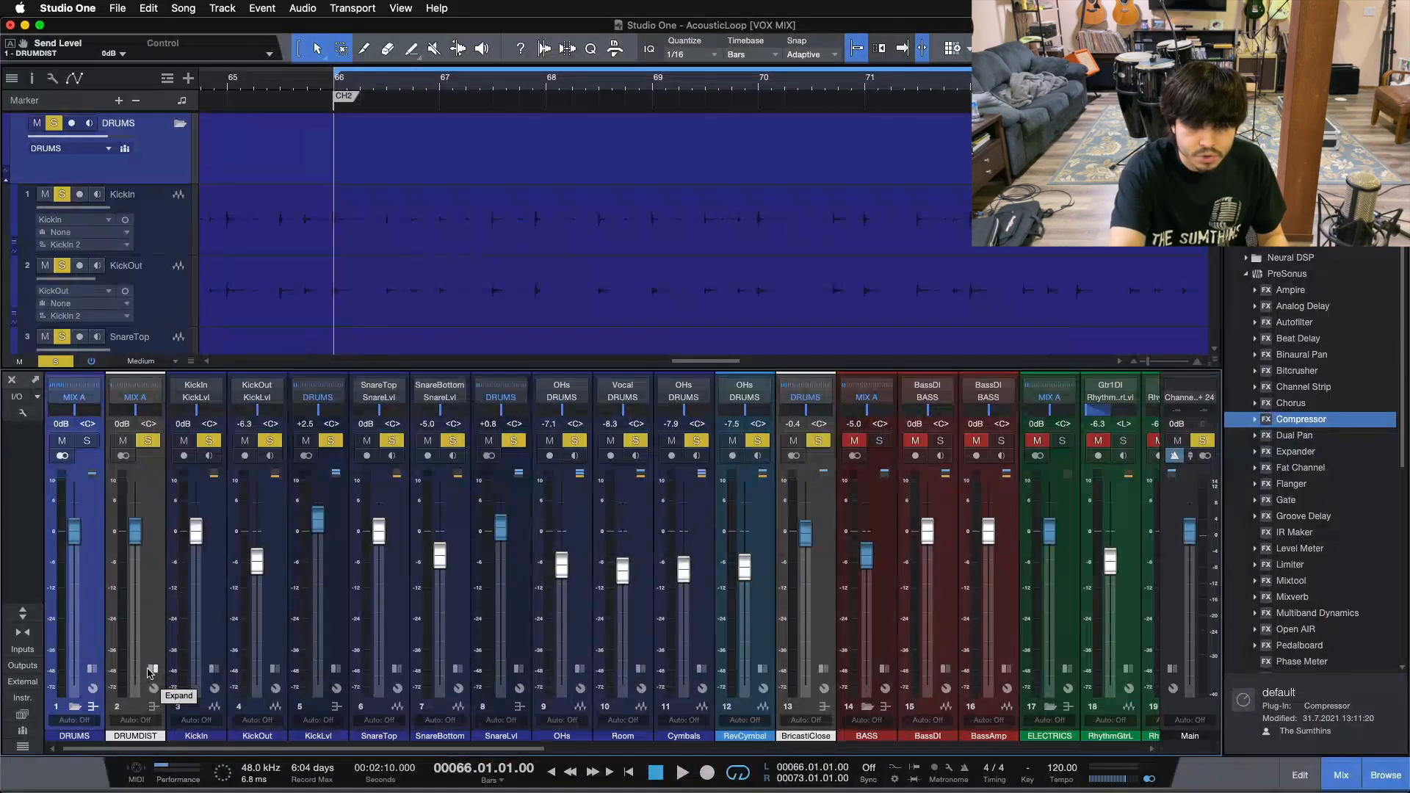
{"action": "key", "text": "space"}
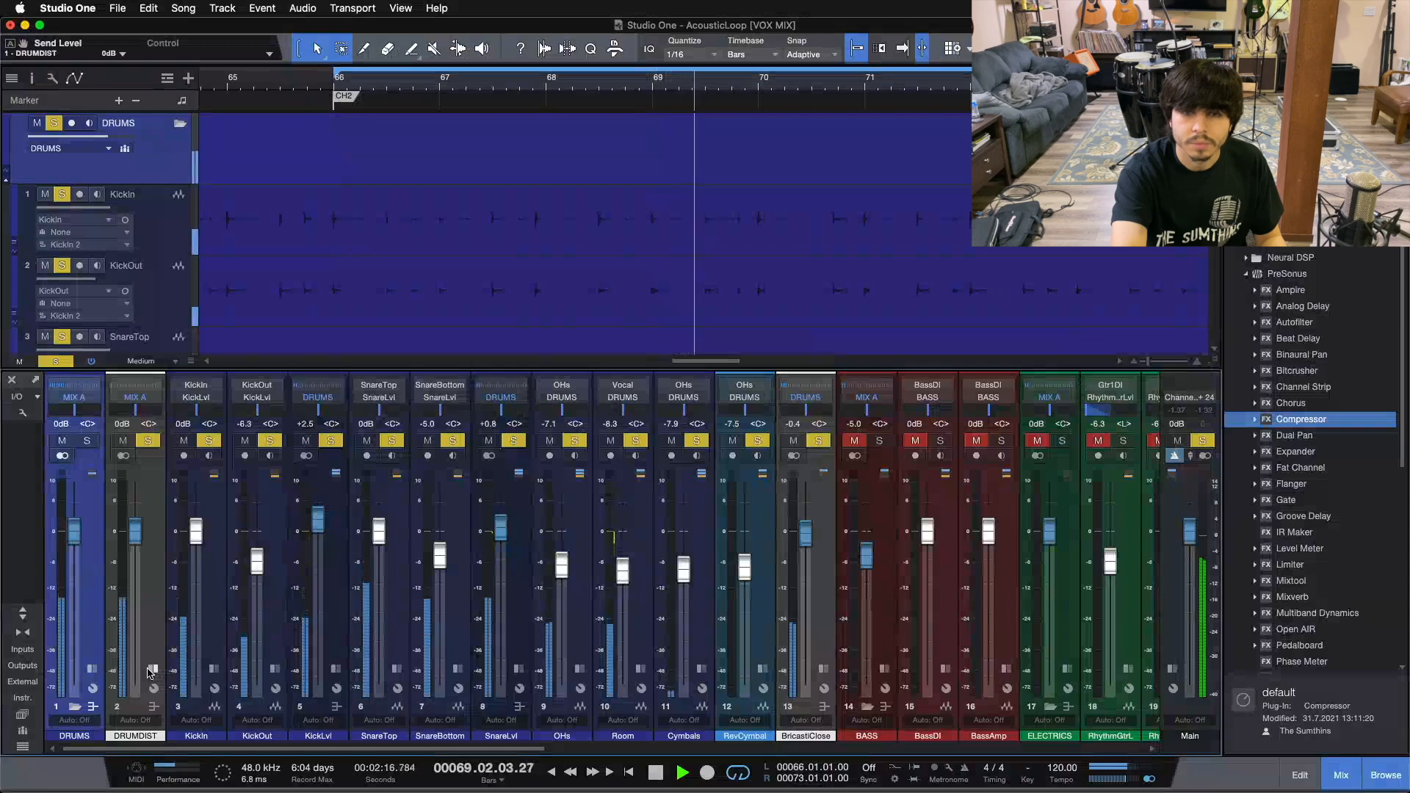
{"action": "key", "text": "space"}
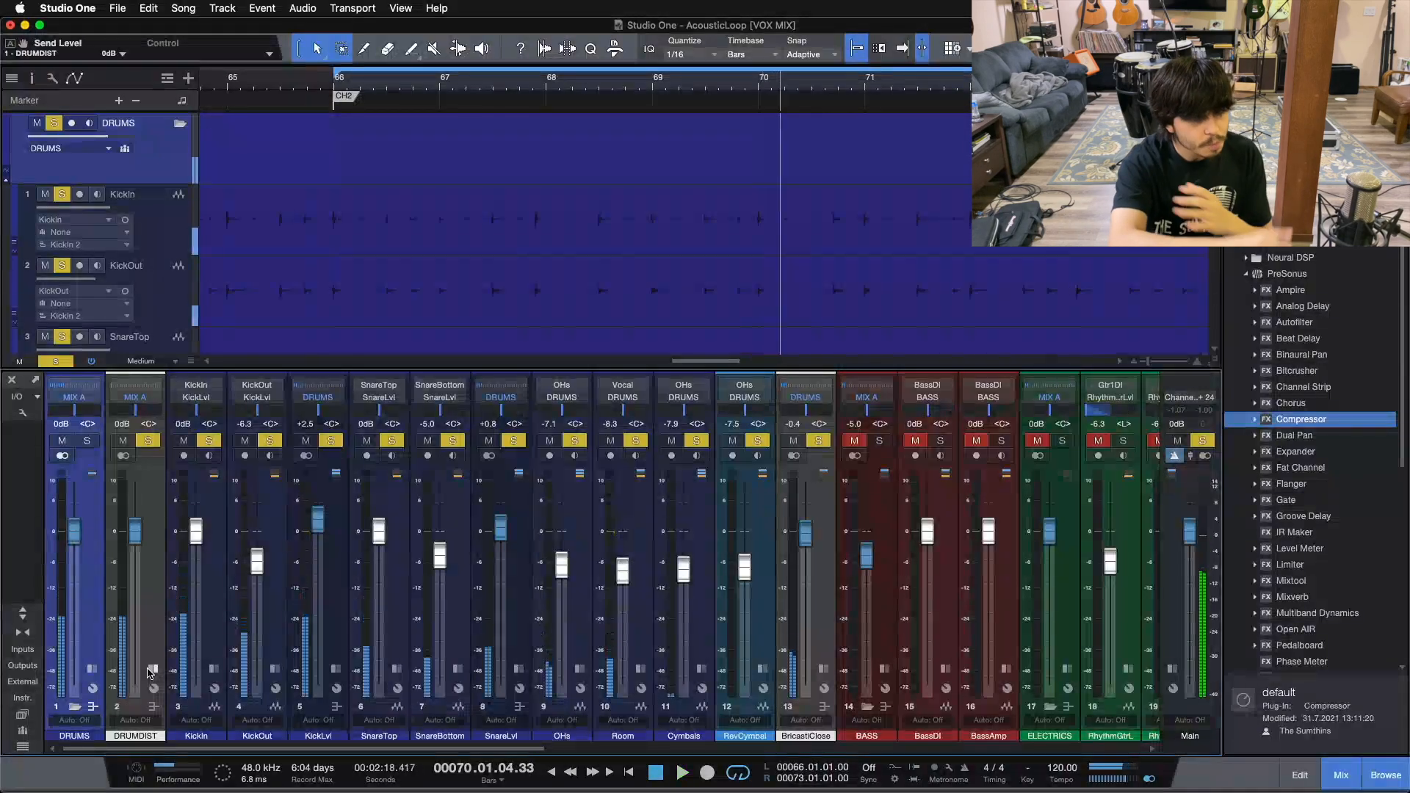
Step: Insert the RedlightDist effect on the DRUMDIST bus and place its window over the mixer
{"action": "left_click", "coordinate": [152, 669]}
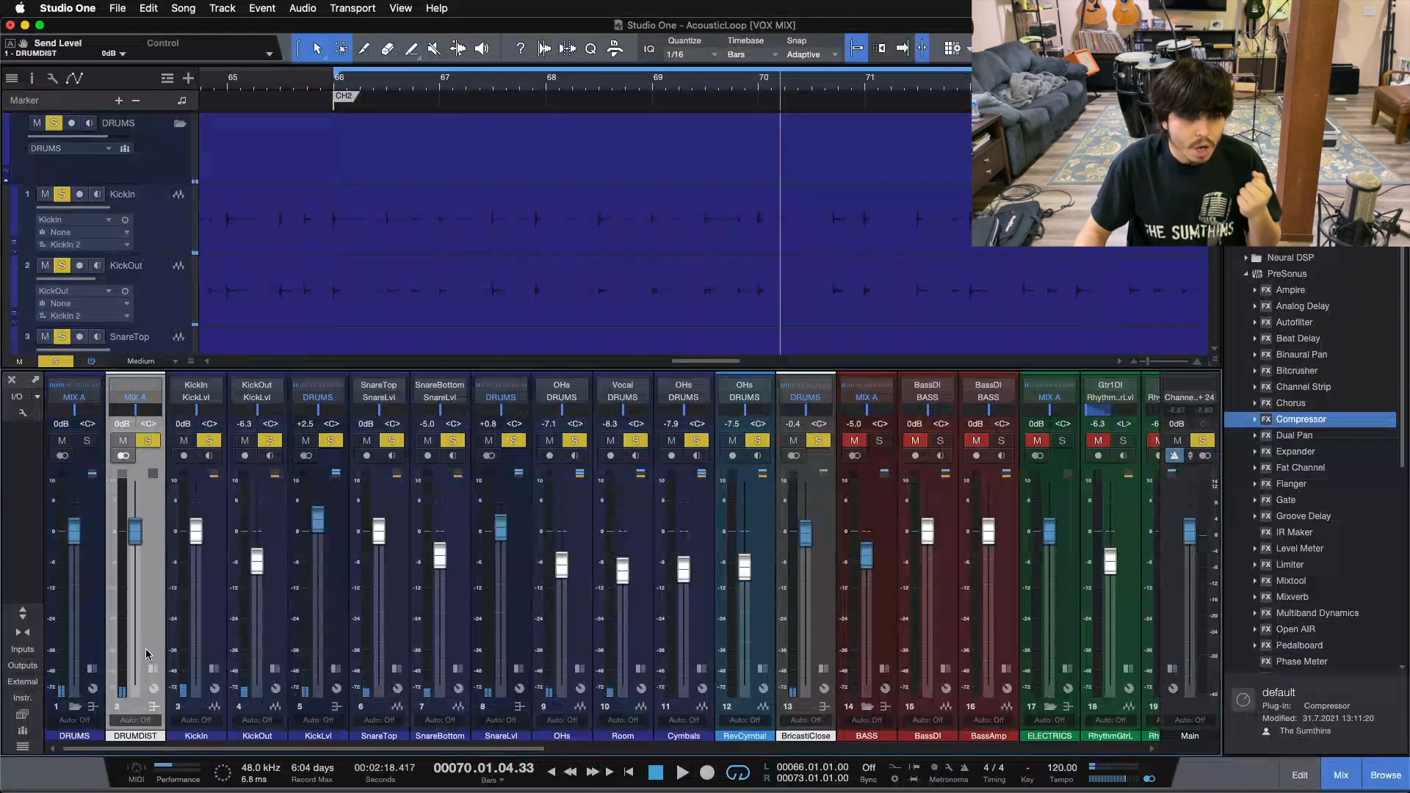
{"action": "left_click", "coordinate": [154, 667]}
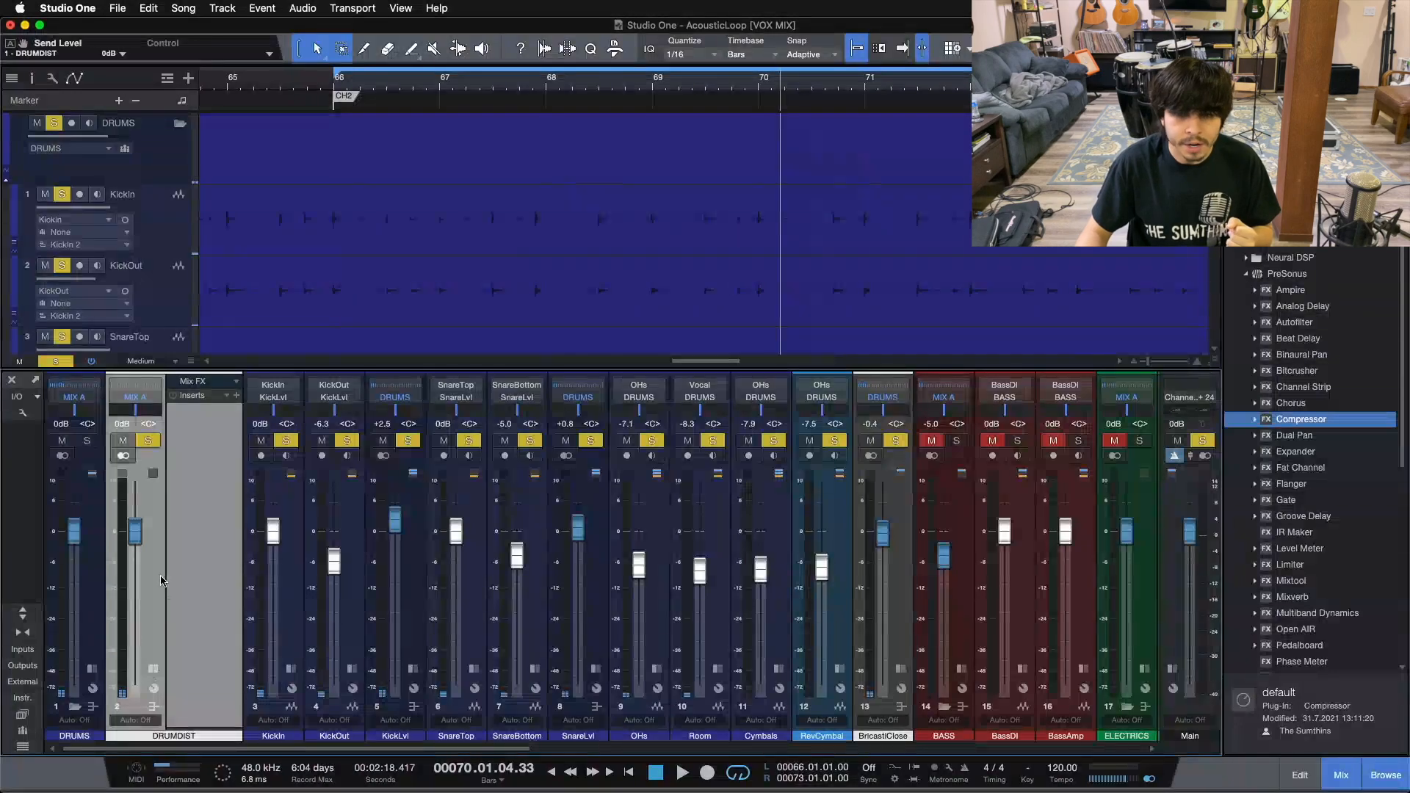
{"action": "scroll", "coordinate": [1303, 529], "scroll_direction": "down", "scroll_amount": 6}
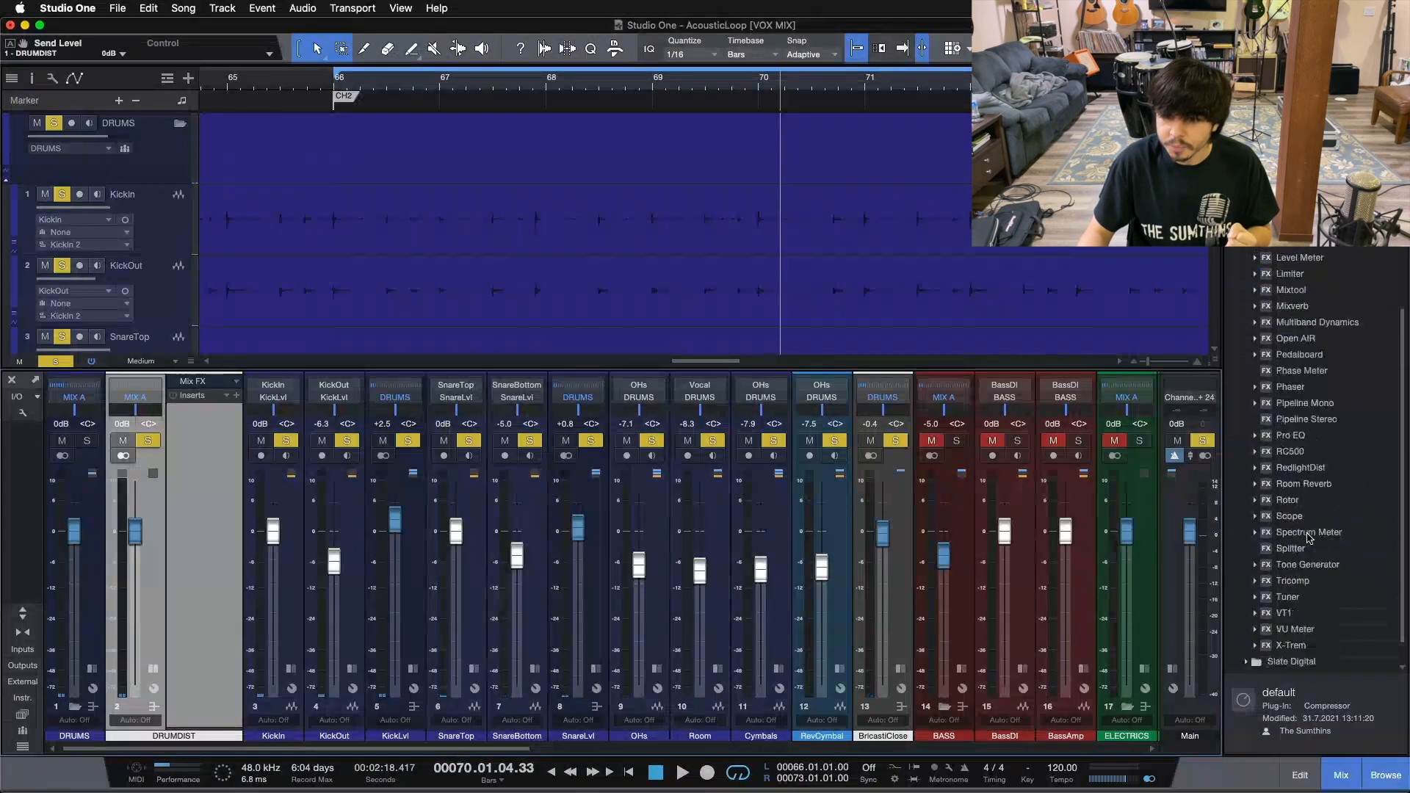
{"action": "left_click_drag", "start_coordinate": [1300, 468], "coordinate": [218, 450]}
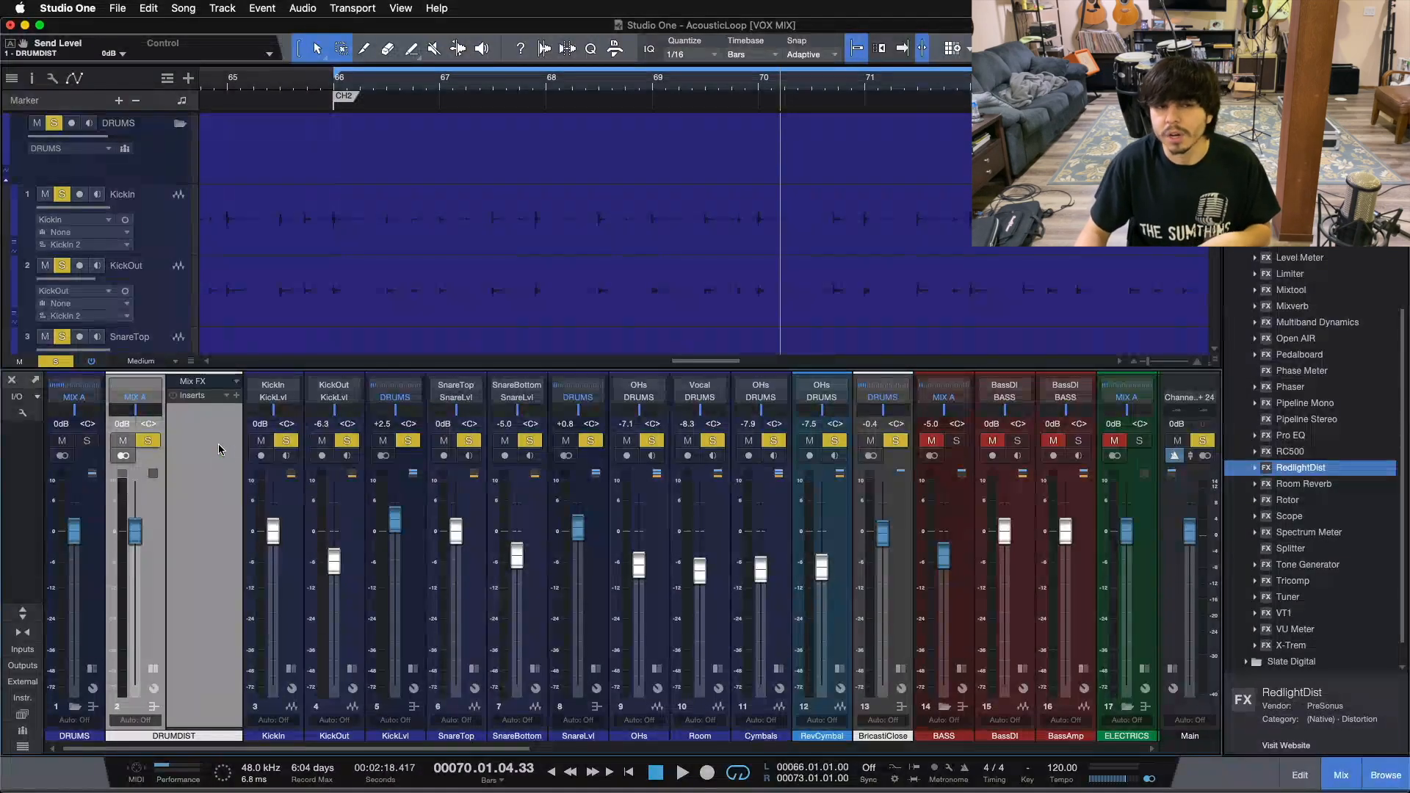
{"action": "left_click_drag", "start_coordinate": [991, 309], "coordinate": [813, 368]}
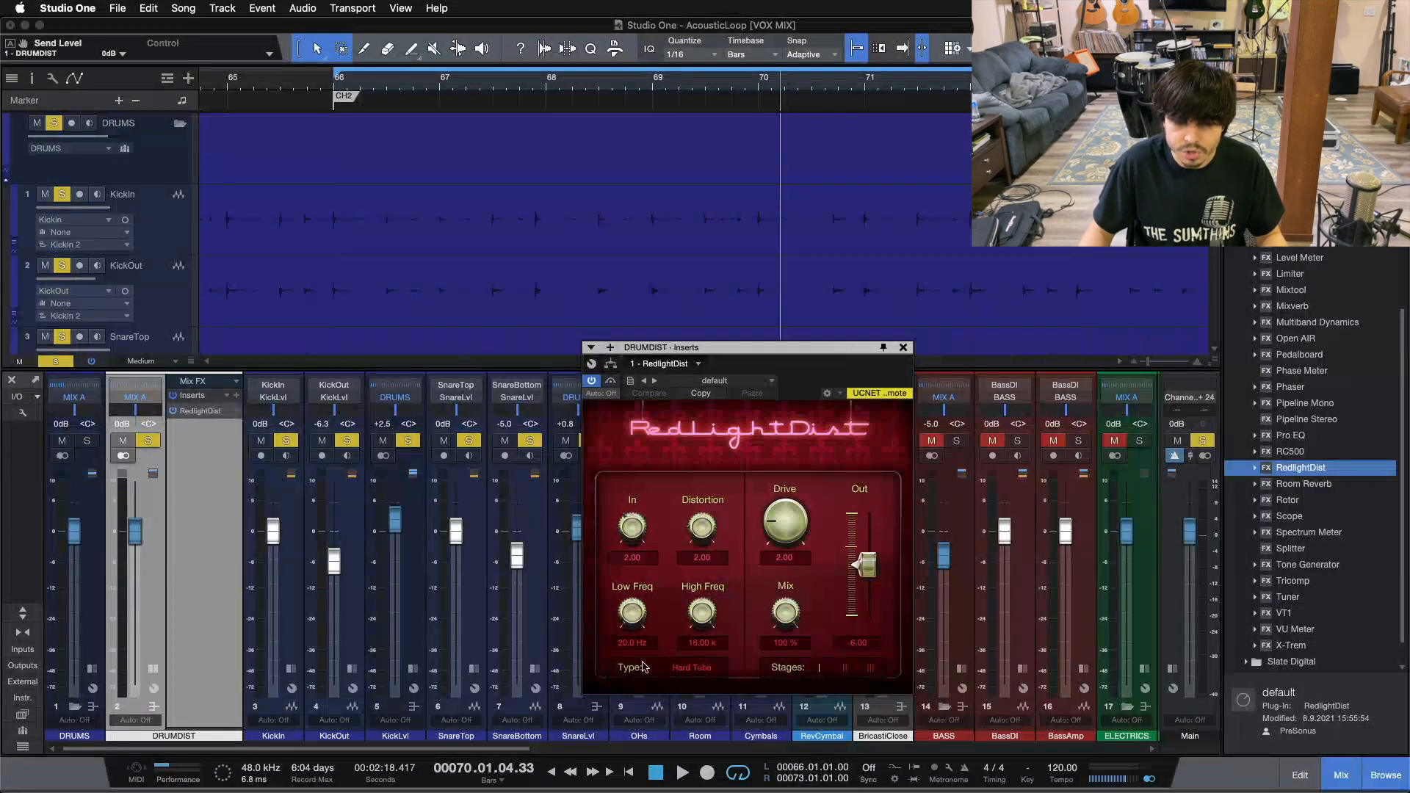
Step: Set RedlightDist to 2 stages, with the output at about -16.23 and the drive at 0
{"action": "left_click", "coordinate": [843, 670]}
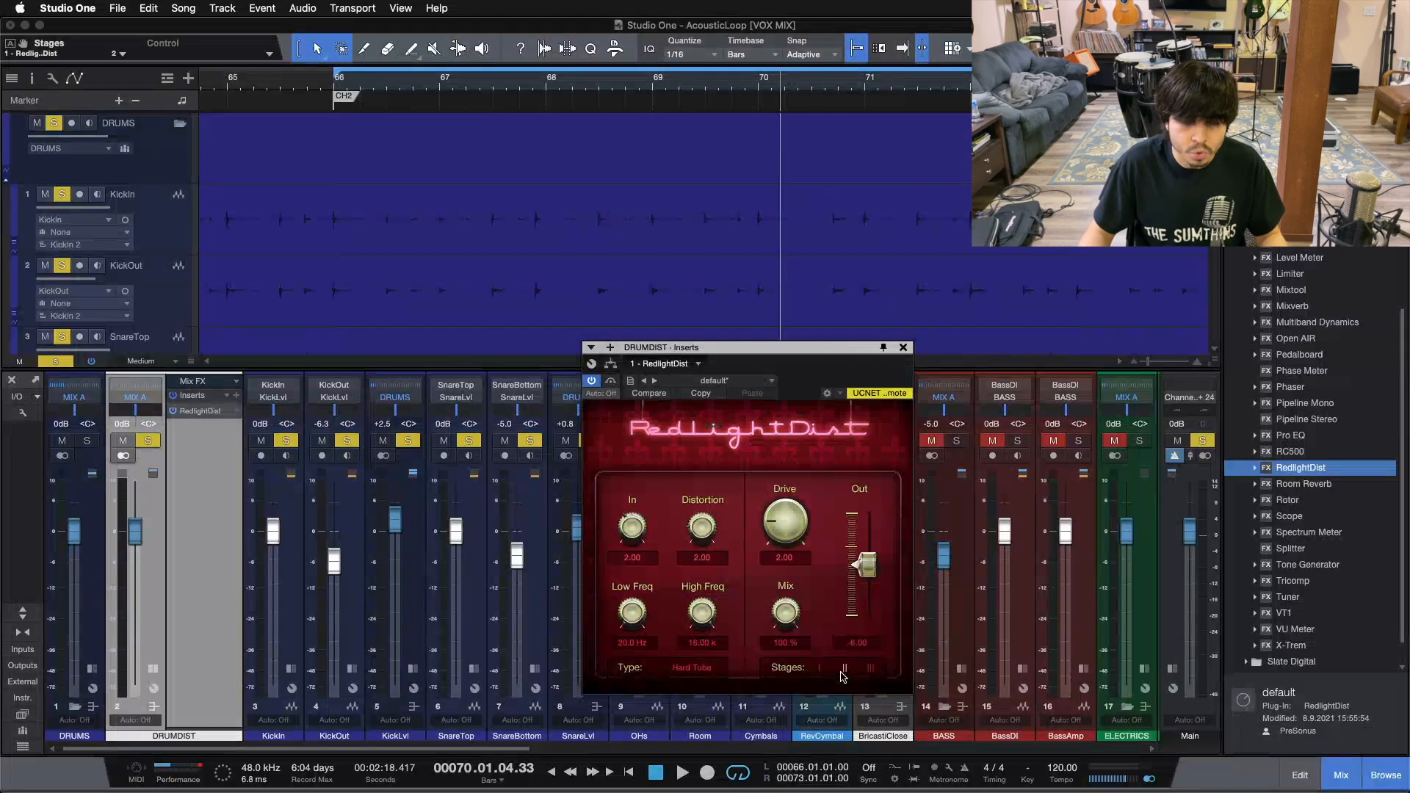
{"action": "left_click_drag", "start_coordinate": [872, 566], "coordinate": [875, 594]}
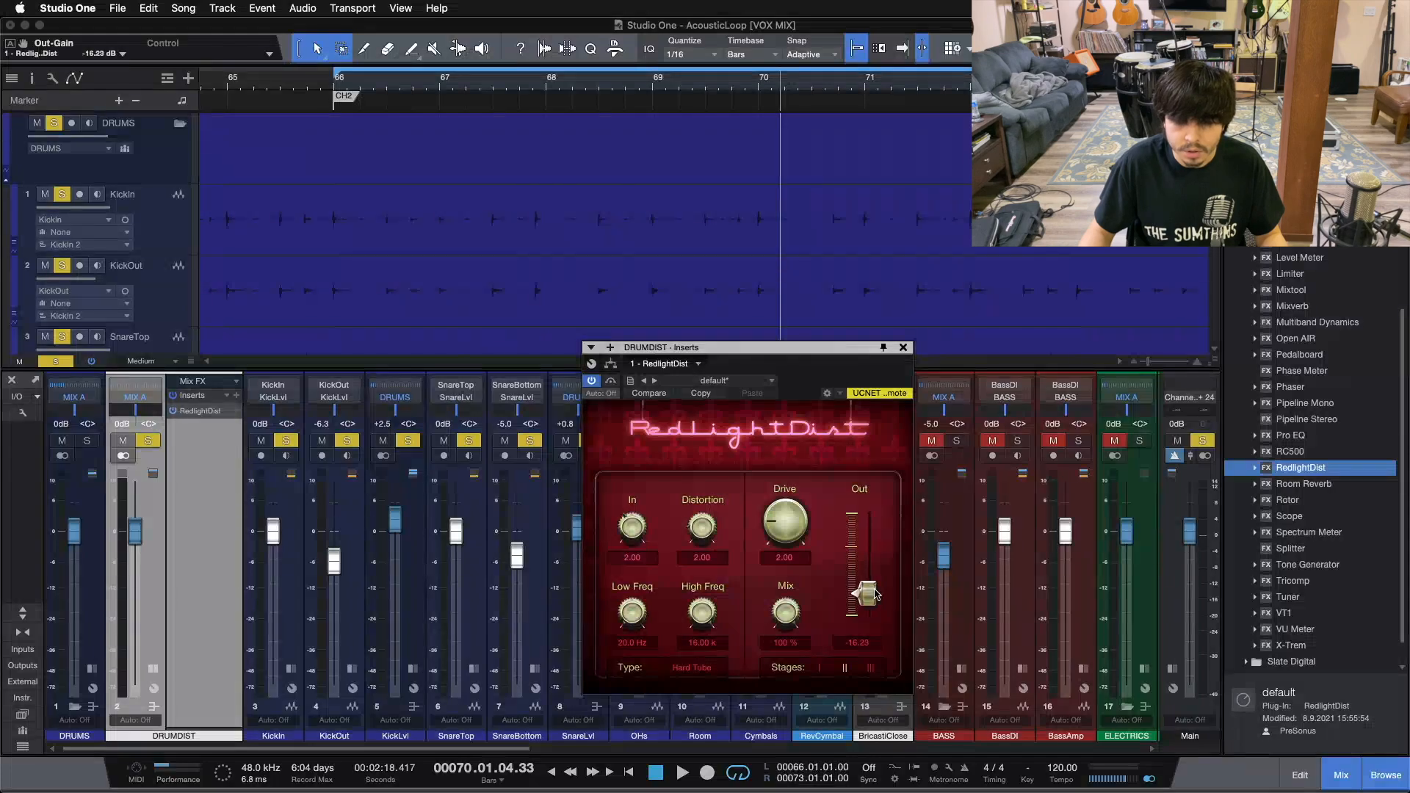
{"action": "left_click_drag", "start_coordinate": [776, 520], "coordinate": [776, 525]}
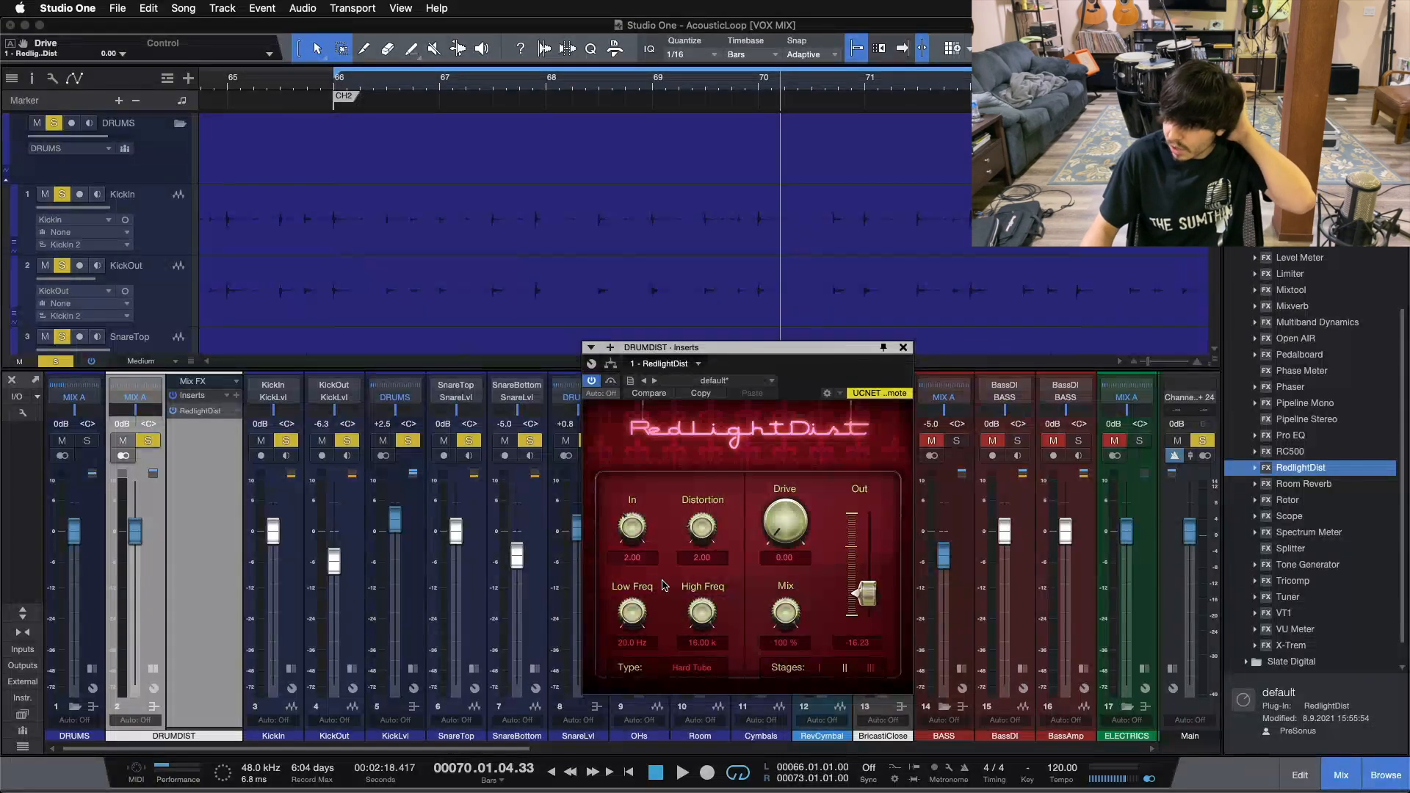
Step: Play from bar 66 and raise RedlightDist's drive gradually to about 3.08, with the output at about -16.80
{"action": "key", "text": "space"}
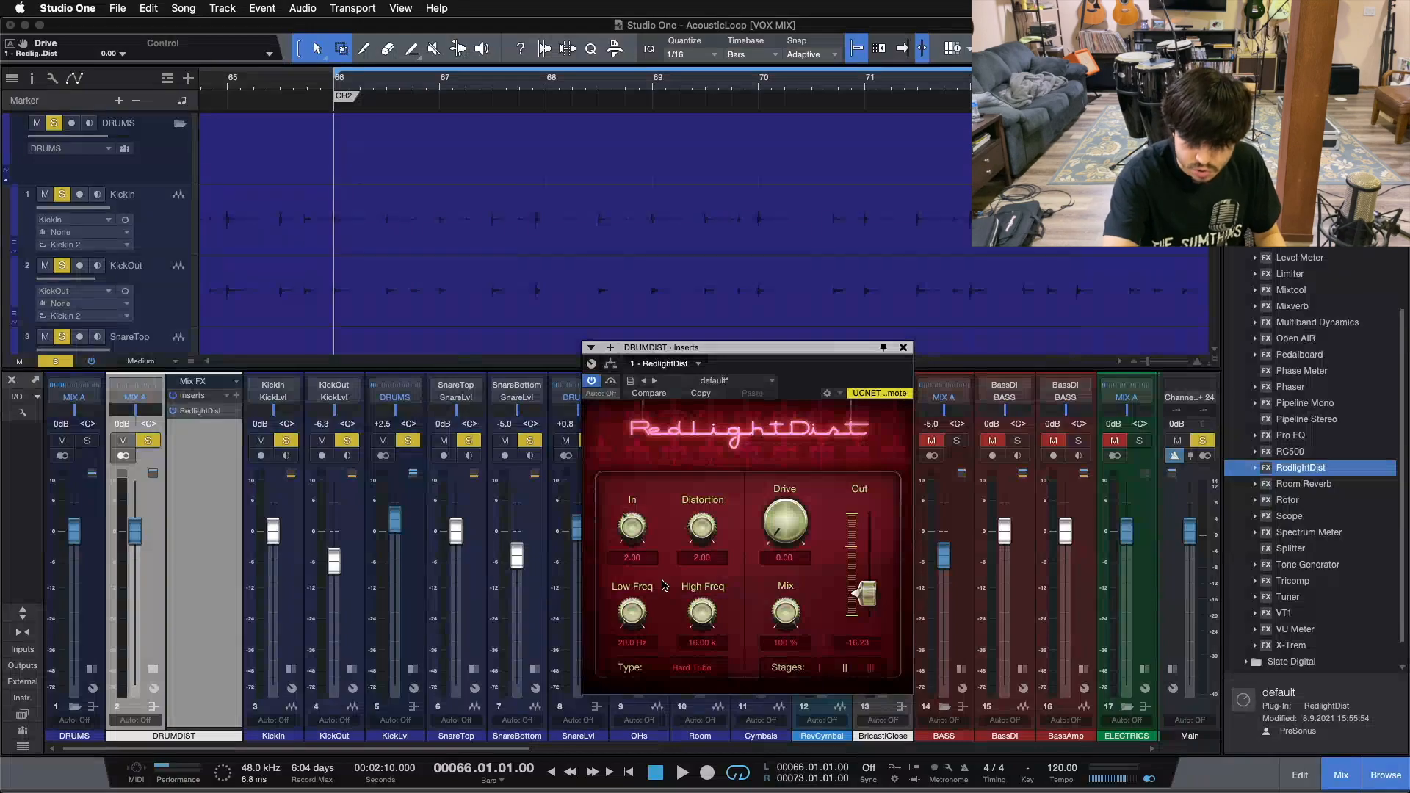
{"action": "key", "text": "space"}
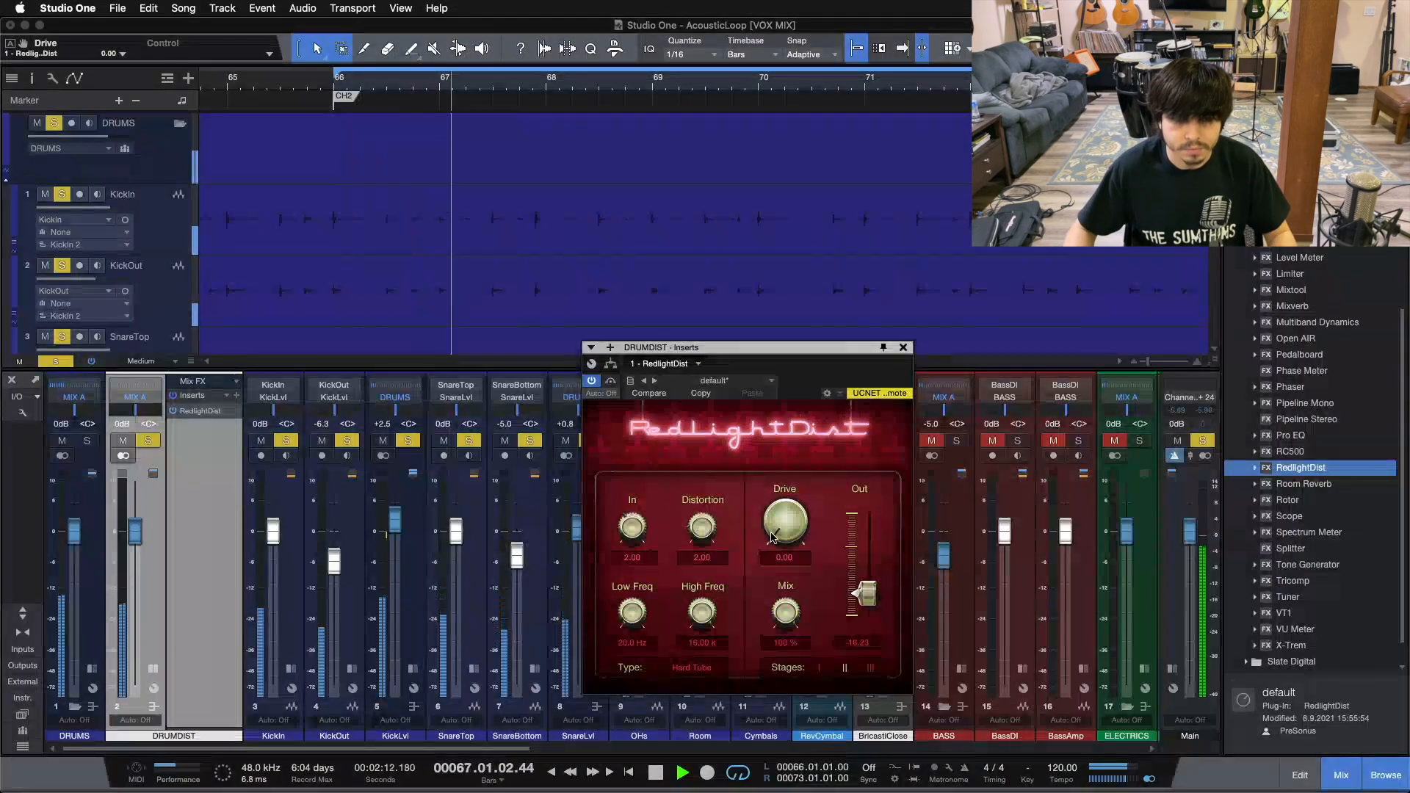
{"action": "left_click_drag", "start_coordinate": [781, 530], "coordinate": [787, 530]}
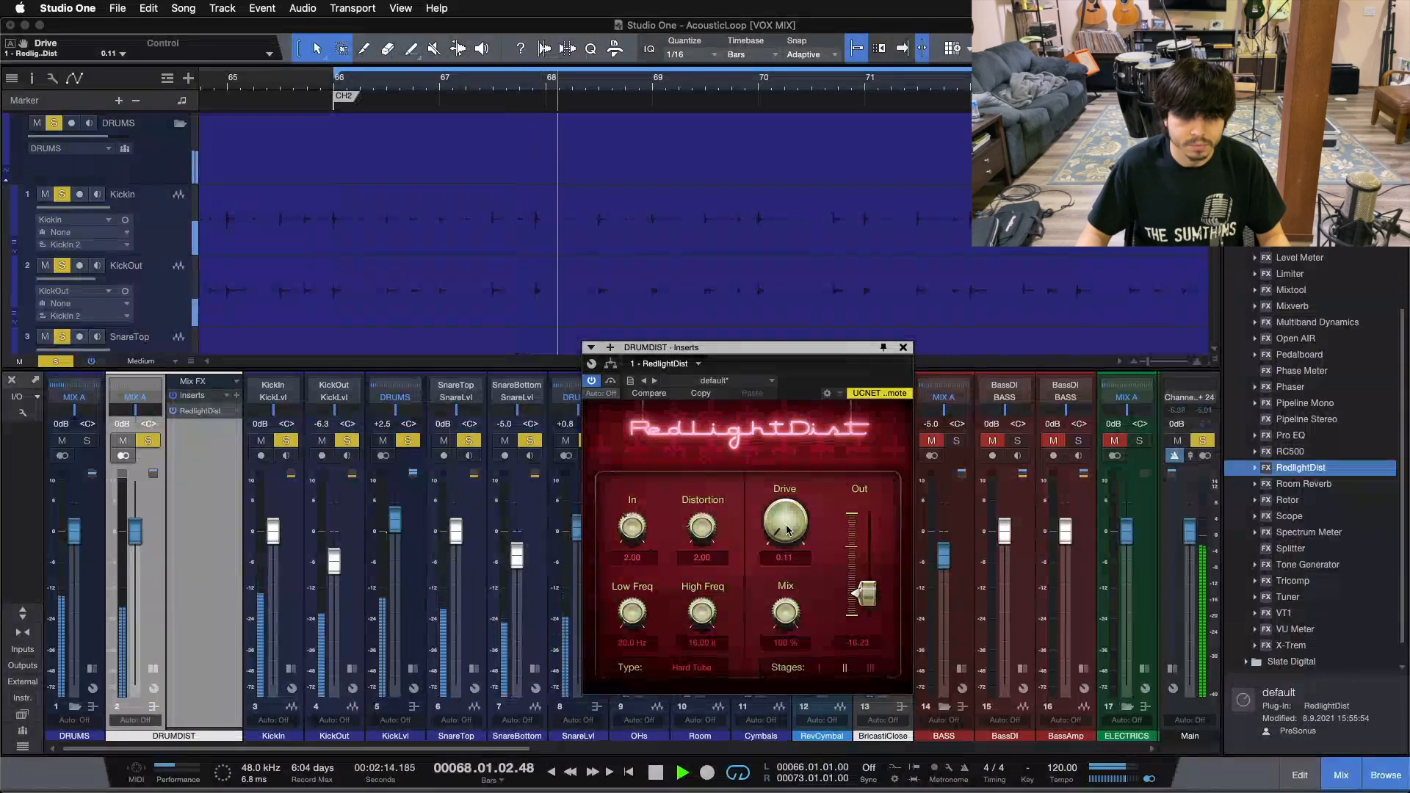
{"action": "scroll", "coordinate": [786, 530], "scroll_direction": "up", "scroll_amount": 3}
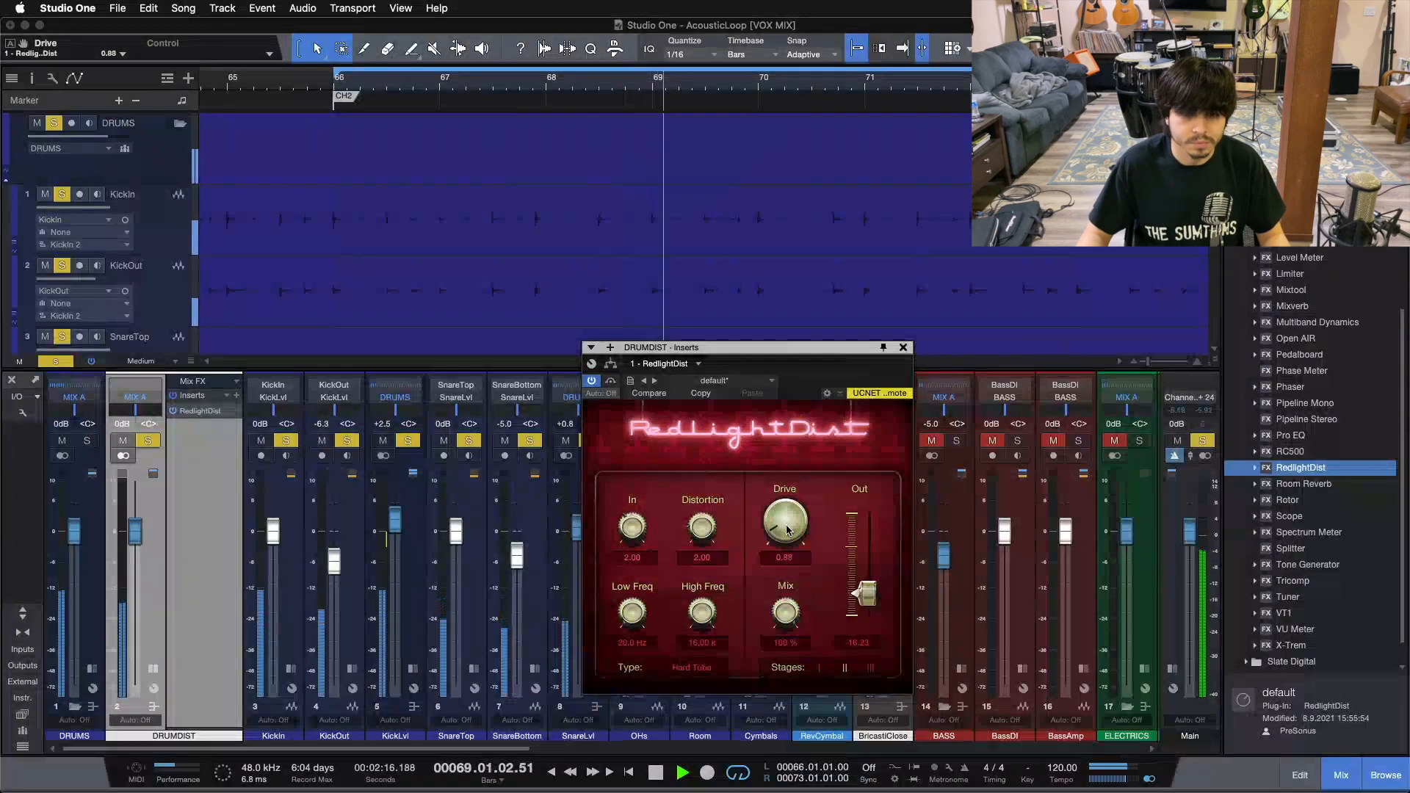
{"action": "scroll", "coordinate": [786, 530], "scroll_direction": "up", "scroll_amount": 5}
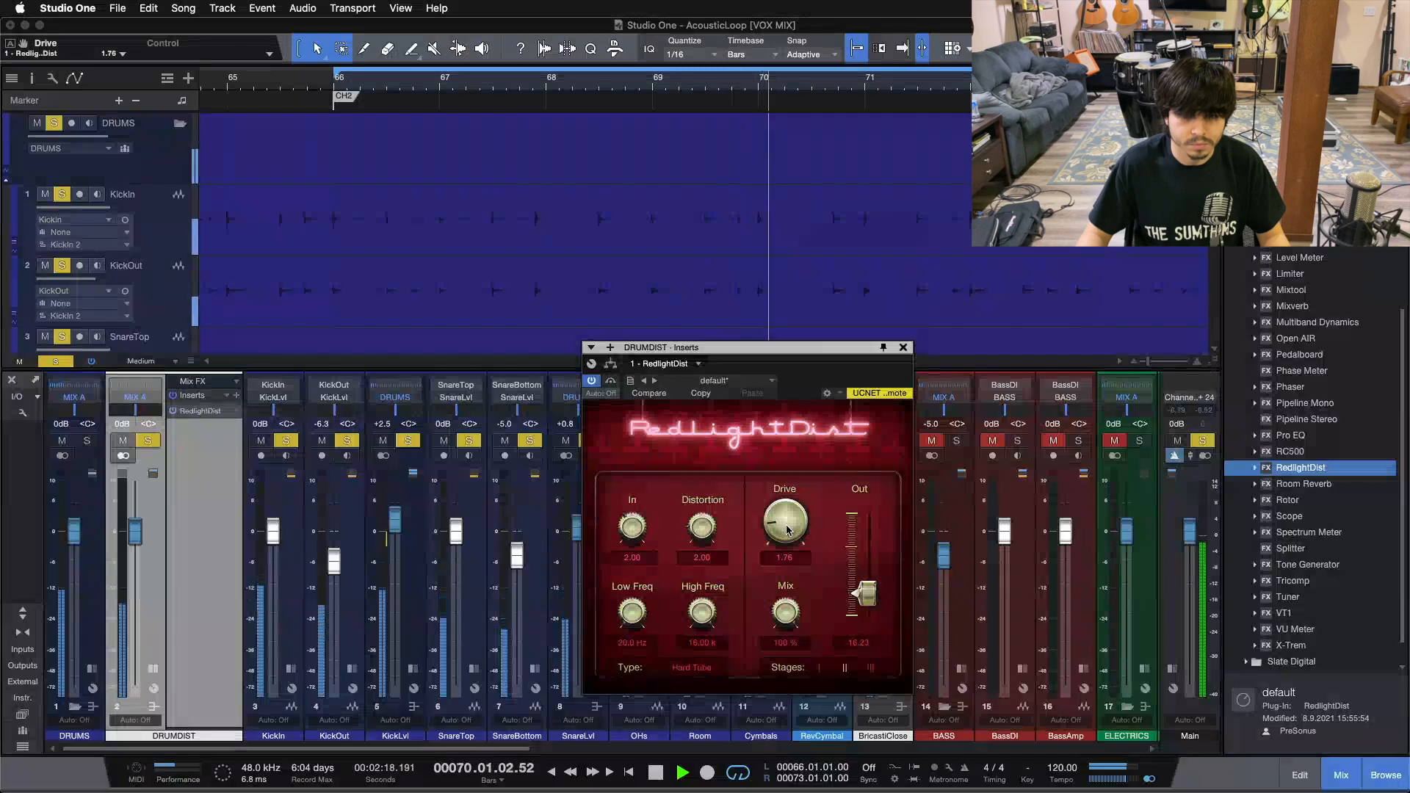
{"action": "scroll", "coordinate": [786, 530], "scroll_direction": "up", "scroll_amount": 4}
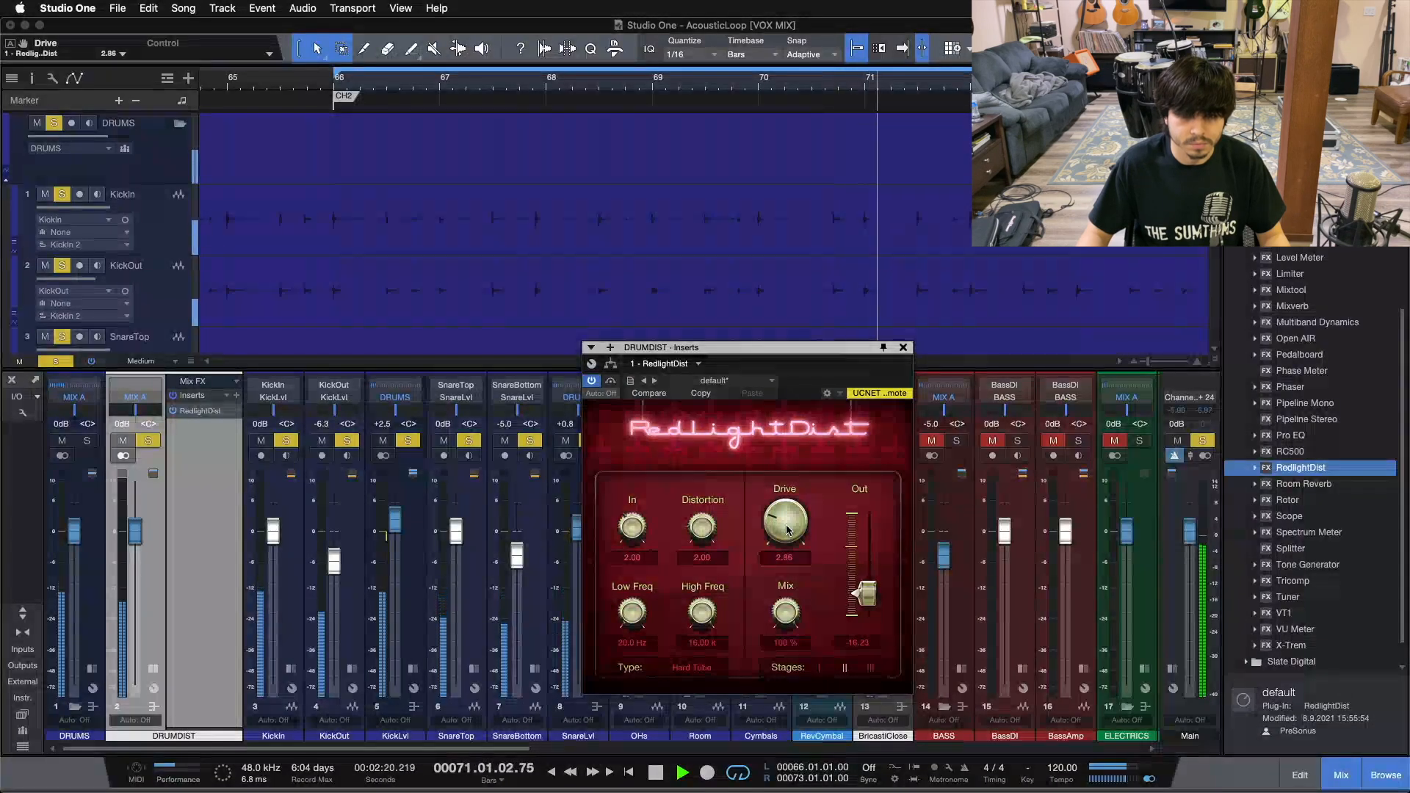
{"action": "scroll", "coordinate": [787, 530], "scroll_direction": "down", "scroll_amount": 1}
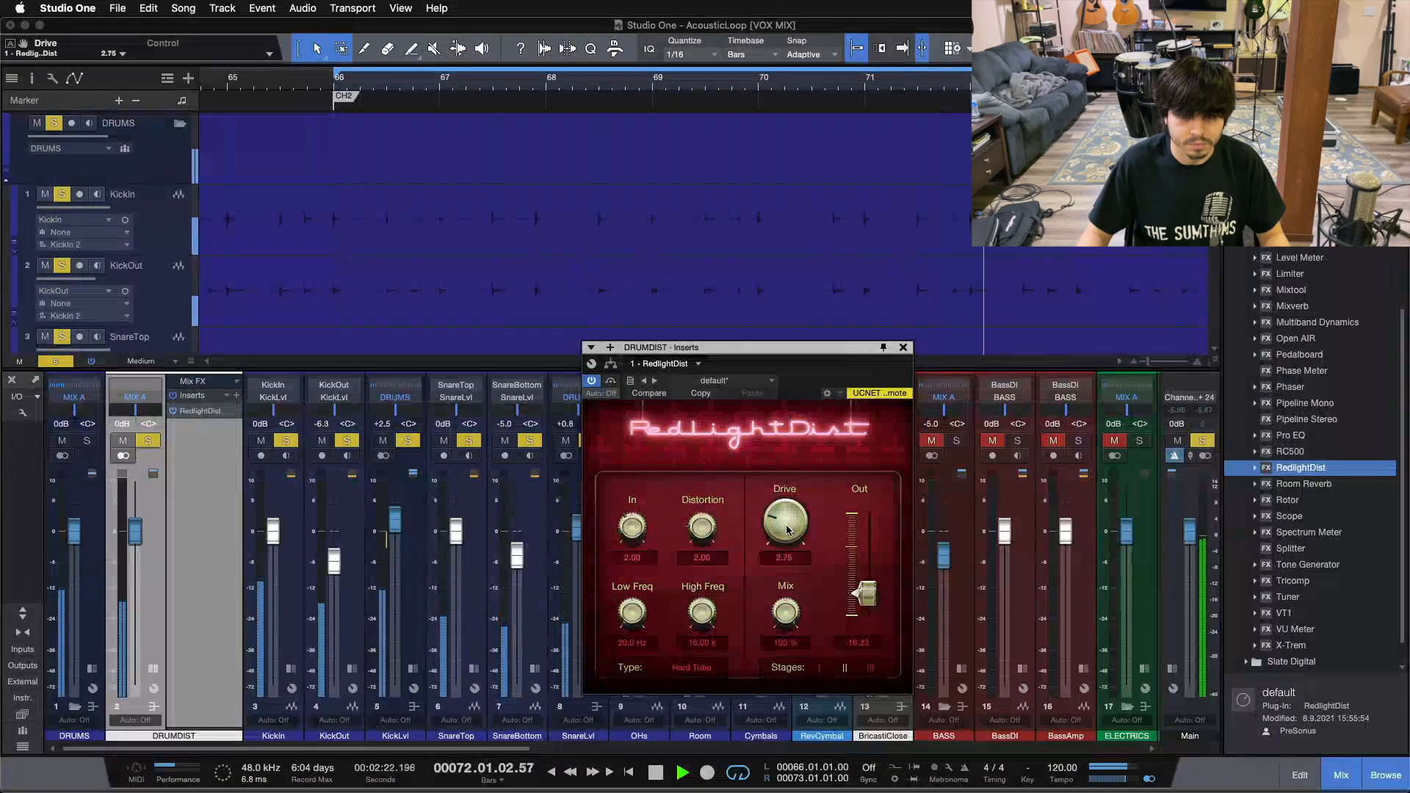
{"action": "scroll", "coordinate": [876, 602], "scroll_direction": "down", "scroll_amount": 1}
{"action": "scroll", "coordinate": [876, 602], "scroll_direction": "up", "scroll_amount": 1}
{"action": "scroll", "coordinate": [784, 528], "scroll_direction": "up", "scroll_amount": 3}
{"action": "scroll", "coordinate": [784, 527], "scroll_direction": "down", "scroll_amount": 3}
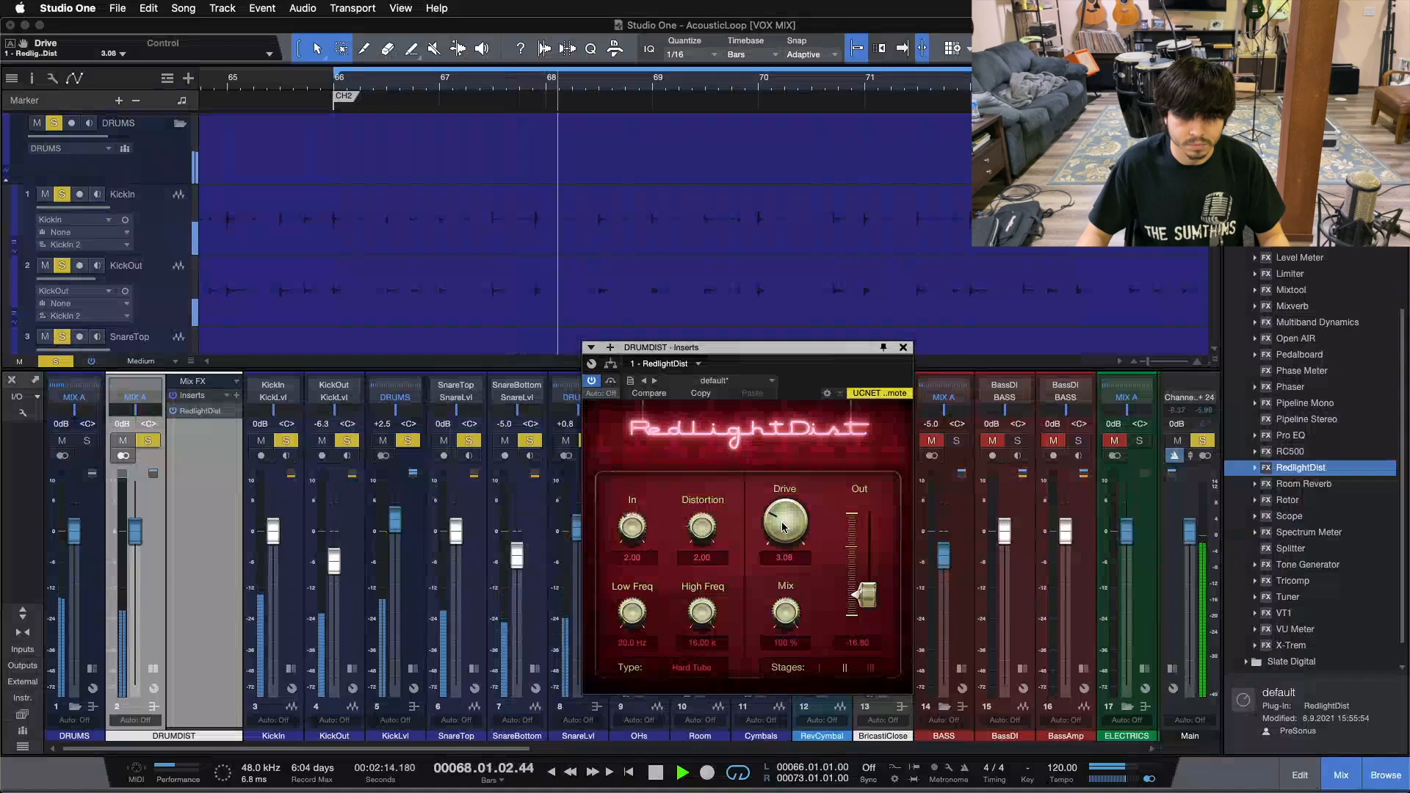
Step: Sweep RedlightDist's drive up and down by ear during playback and settle it at about 4.07
{"action": "scroll", "coordinate": [782, 528], "scroll_direction": "up", "scroll_amount": 5}
{"action": "scroll", "coordinate": [783, 527], "scroll_direction": "up", "scroll_amount": 1}
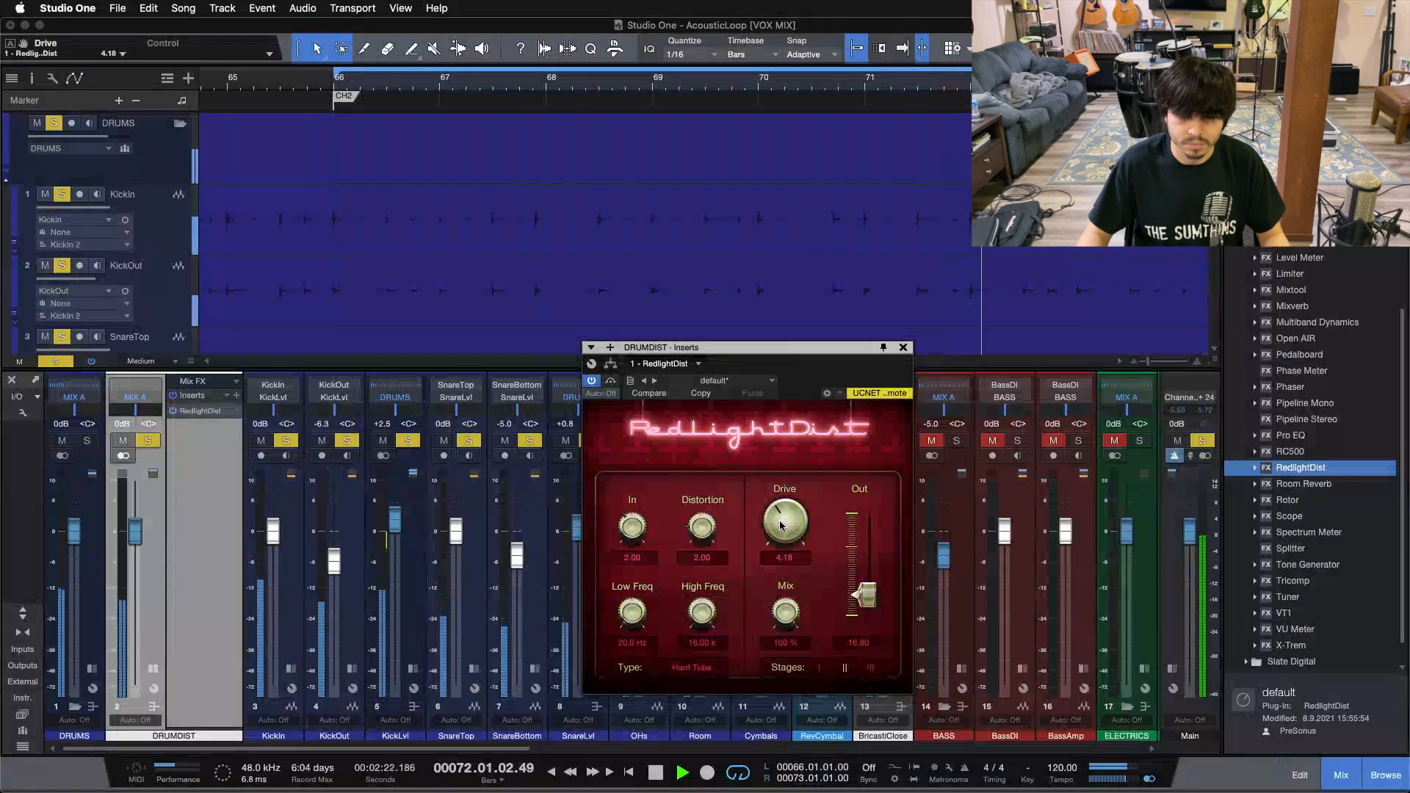
{"action": "mouse_move", "coordinate": [780, 514]}
{"action": "left_mouse_down"}
{"action": "mouse_move", "coordinate": [783, 447]}
{"action": "mouse_move", "coordinate": [777, 568]}
{"action": "mouse_move", "coordinate": [786, 536]}
{"action": "left_mouse_up"}
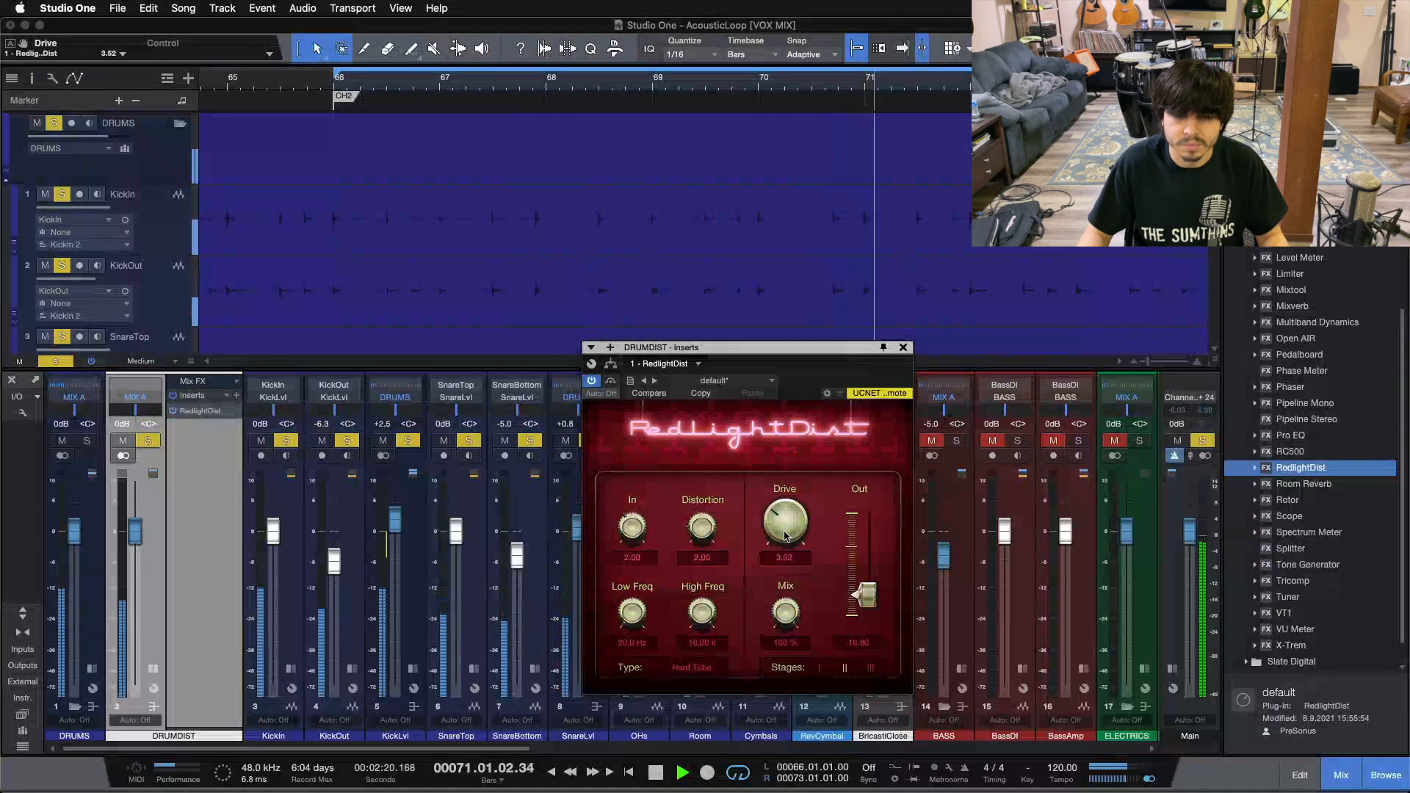
{"action": "scroll", "coordinate": [784, 536], "scroll_direction": "down", "scroll_amount": 1}
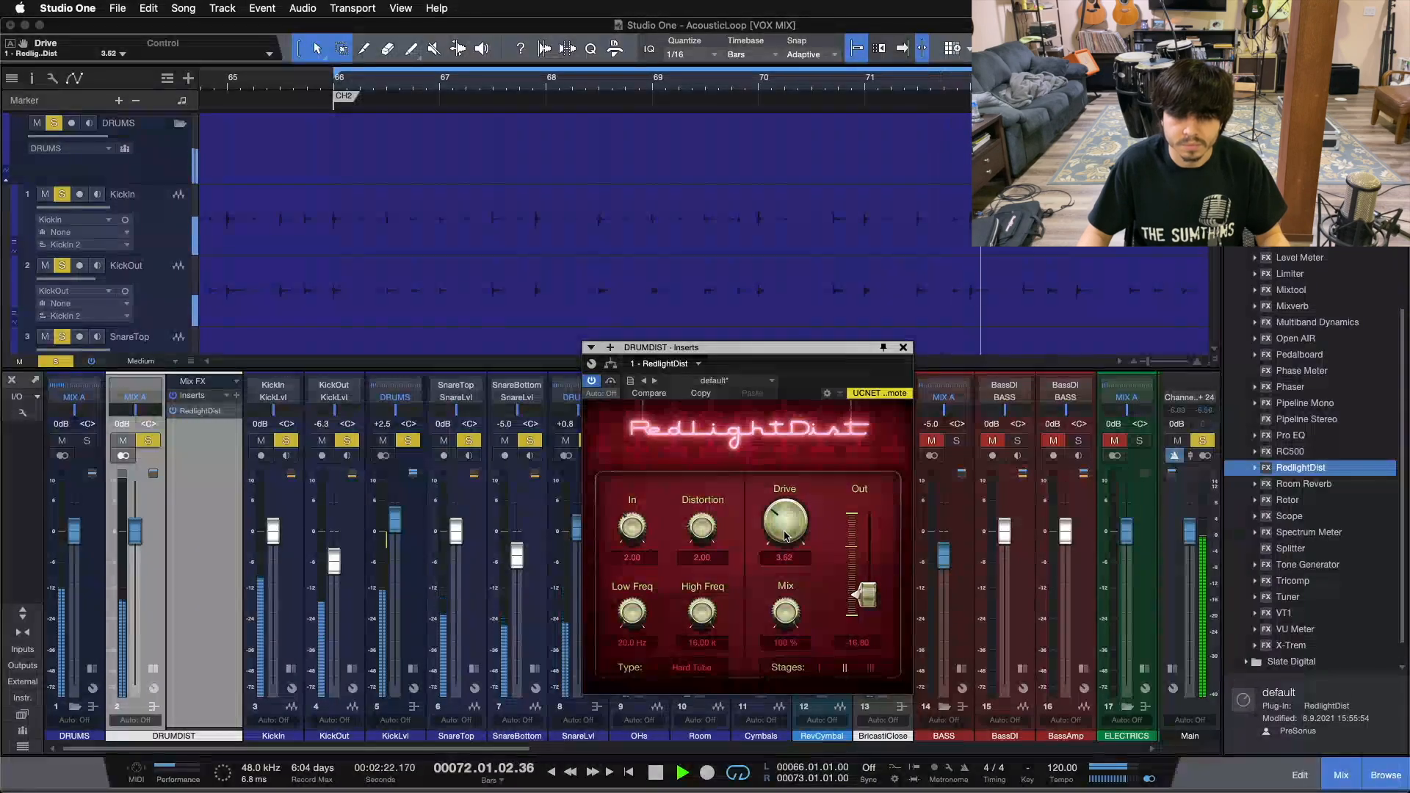
{"action": "scroll", "coordinate": [785, 536], "scroll_direction": "up", "scroll_amount": 1}
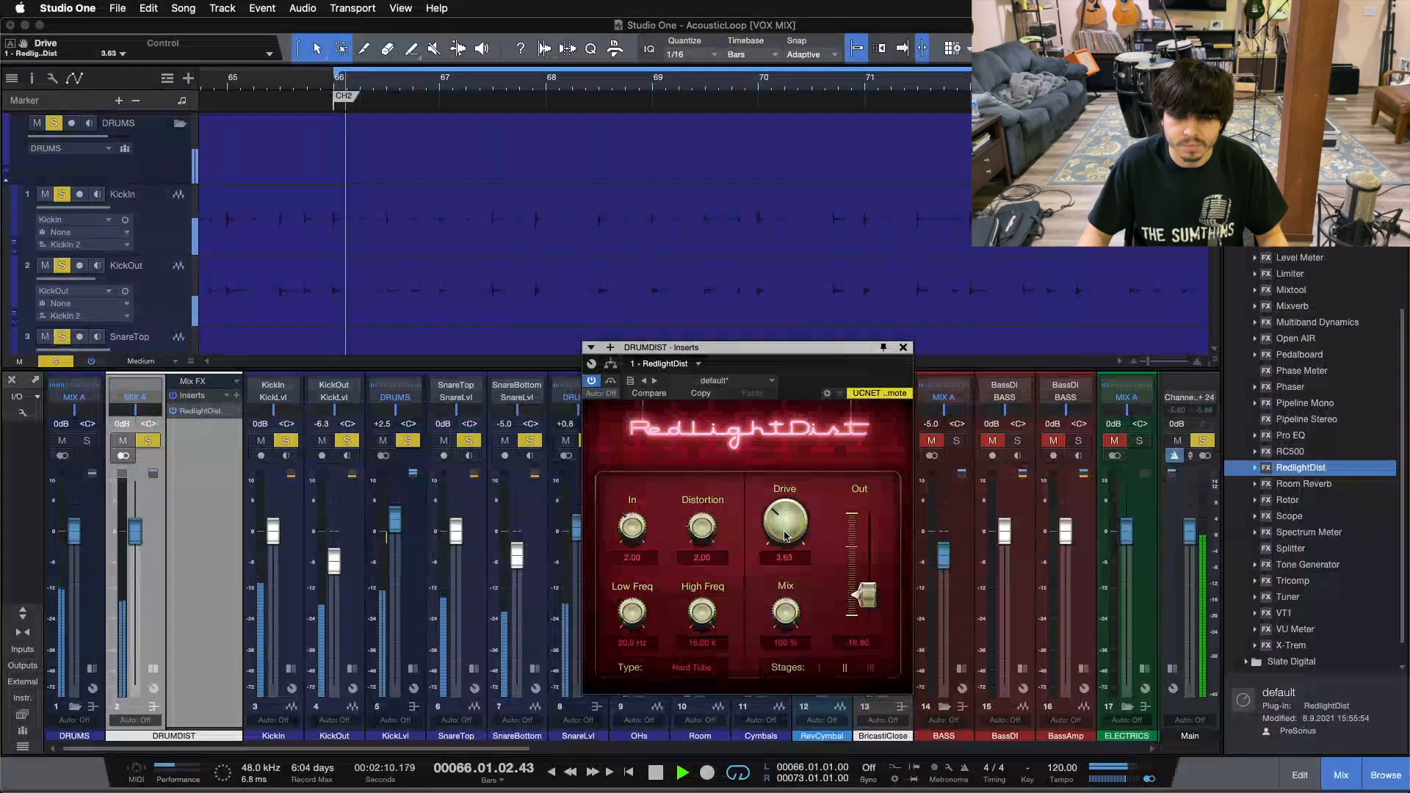
{"action": "scroll", "coordinate": [784, 536], "scroll_direction": "down", "scroll_amount": 1}
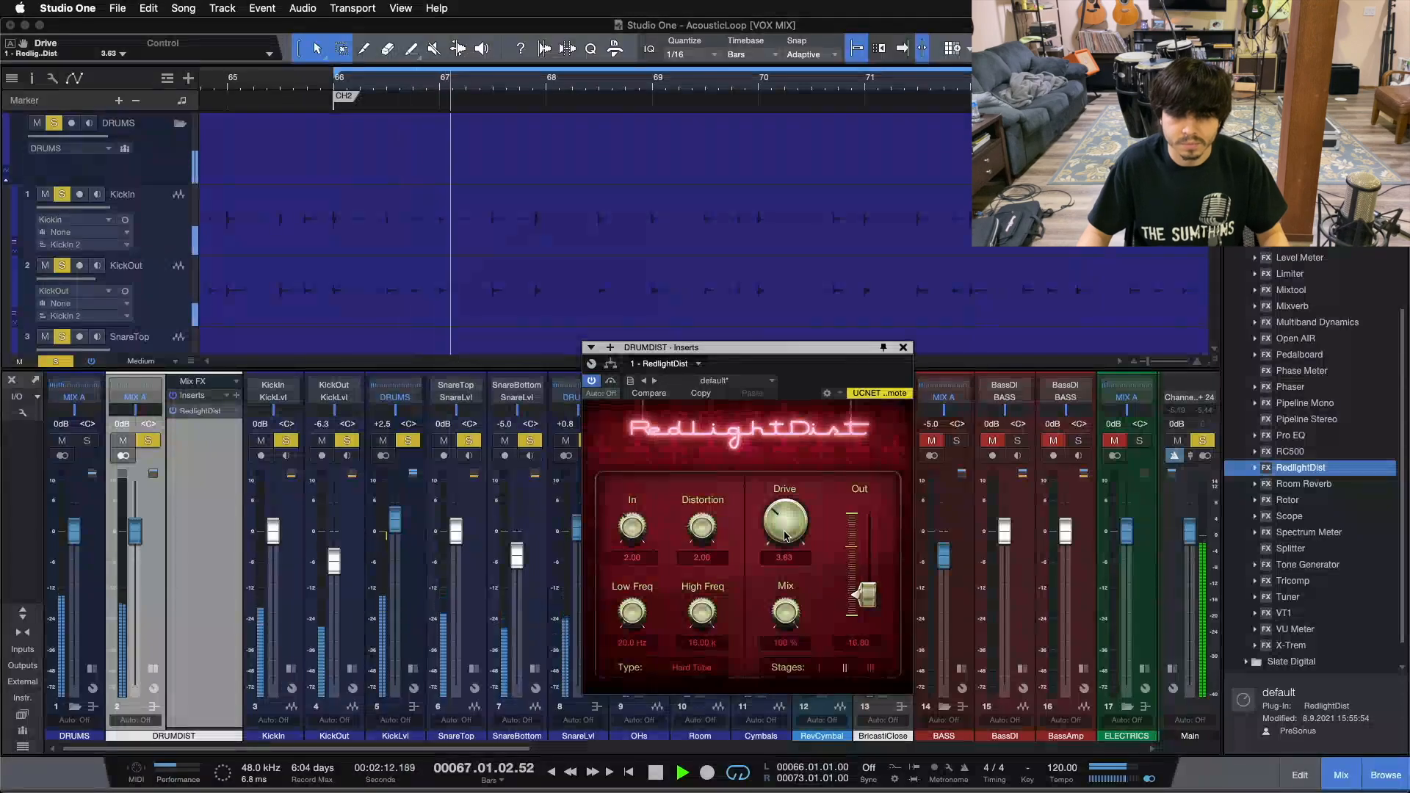
{"action": "scroll", "coordinate": [784, 536], "scroll_direction": "up", "scroll_amount": 2}
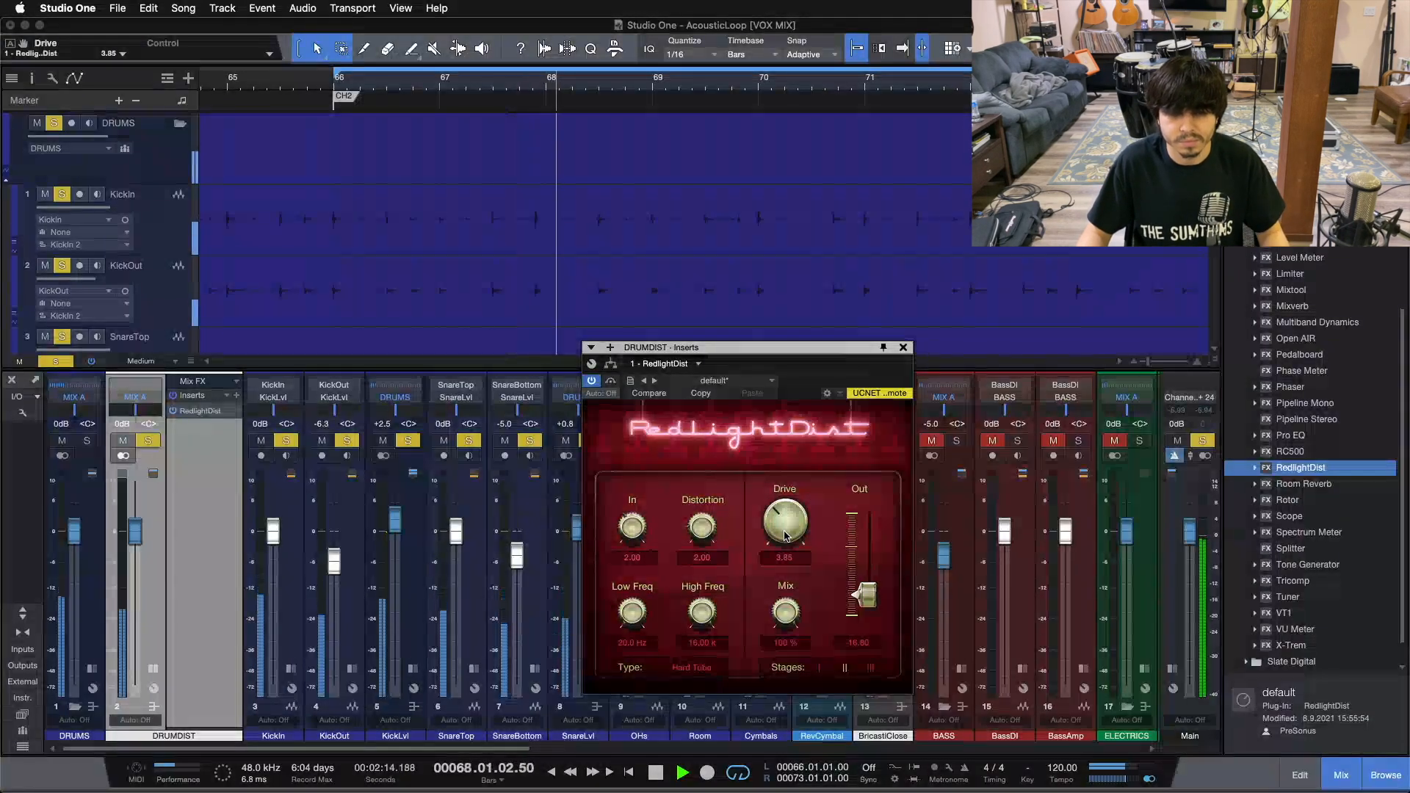
{"action": "scroll", "coordinate": [785, 536], "scroll_direction": "up", "scroll_amount": 2}
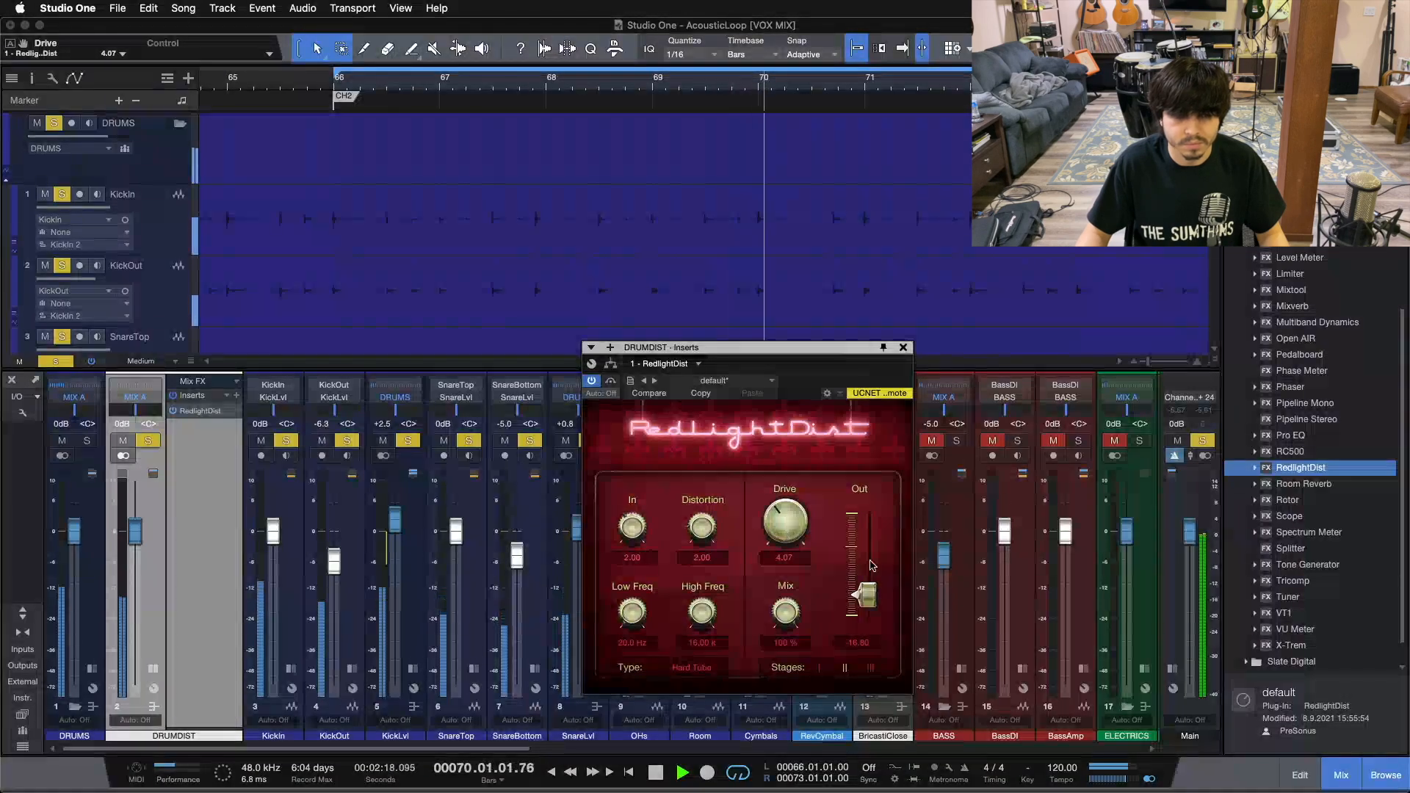
Step: Compare RedlightDist with its bypassed signal and lower its output to about -18.24 to match levels, ending with the effect active and playback stopped
{"action": "left_click", "coordinate": [611, 381]}
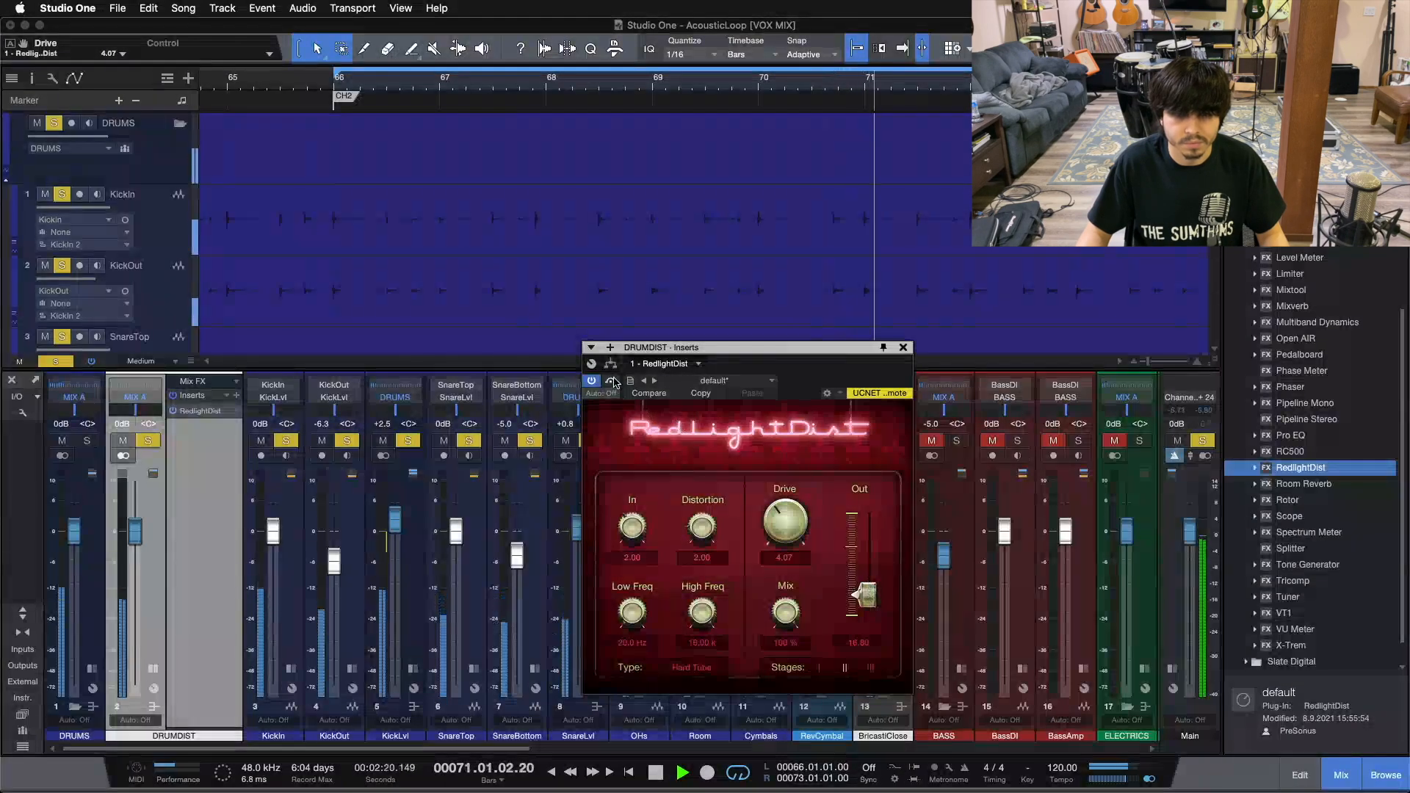
{"action": "left_click", "coordinate": [614, 381]}
{"action": "scroll", "coordinate": [872, 608], "scroll_direction": "down", "scroll_amount": 2}
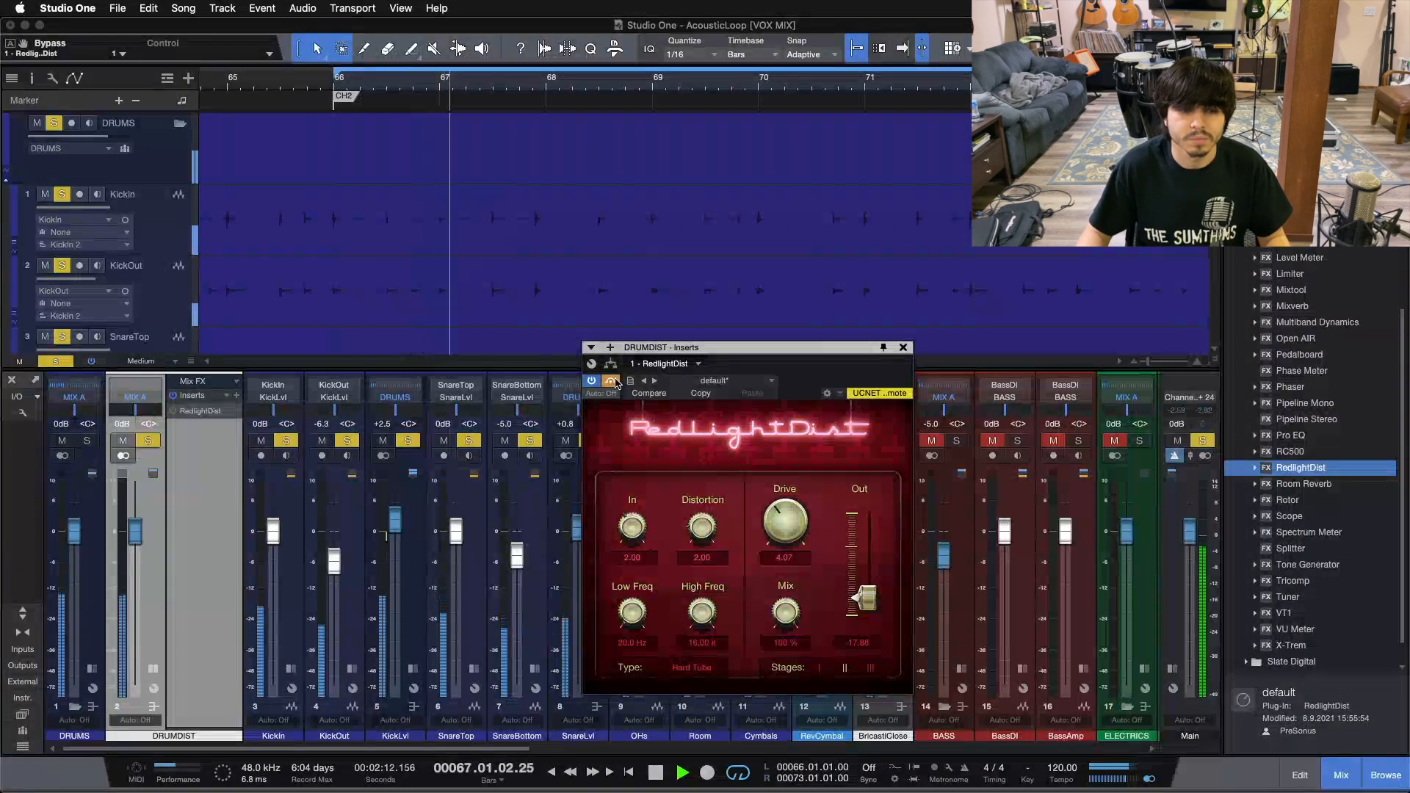
{"action": "scroll", "coordinate": [866, 598], "scroll_direction": "down", "scroll_amount": 1}
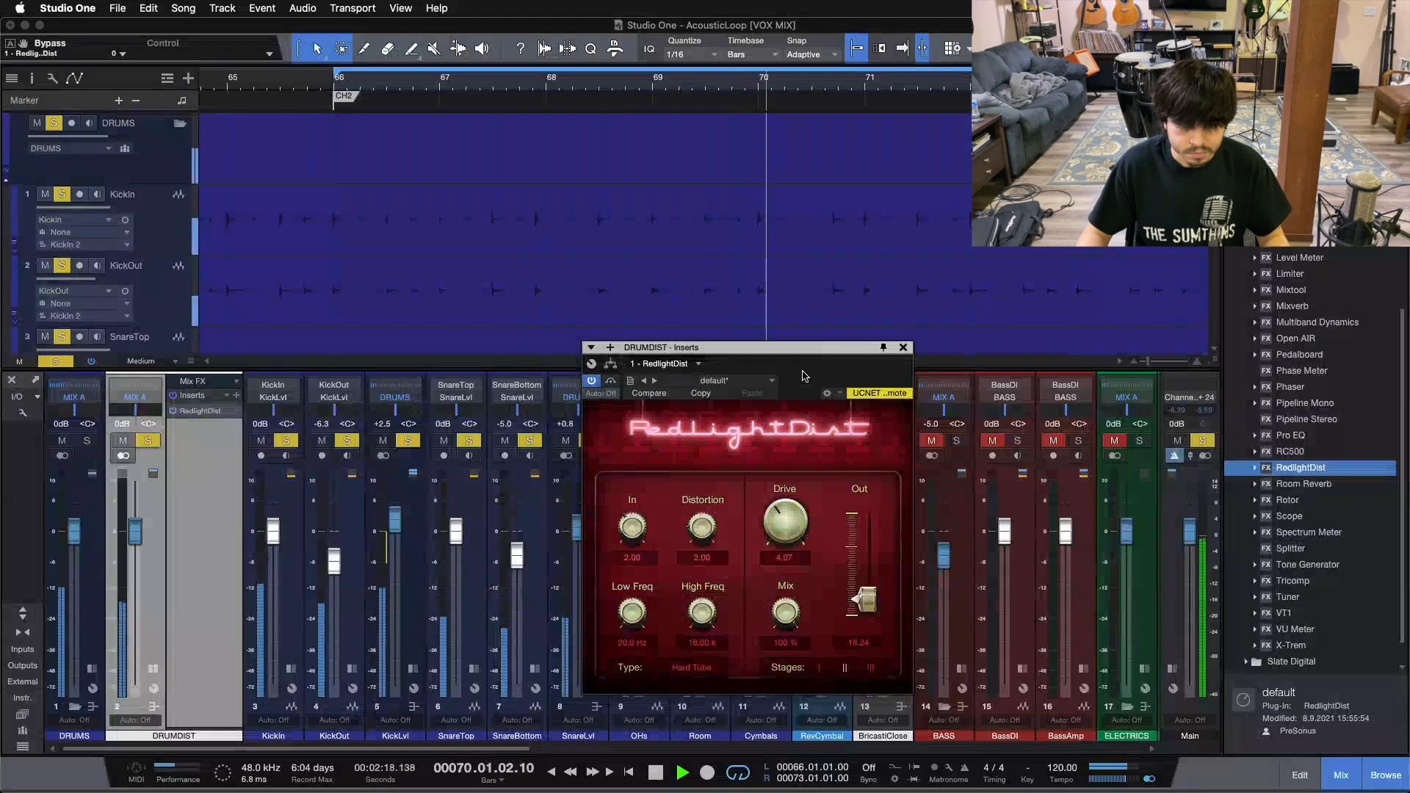
{"action": "key", "text": "space"}
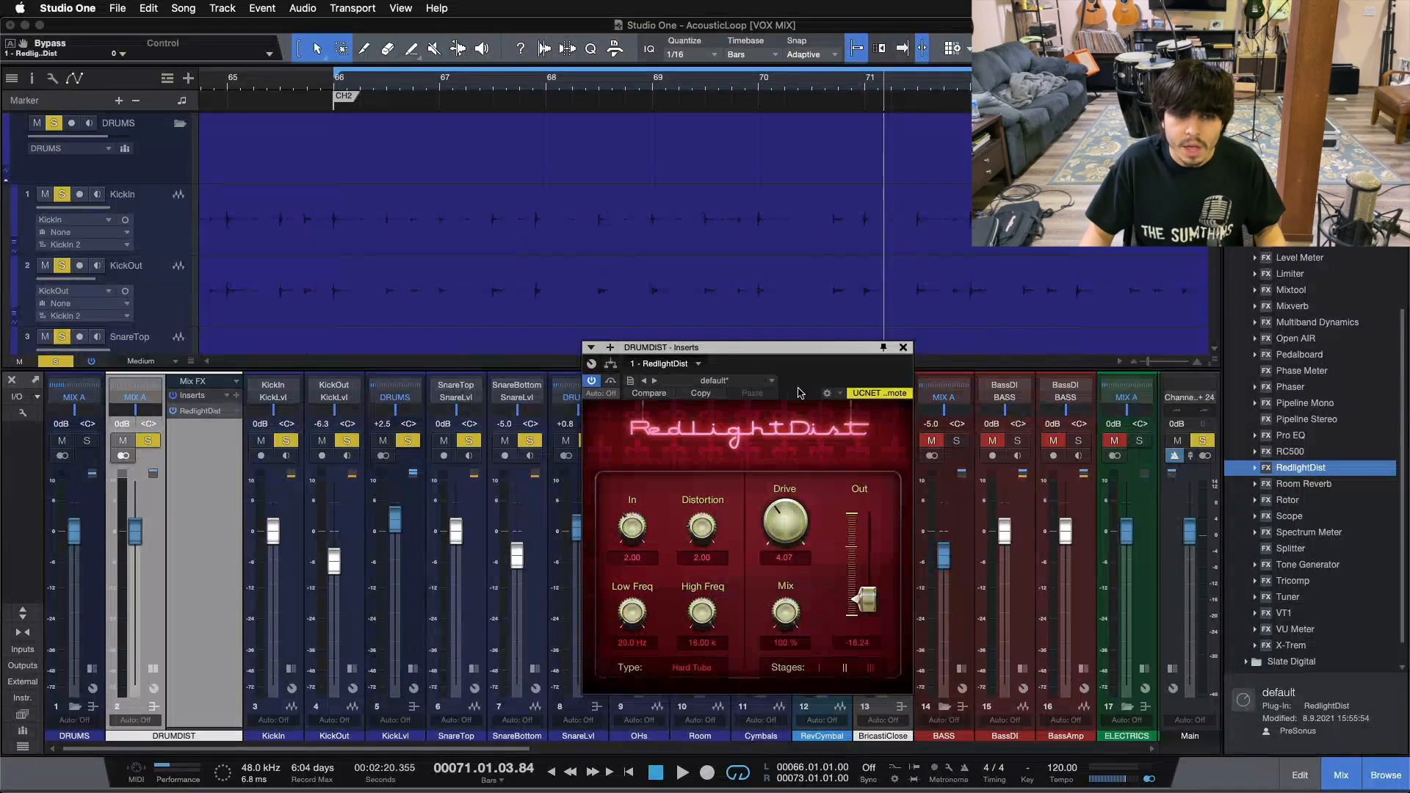
Step: Play the distorted drums again from bar 66 to judge the tone, ending with playback stopped
{"action": "key", "text": "space"}
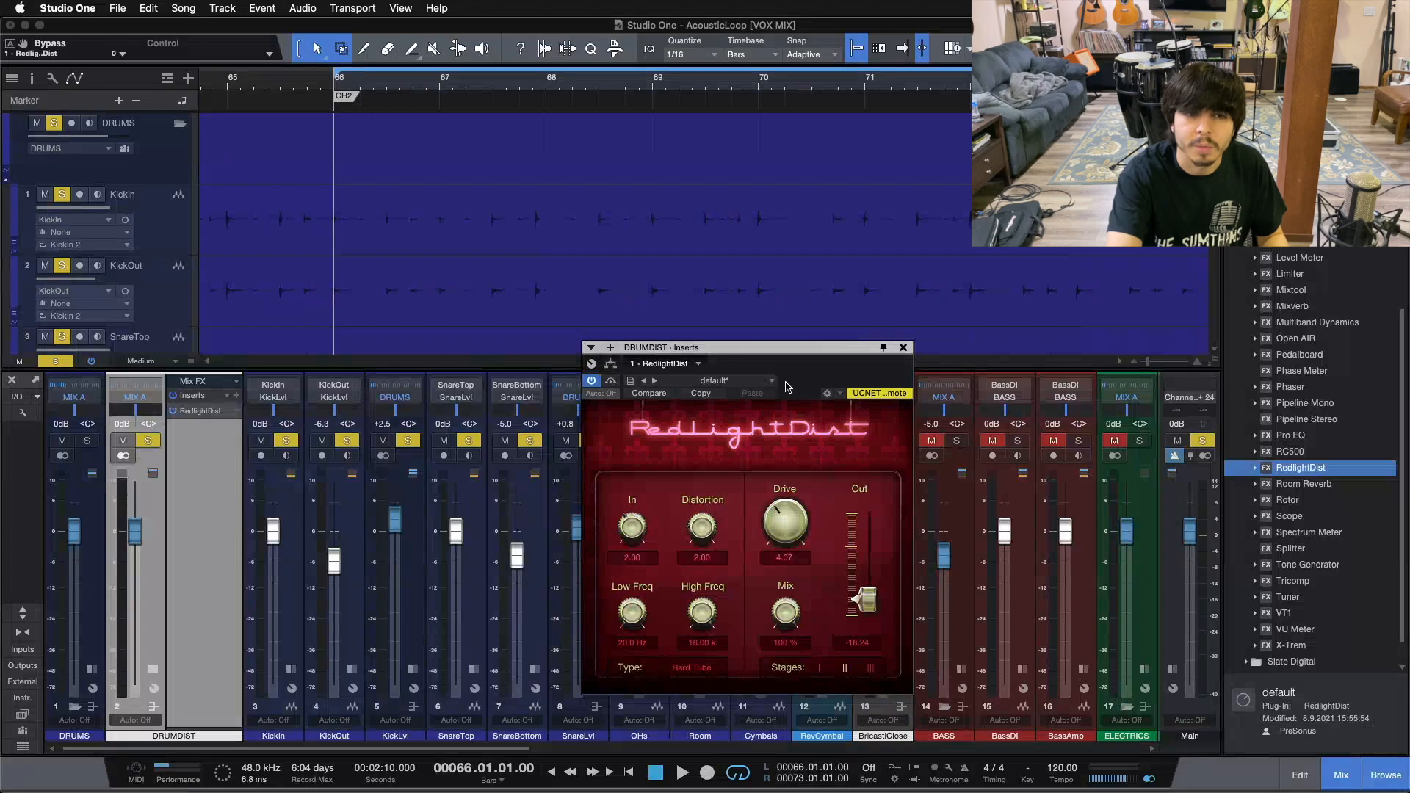
{"action": "key", "text": "space"}
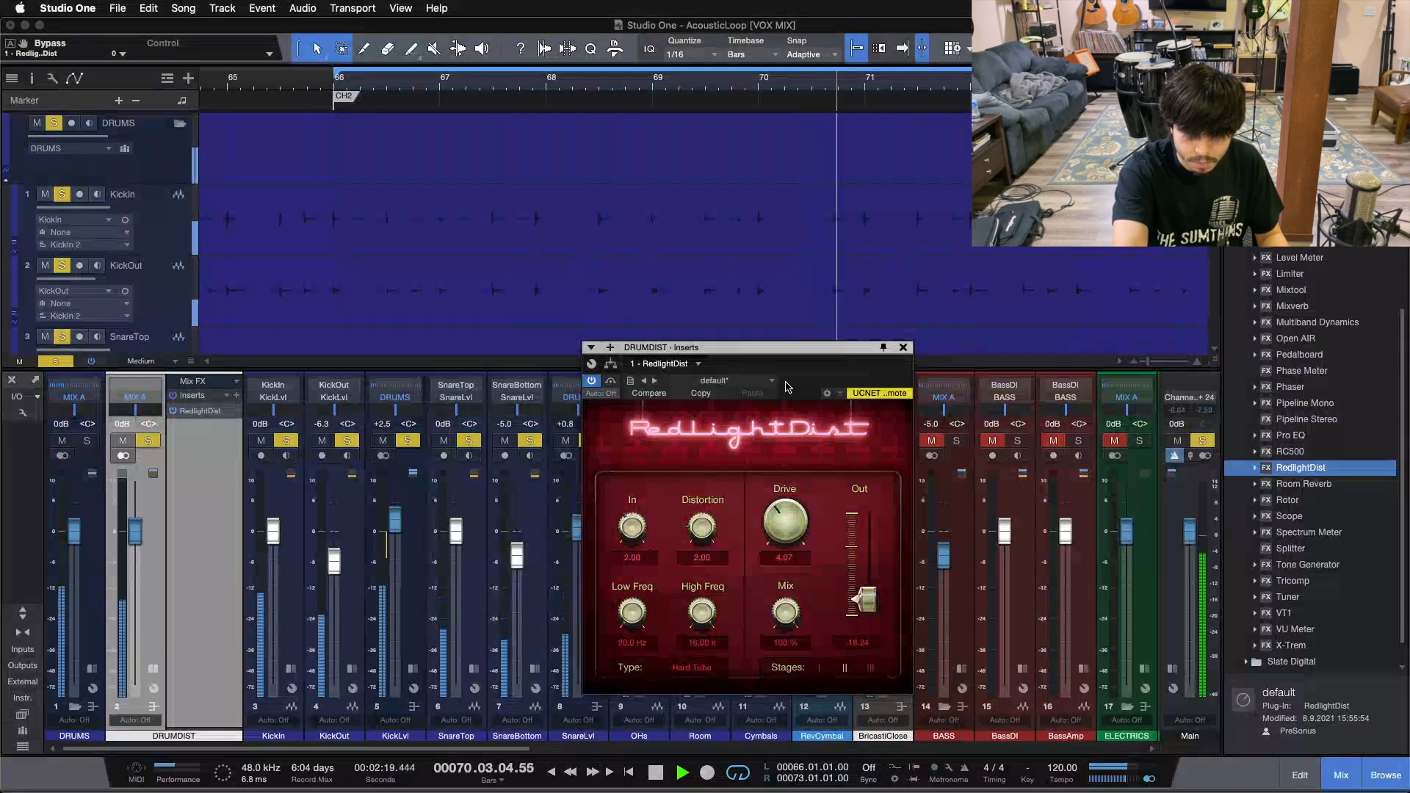
{"action": "key", "text": "space"}
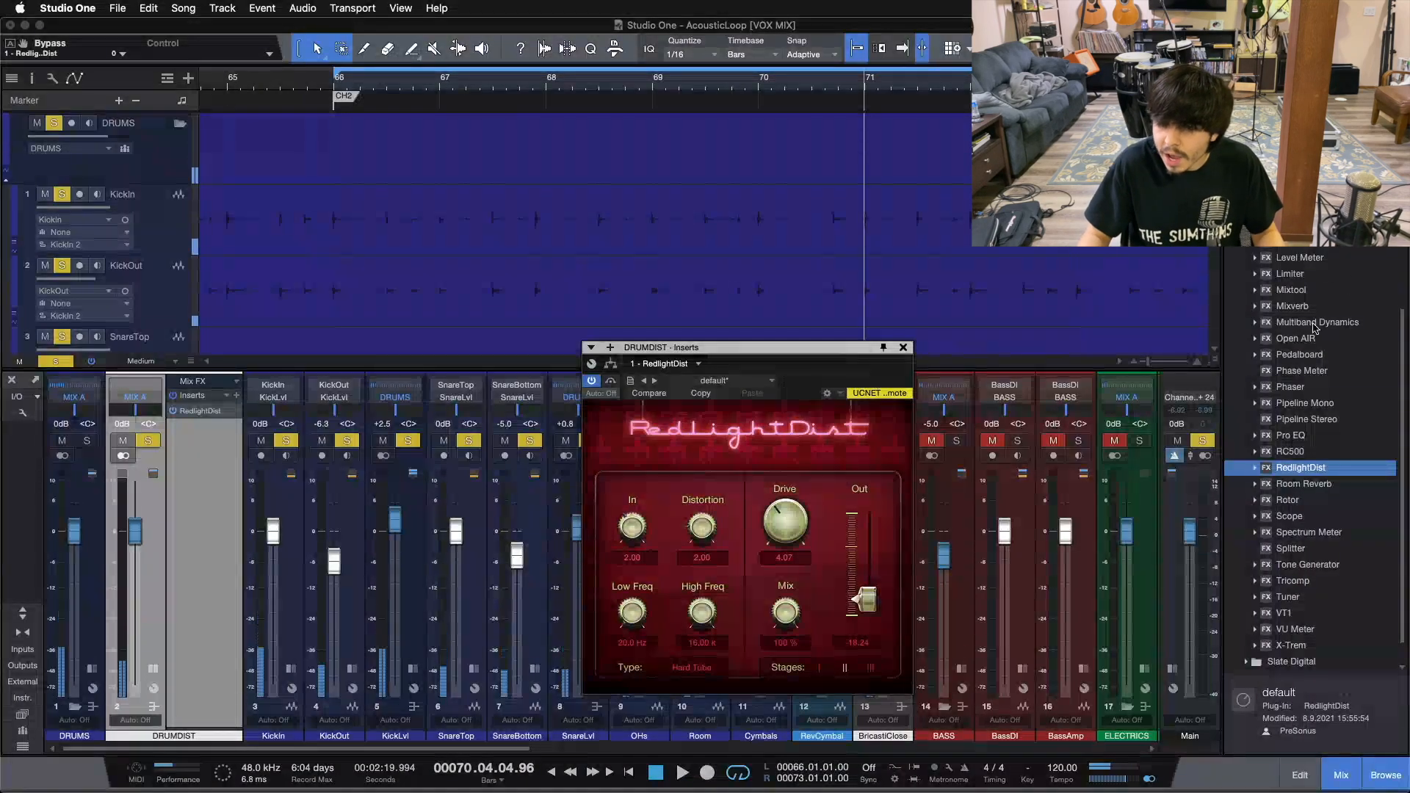
Step: Insert Pro EQ after RedlightDist on the DRUMDIST bus and play from bar 66 to show the spectrum
{"action": "left_click_drag", "start_coordinate": [1296, 441], "coordinate": [189, 445]}
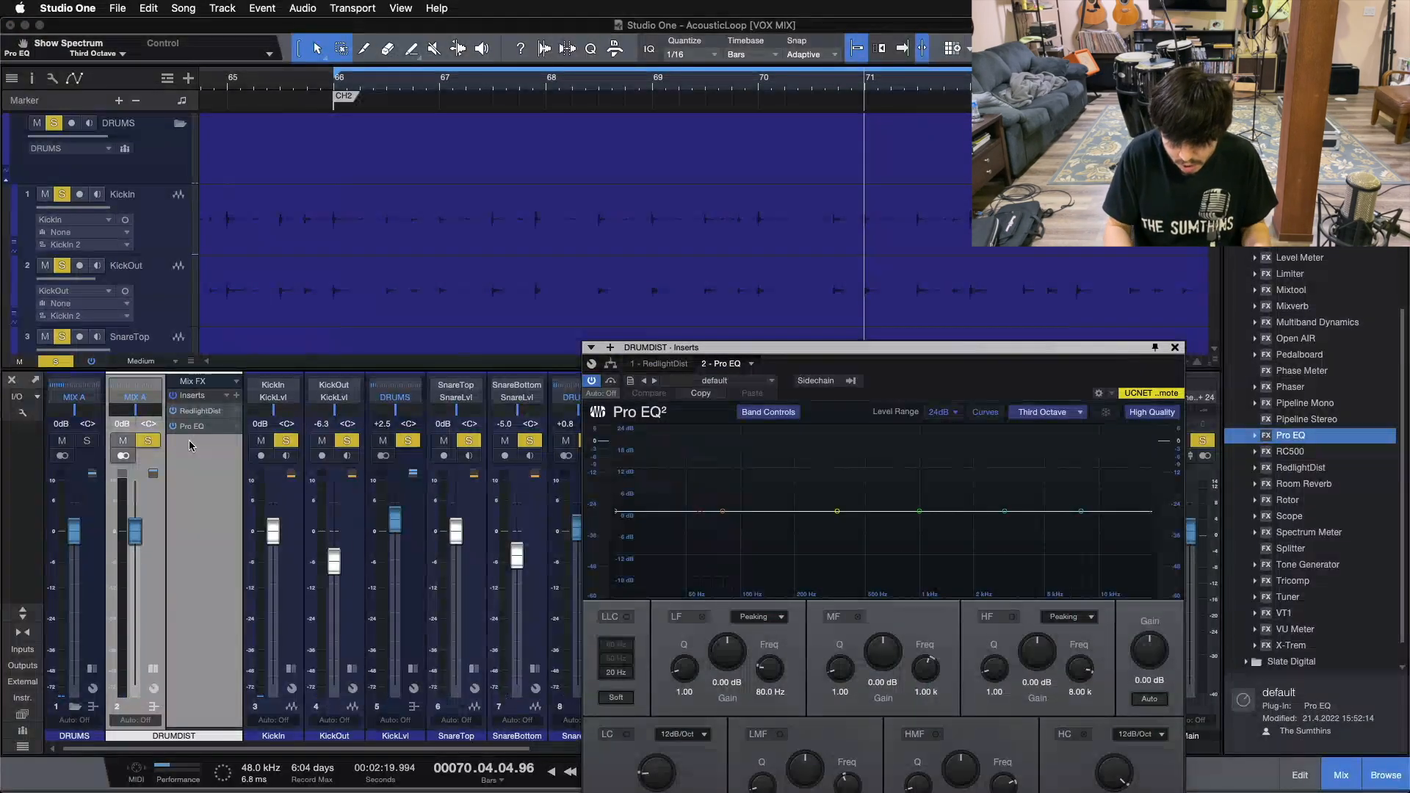
{"action": "key", "text": "space"}
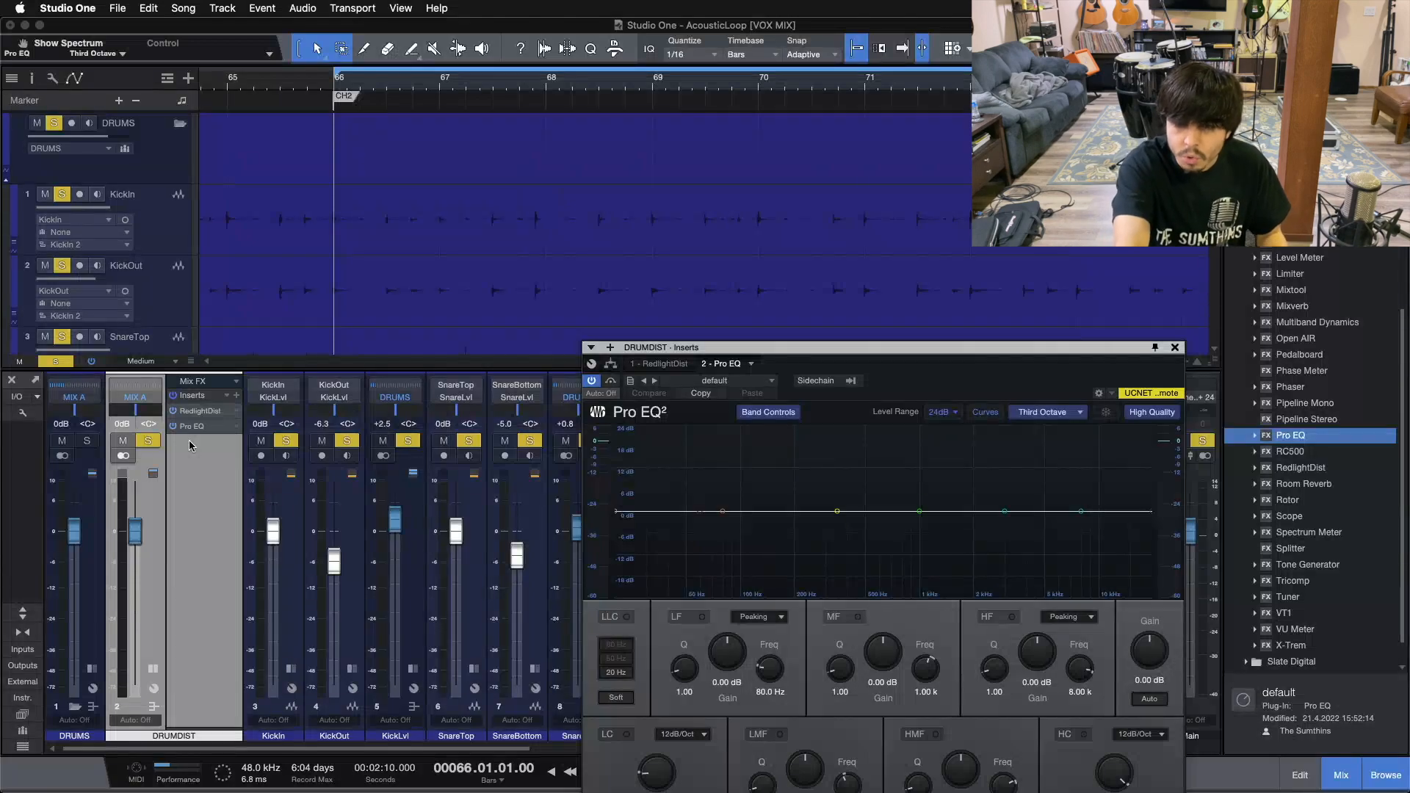
{"action": "key", "text": "space"}
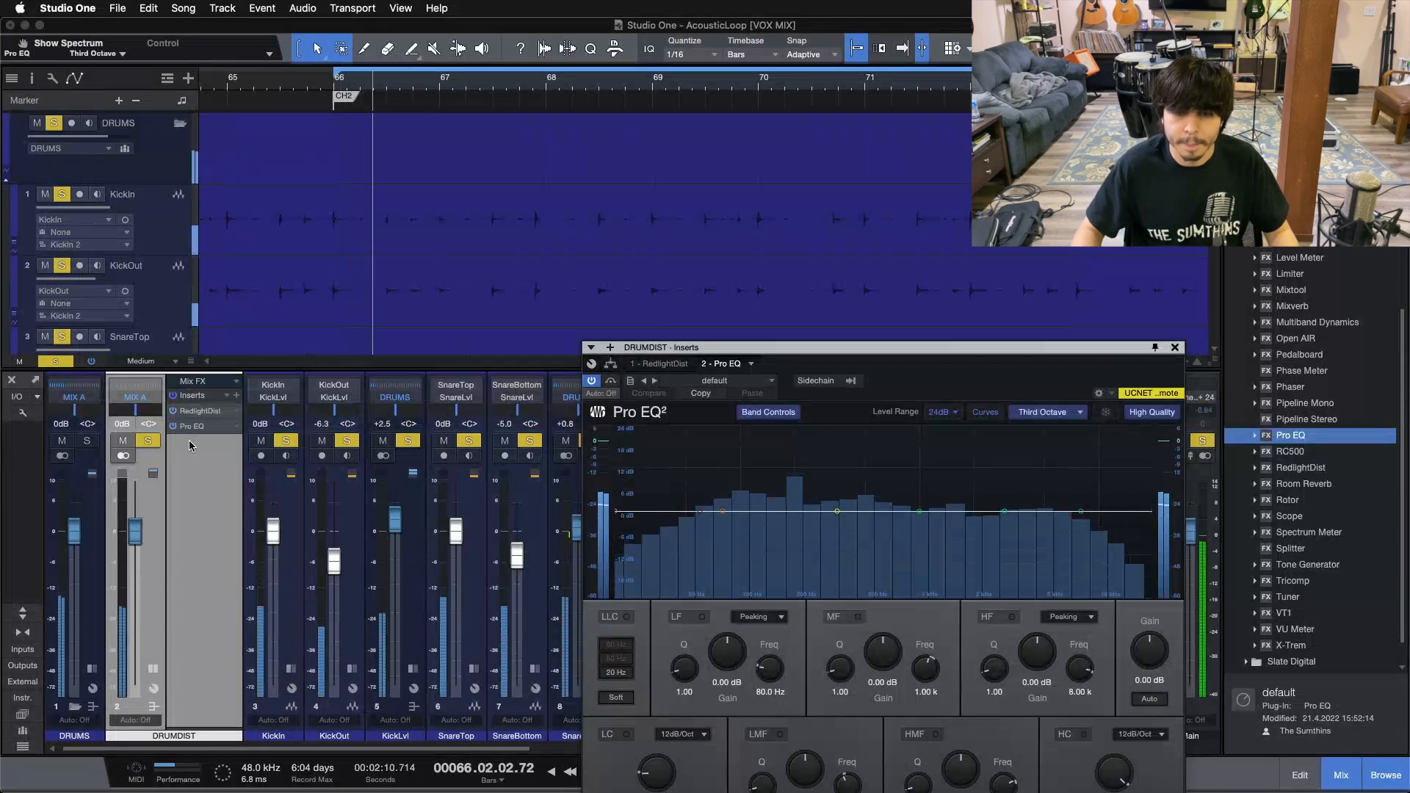
Step: Enable Pro EQ's low cut, reposition the plug-in window so all bands show, and tune the cutoff to about 148 Hz
{"action": "left_click_drag", "start_coordinate": [617, 512], "coordinate": [813, 512]}
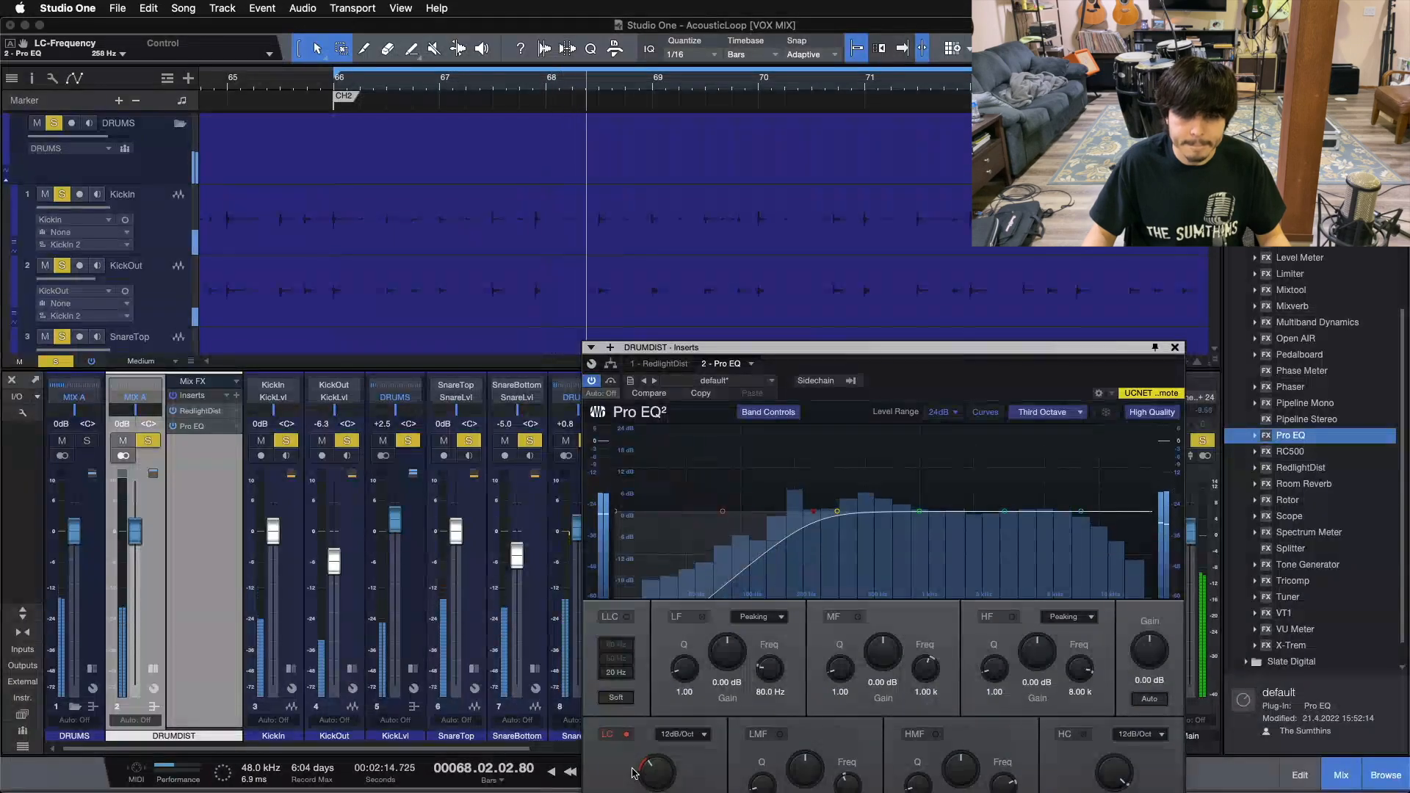
{"action": "left_click_drag", "start_coordinate": [924, 354], "coordinate": [856, 283]}
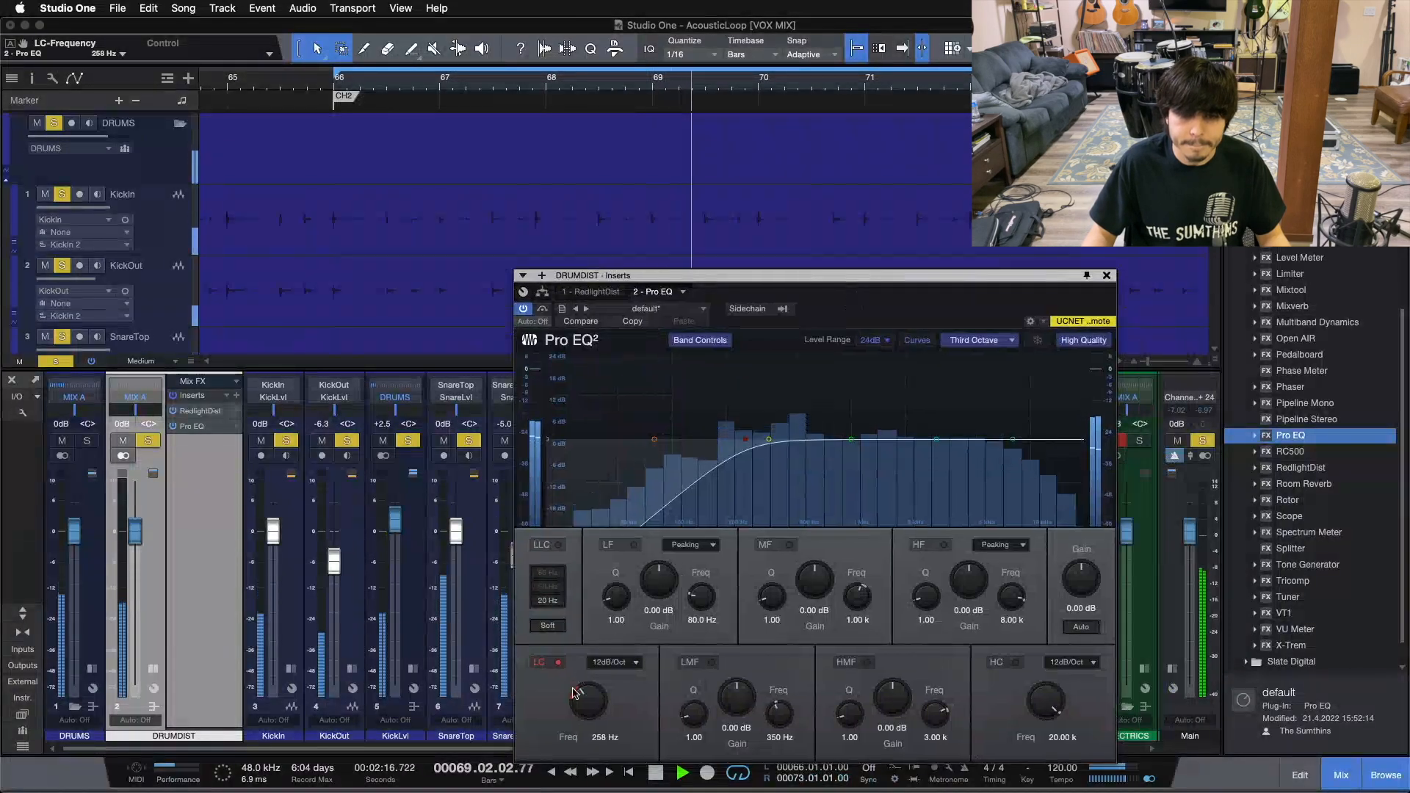
{"action": "scroll", "coordinate": [586, 698], "scroll_direction": "down", "scroll_amount": 10}
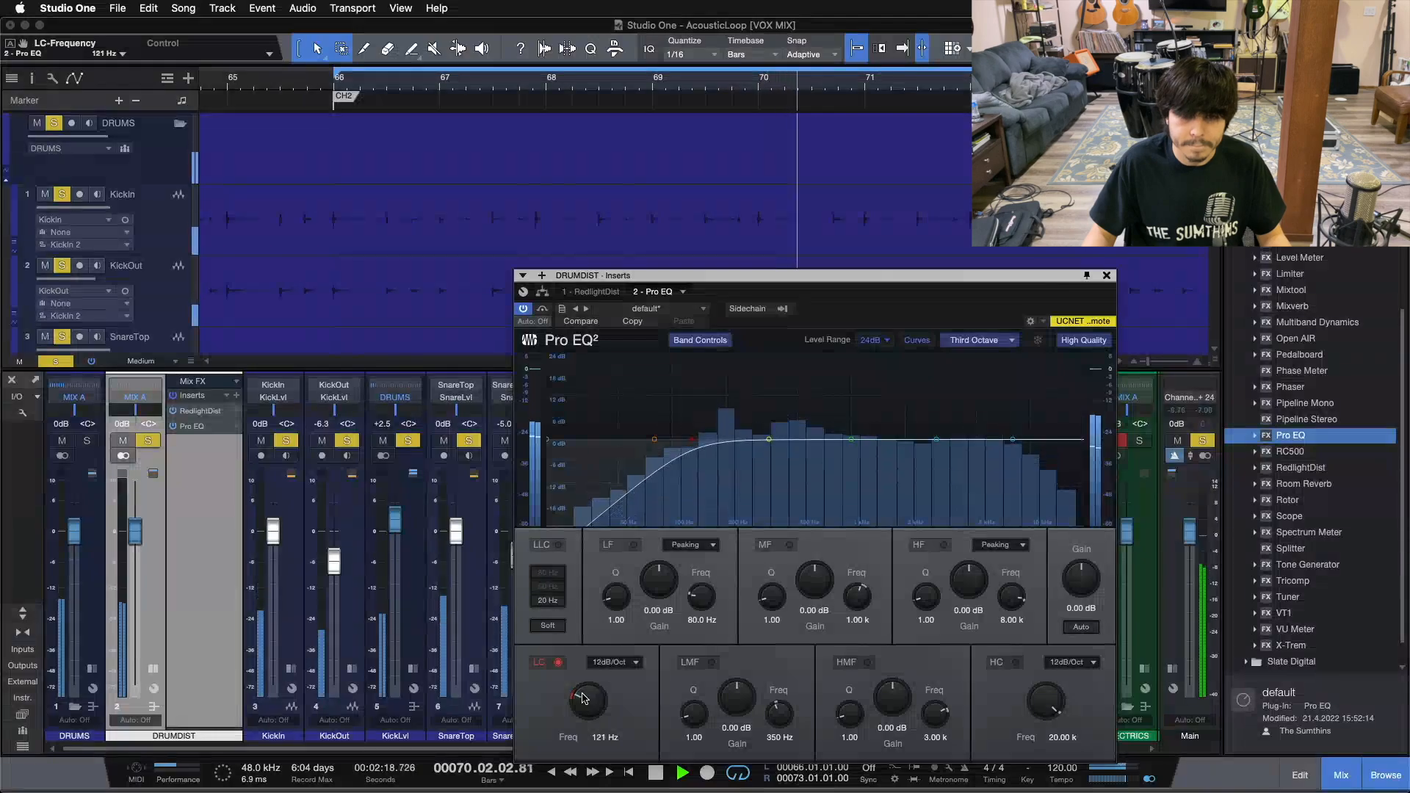
{"action": "scroll", "coordinate": [584, 699], "scroll_direction": "up", "scroll_amount": 1}
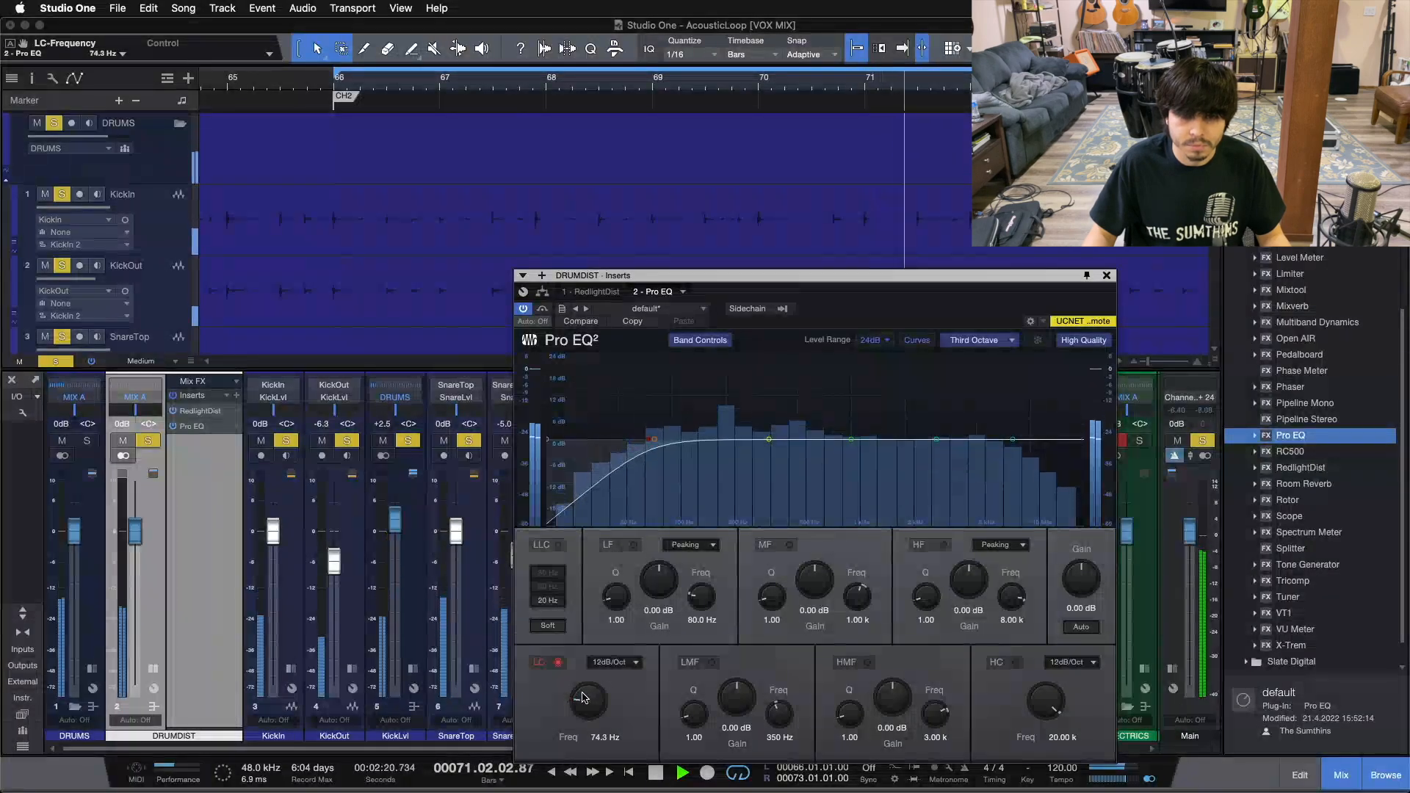
{"action": "scroll", "coordinate": [584, 698], "scroll_direction": "up", "scroll_amount": 8}
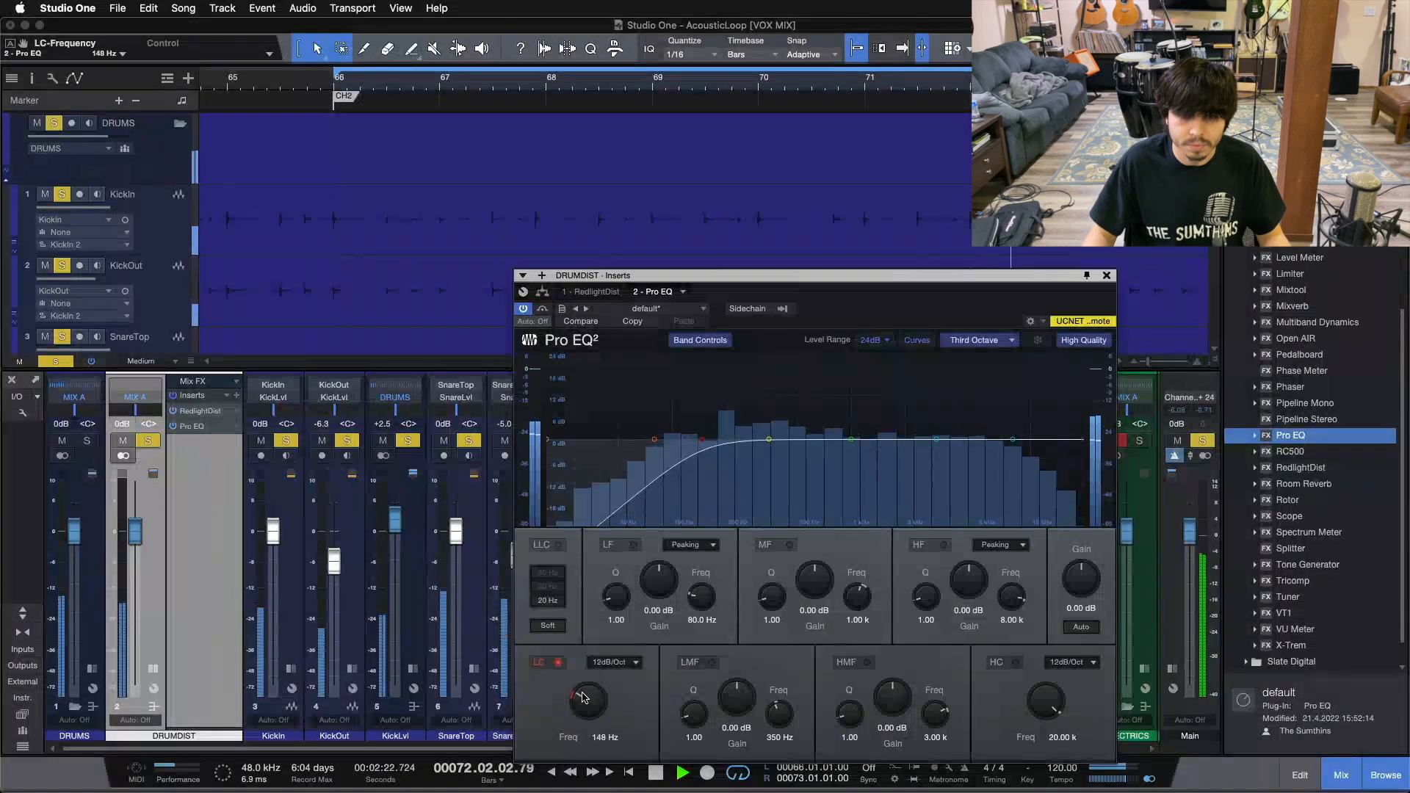
Step: Steepen the low cut's slope to 24dB/Oct and fine-tune its frequency to 138 Hz
{"action": "left_click", "coordinate": [613, 661]}
{"action": "left_click", "coordinate": [613, 712]}
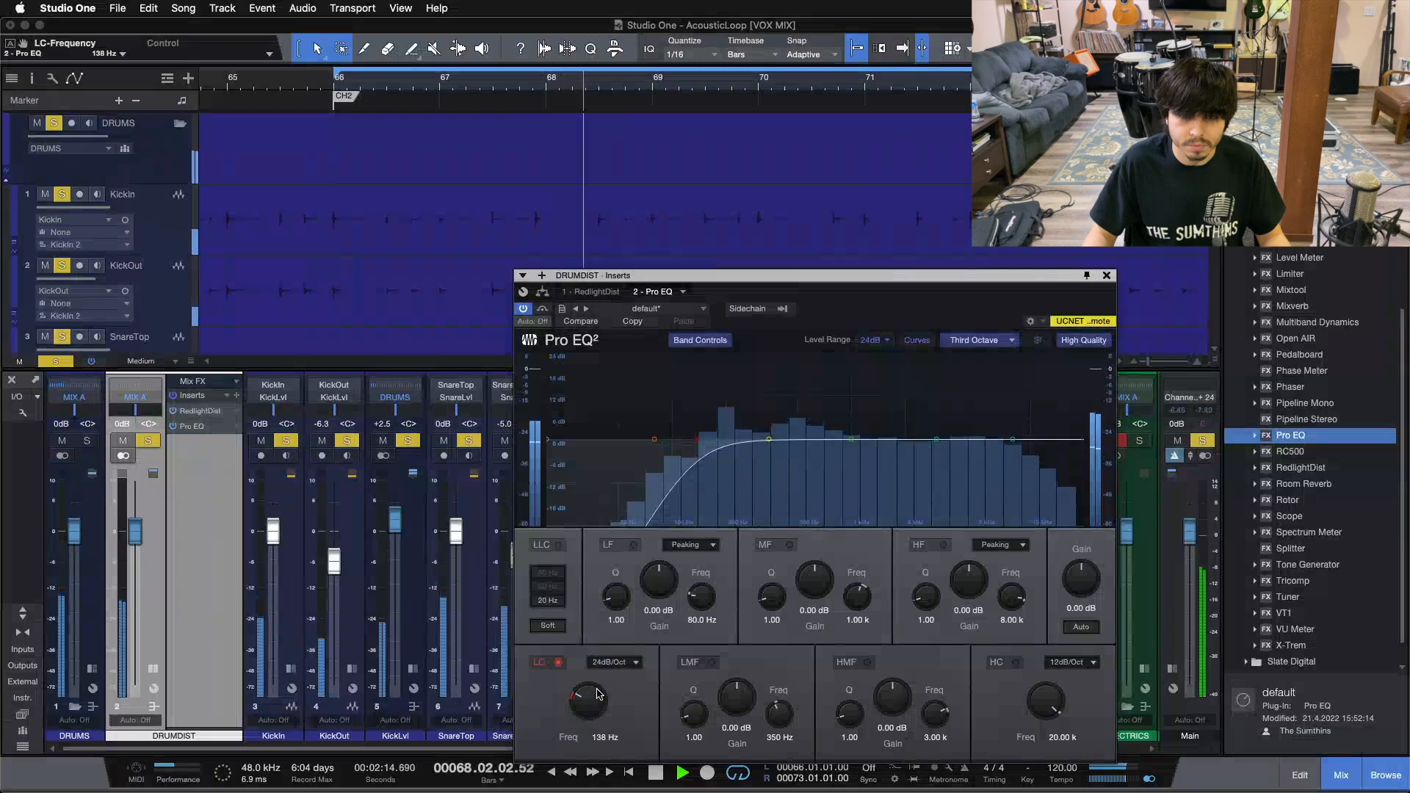
{"action": "scroll", "coordinate": [598, 694], "scroll_direction": "up", "scroll_amount": 3}
{"action": "scroll", "coordinate": [596, 695], "scroll_direction": "up", "scroll_amount": 1}
{"action": "scroll", "coordinate": [597, 696], "scroll_direction": "down", "scroll_amount": 6}
{"action": "scroll", "coordinate": [596, 696], "scroll_direction": "down", "scroll_amount": 1}
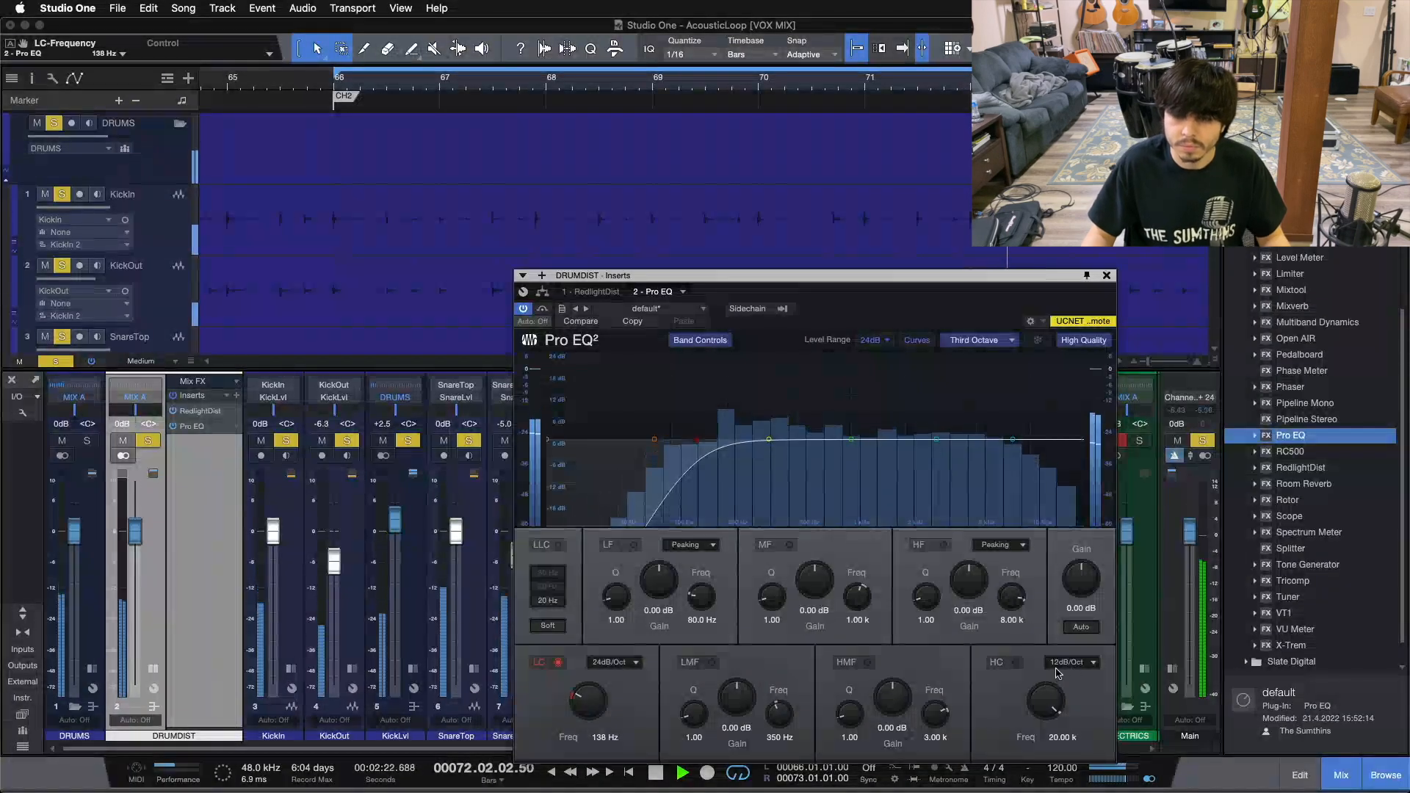
Step: Set Pro EQ's high cut to a 24dB/Oct slope and bring its cutoff down to 14.16 kHz during playback
{"action": "key", "text": "space"}
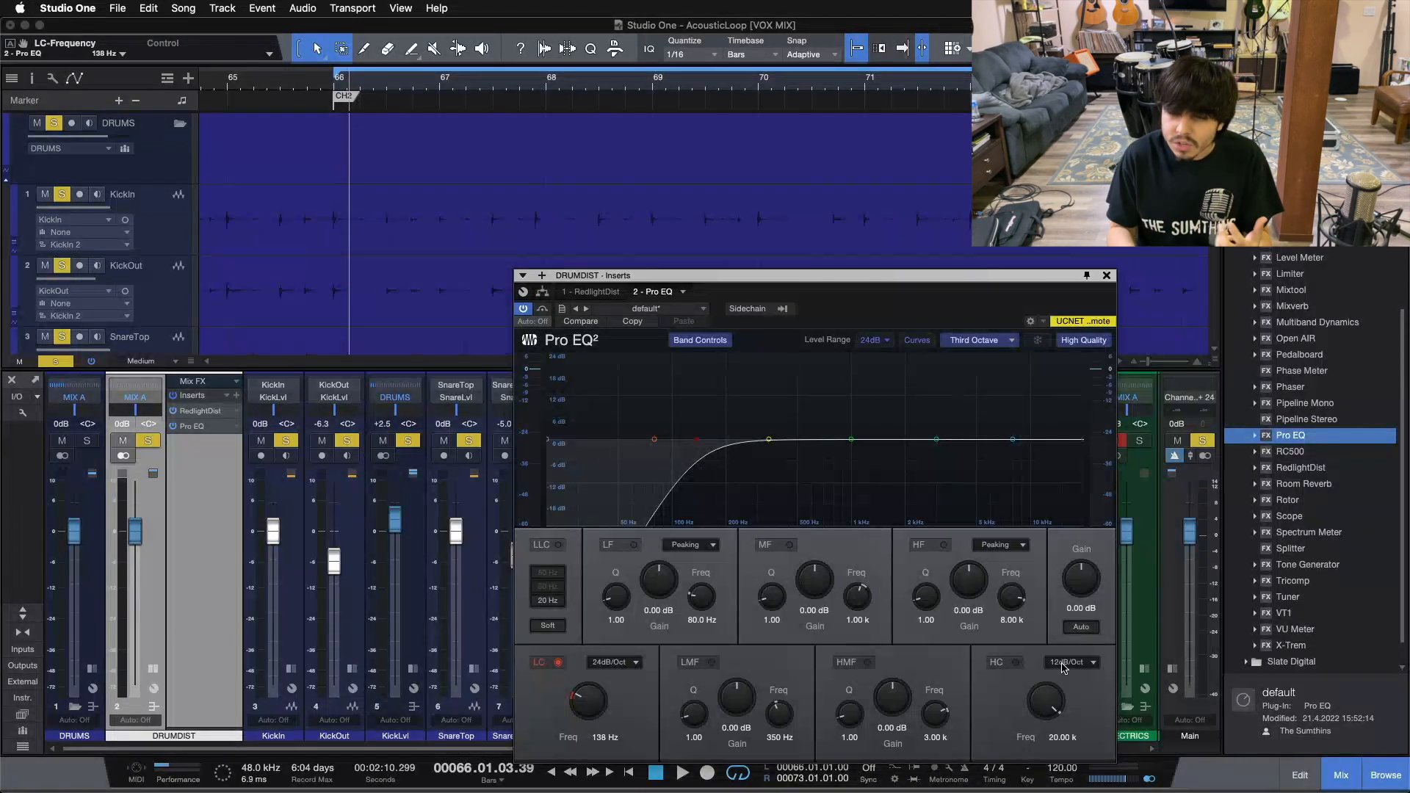
{"action": "key", "text": "space"}
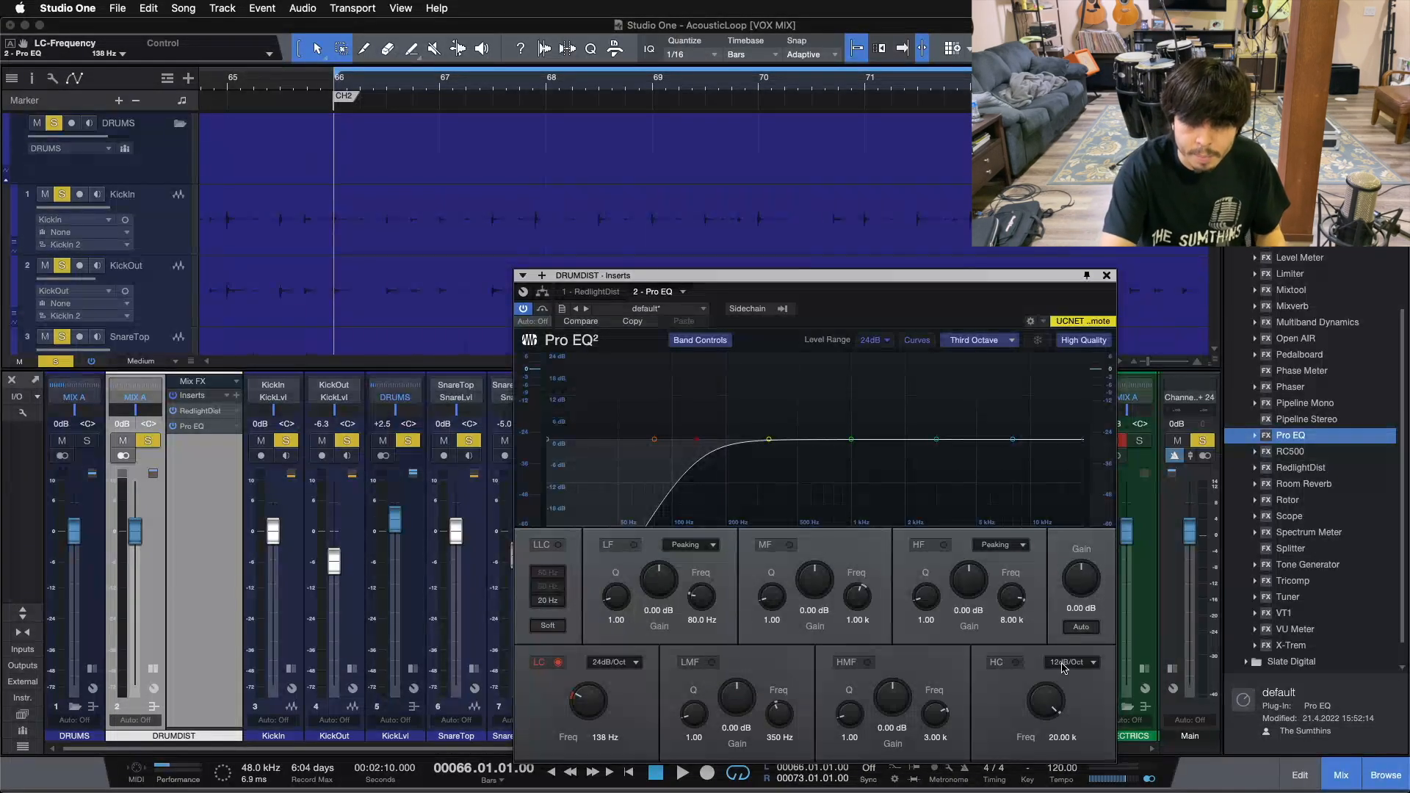
{"action": "key", "text": "space"}
{"action": "left_click", "coordinate": [1063, 663]}
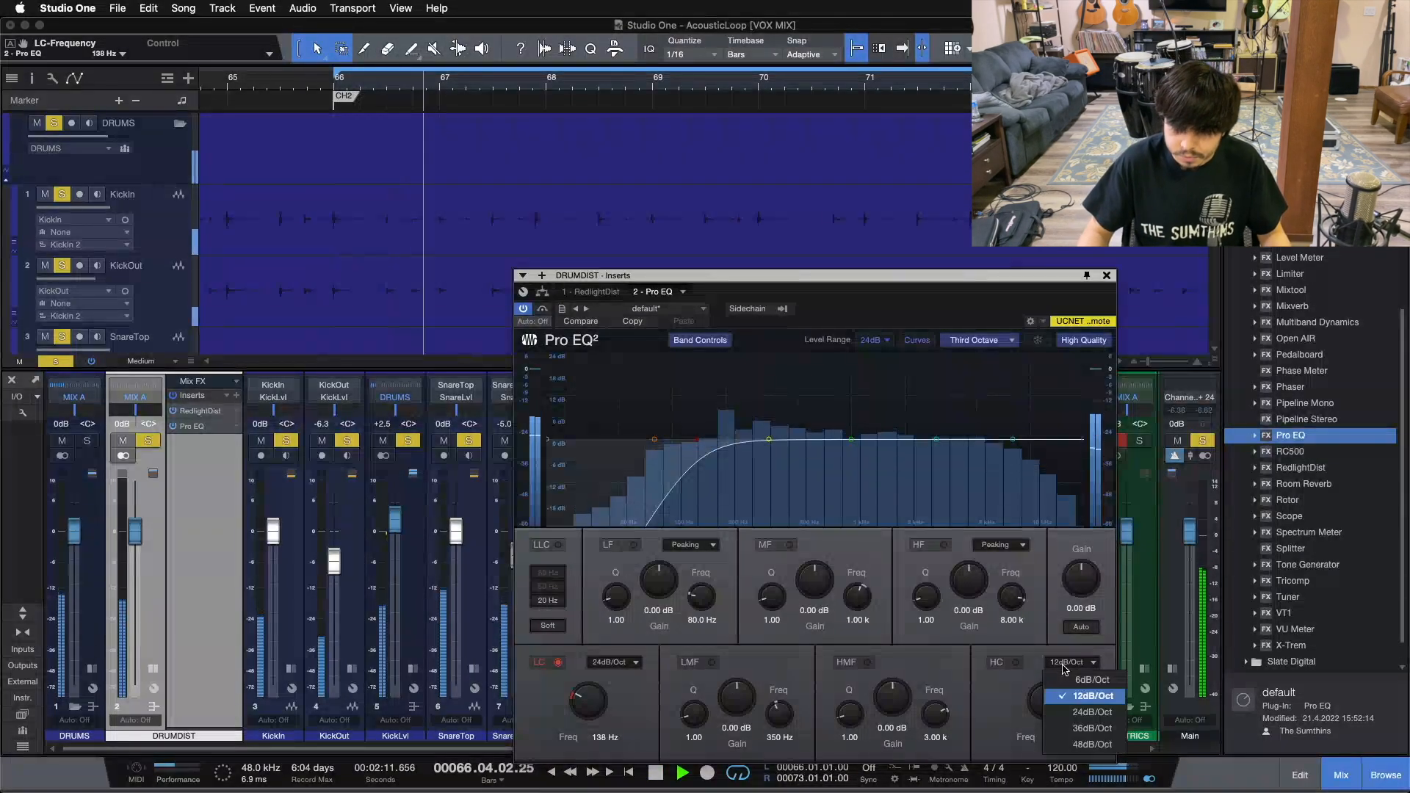
{"action": "left_click", "coordinate": [1059, 712]}
{"action": "left_click_drag", "start_coordinate": [1060, 716], "coordinate": [1051, 705]}
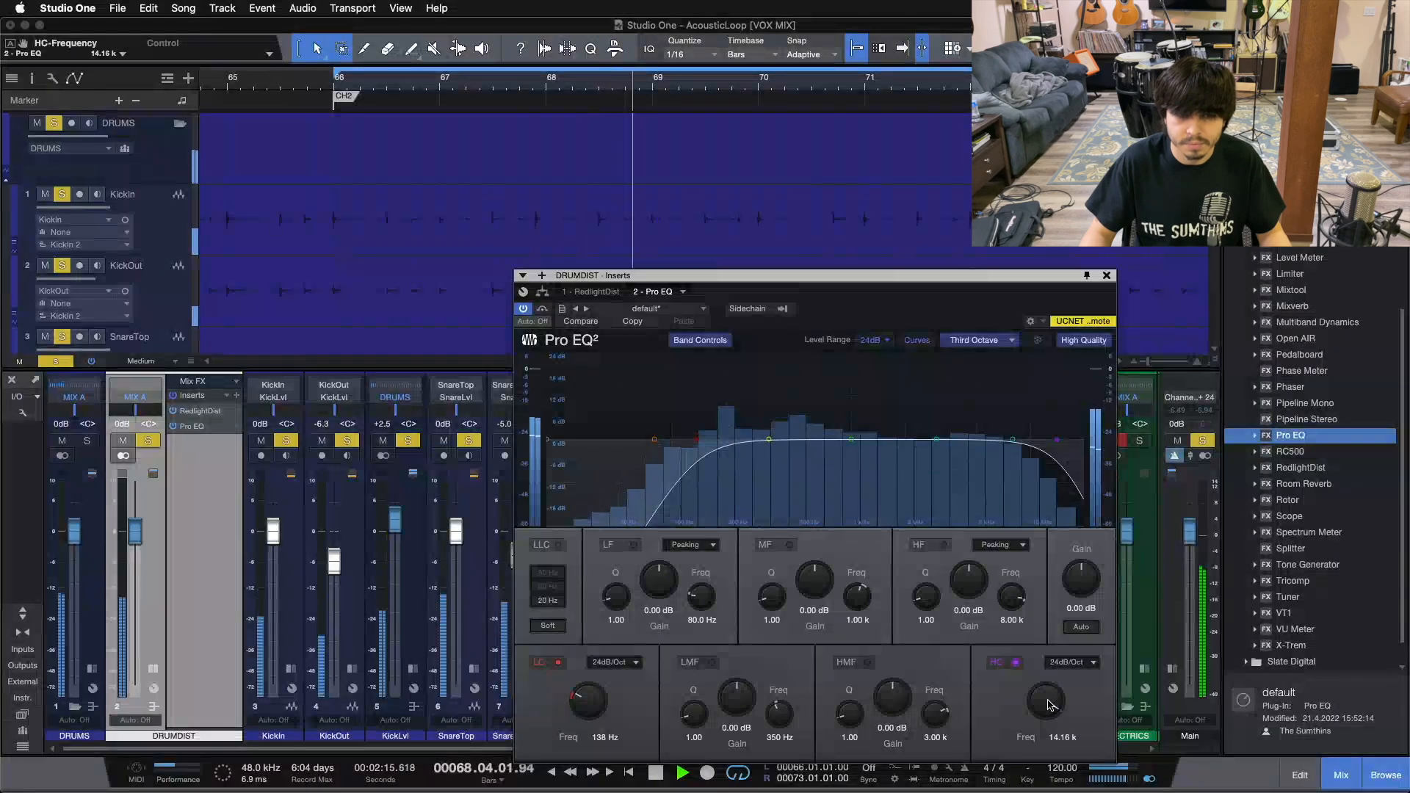
Step: Compare the drums with Pro EQ's high cut disabled and re-enabled, finishing with playback stopped at bar 66
{"action": "left_click", "coordinate": [1016, 663]}
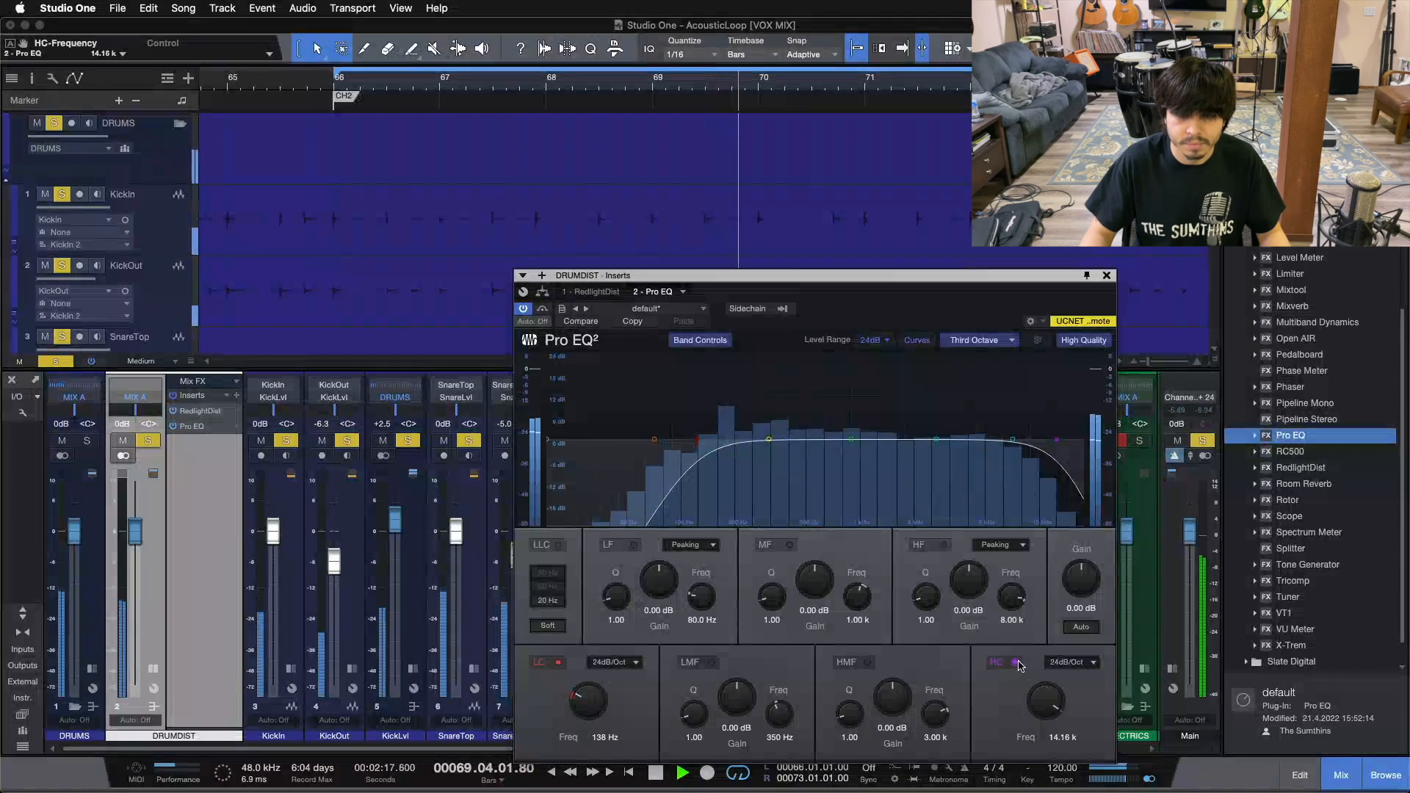
{"action": "left_click", "coordinate": [1016, 663]}
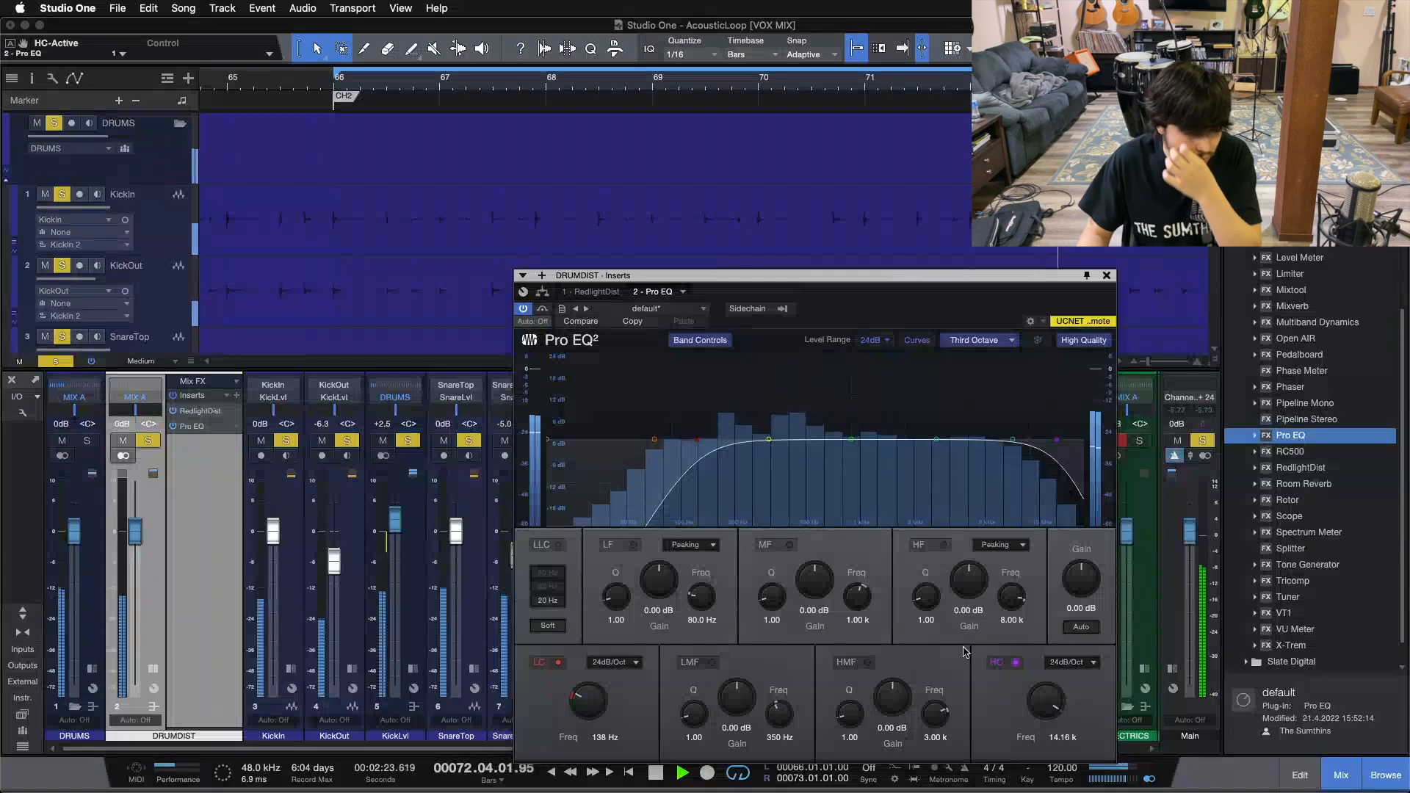
{"action": "key", "text": "space"}
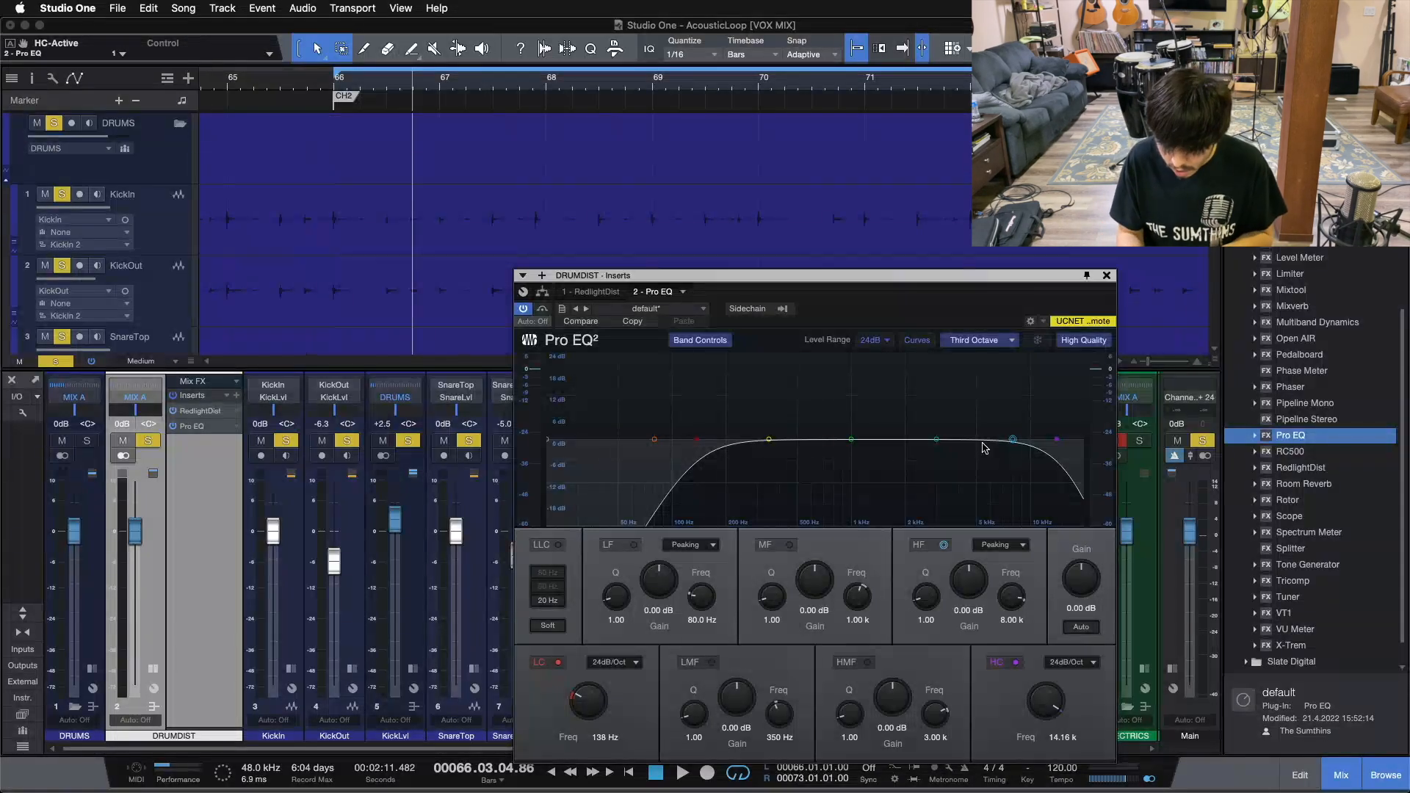
{"action": "key", "text": "space"}
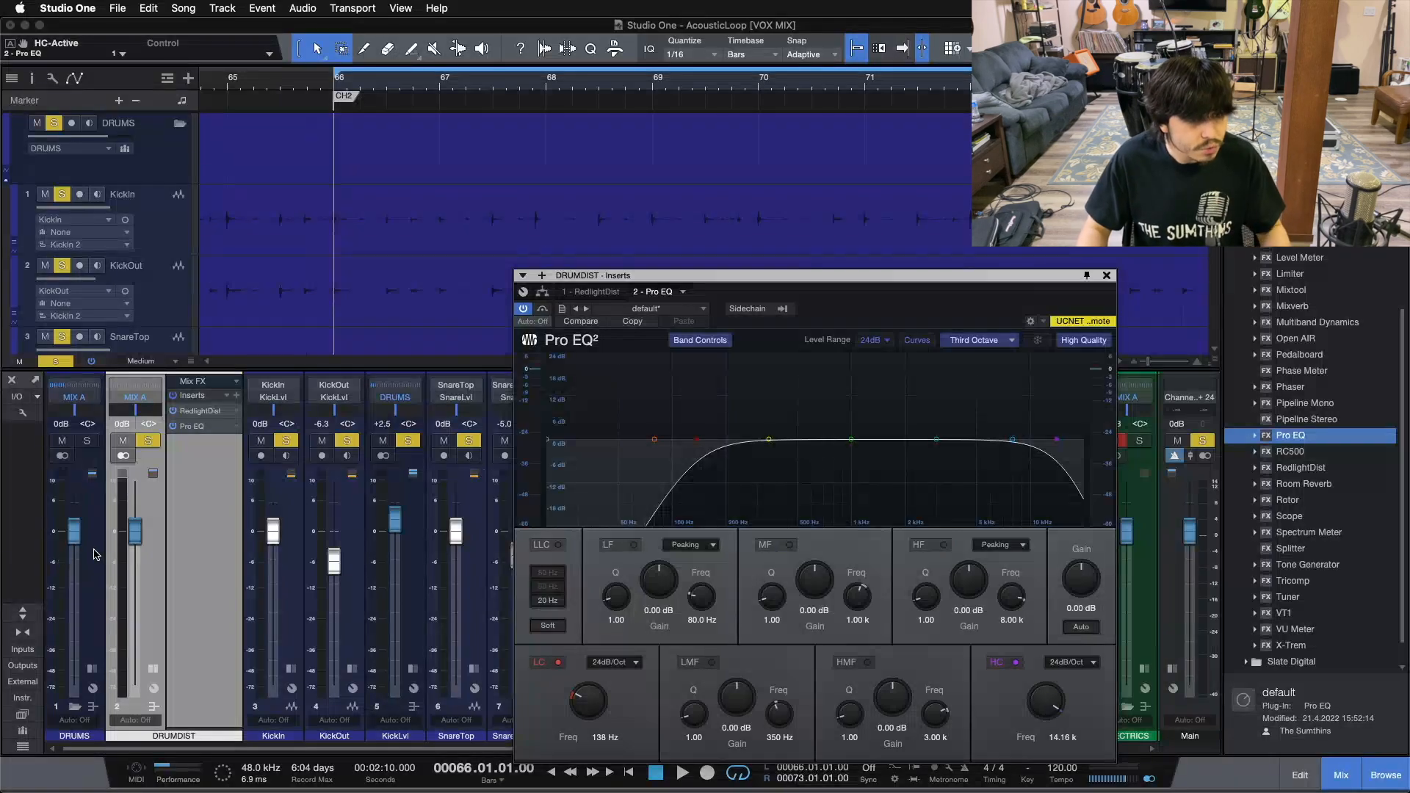
Step: Pull the DRUMDIST fader fully down and, with the plug-in window closed, solo only the DRUMS and DRUMDIST buses
{"action": "left_click_drag", "start_coordinate": [134, 527], "coordinate": [134, 681]}
{"action": "key", "text": "shift+s"}
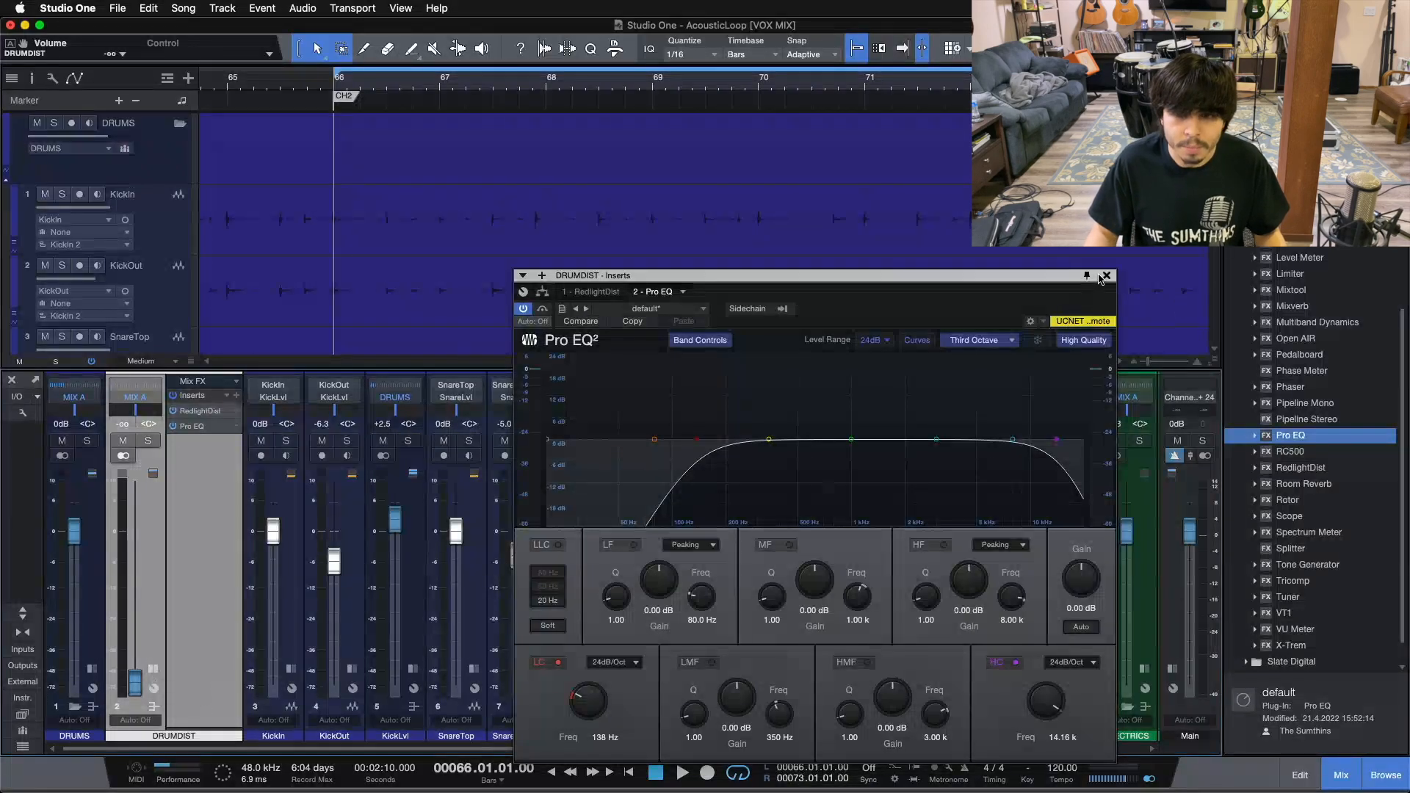
{"action": "key", "text": "Escape"}
{"action": "left_click", "coordinate": [86, 440]}
{"action": "left_click", "coordinate": [155, 439]}
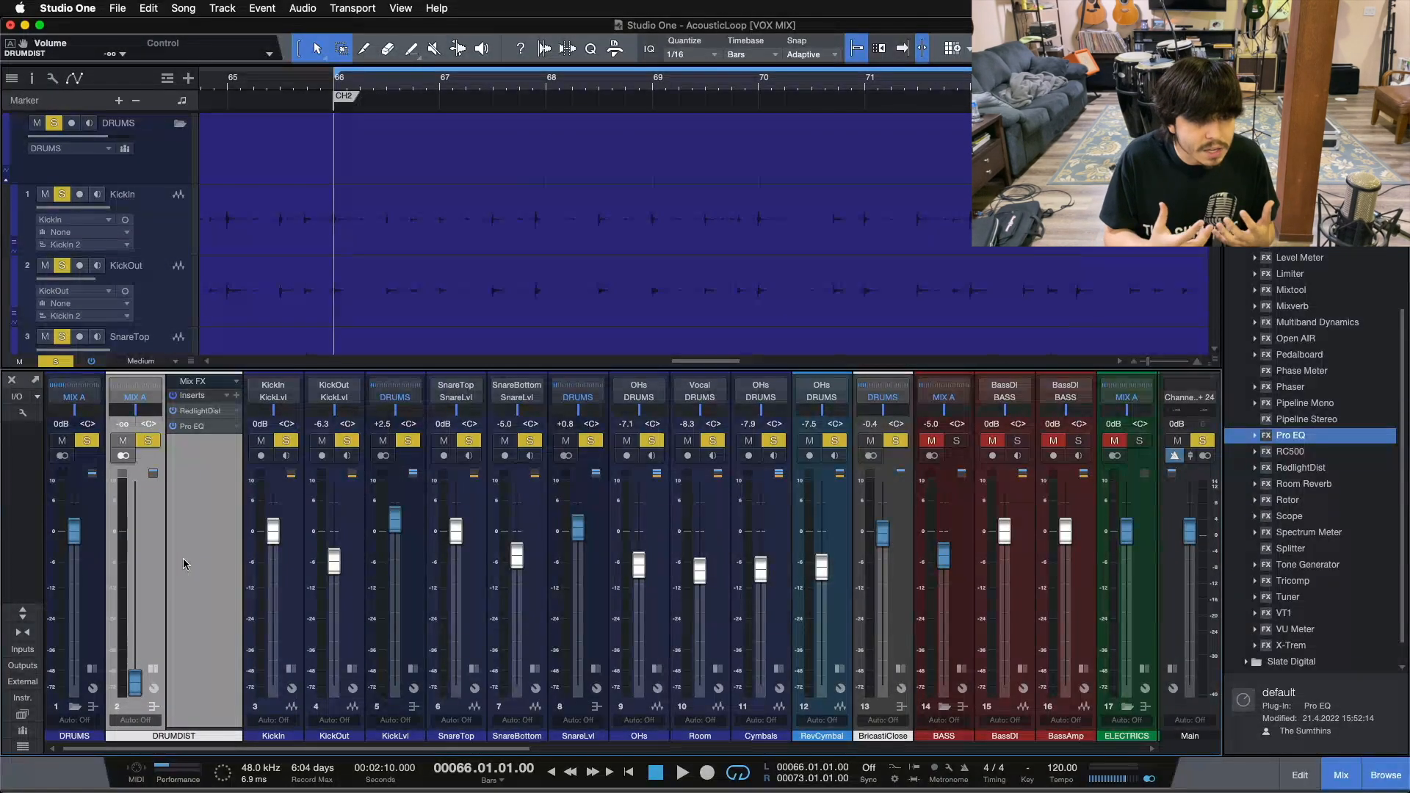
Step: Play from bar 66 and blend the DRUMDIST fader in to about -20.8 dB, toggling its solo to compare
{"action": "key", "text": "space"}
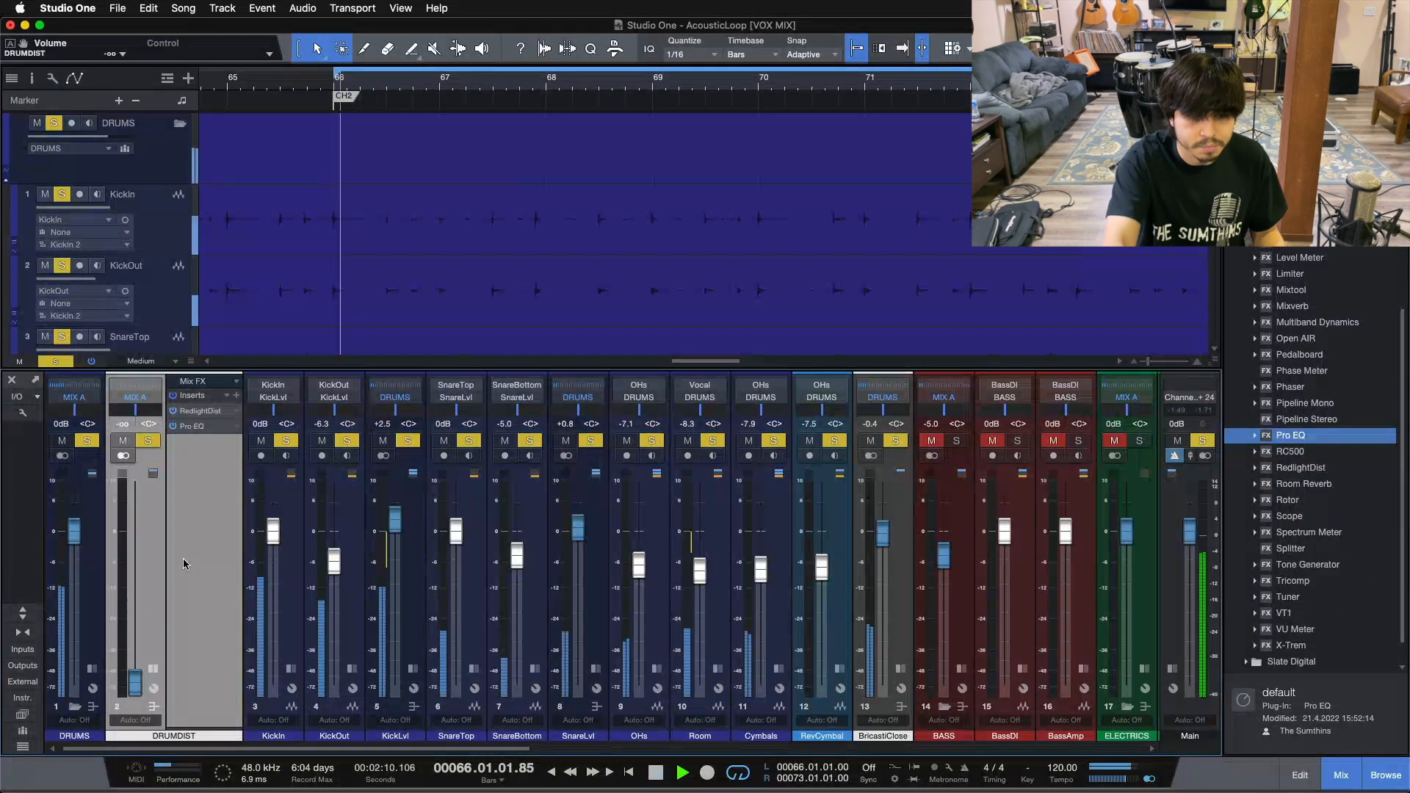
{"action": "left_click_drag", "start_coordinate": [138, 675], "coordinate": [136, 613]}
{"action": "scroll", "coordinate": [137, 610], "scroll_direction": "up", "scroll_amount": 8}
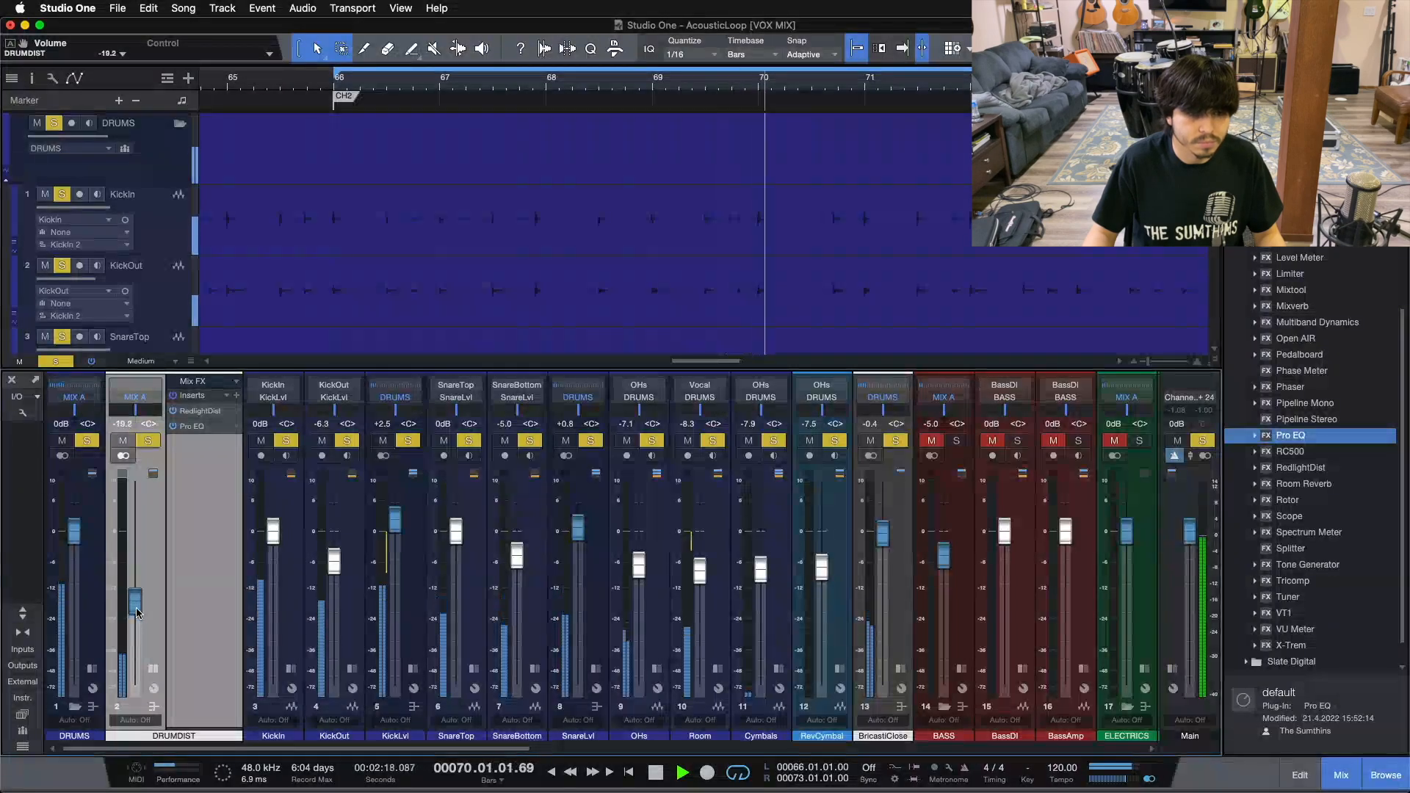
{"action": "scroll", "coordinate": [136, 614], "scroll_direction": "down", "scroll_amount": 1}
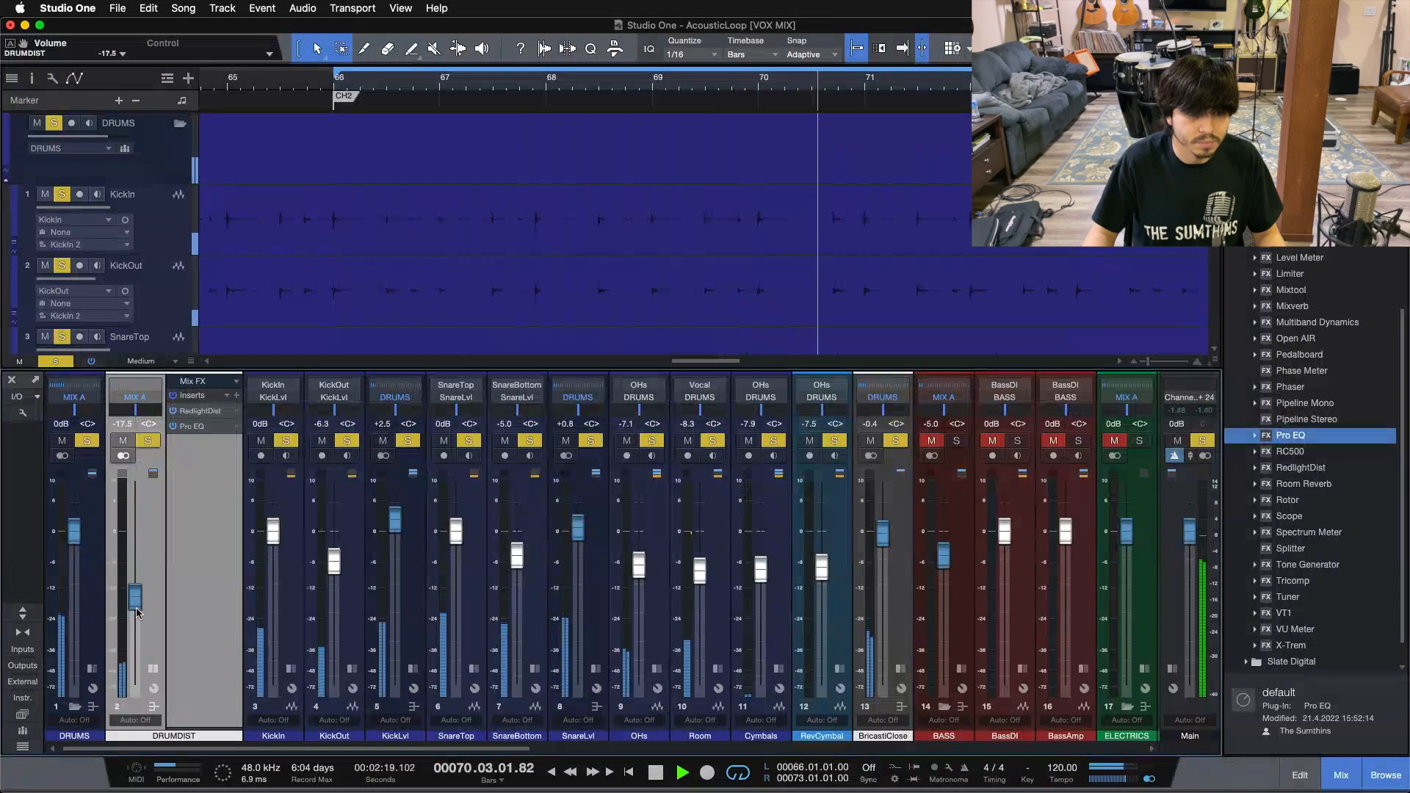
{"action": "left_click", "coordinate": [151, 440]}
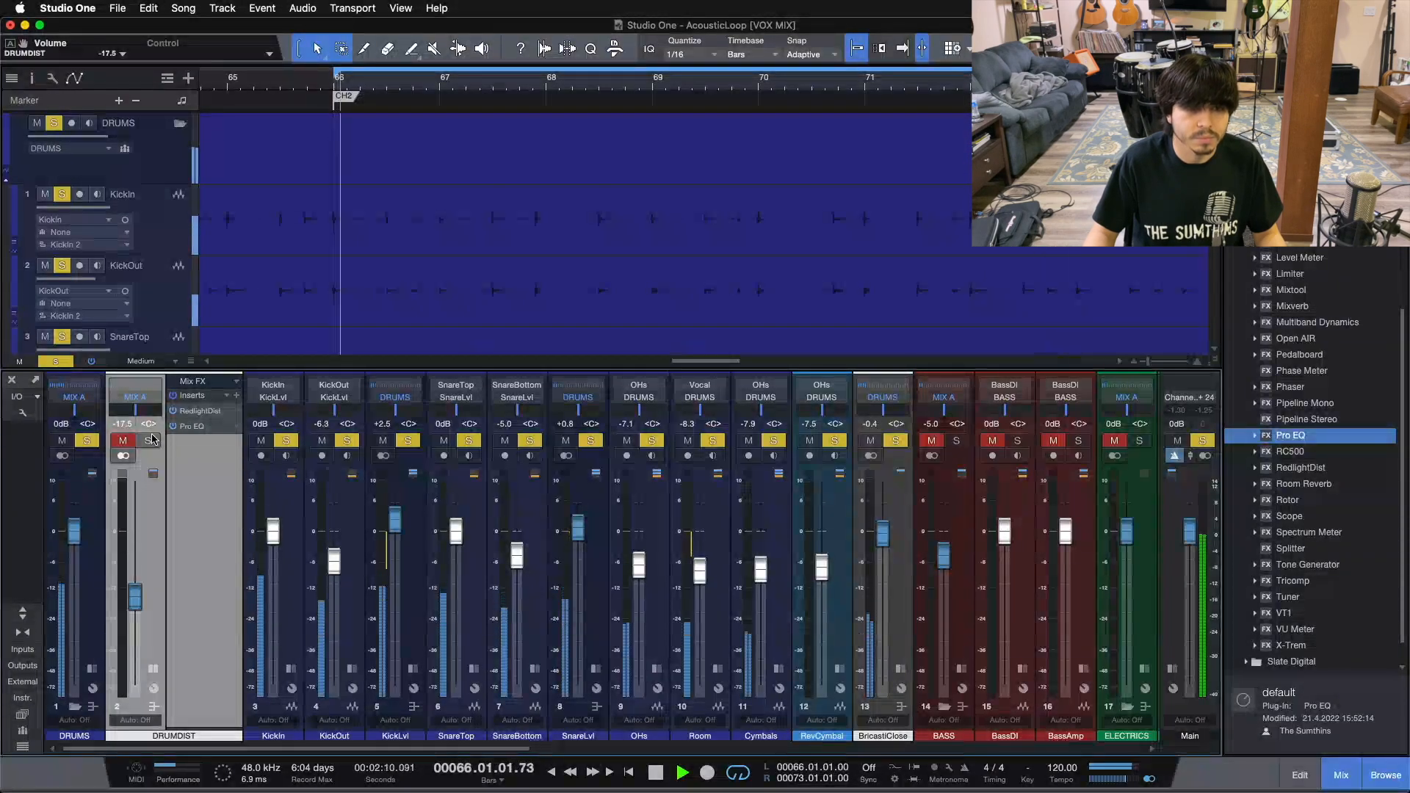
{"action": "left_click", "coordinate": [151, 440]}
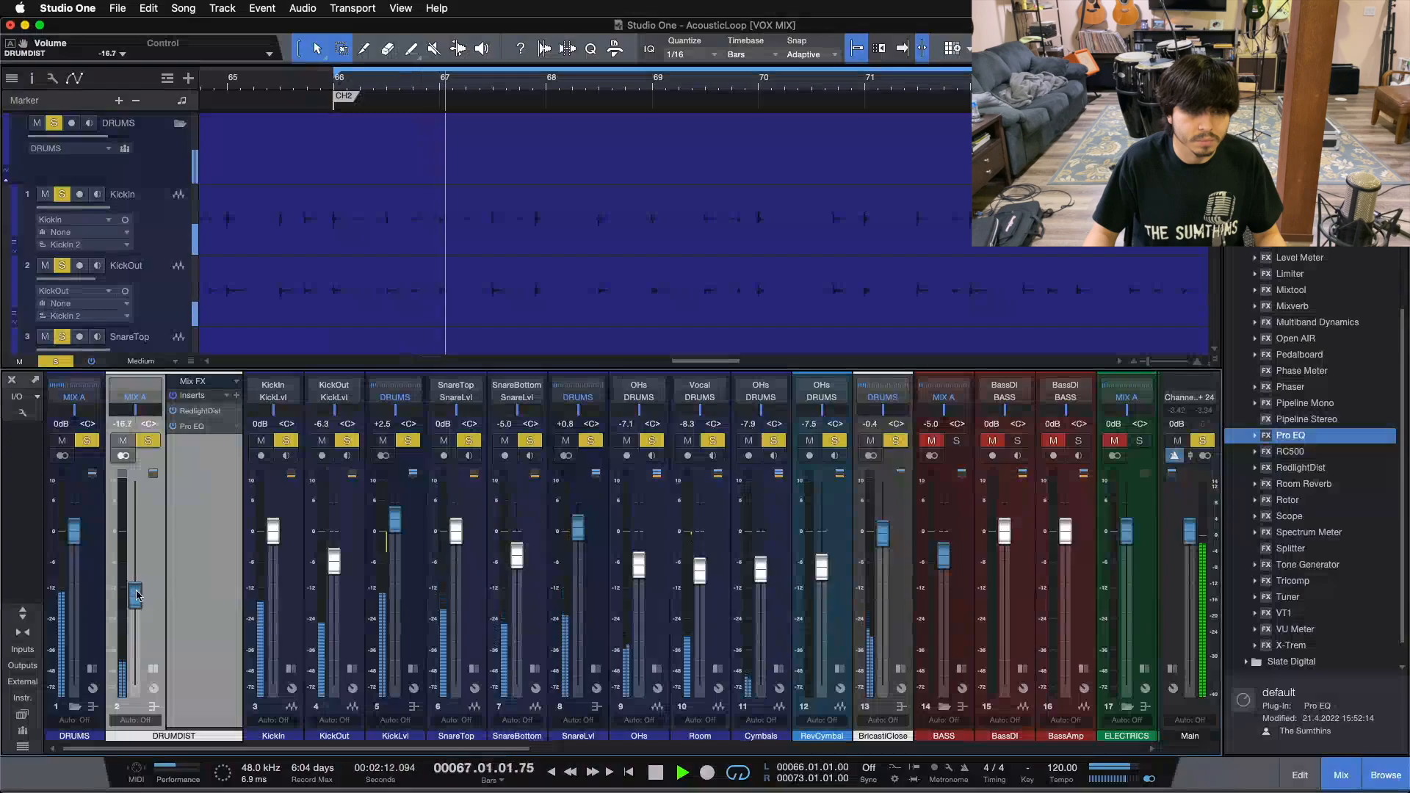
{"action": "scroll", "coordinate": [137, 596], "scroll_direction": "down", "scroll_amount": 1}
{"action": "scroll", "coordinate": [137, 596], "scroll_direction": "down", "scroll_amount": 3}
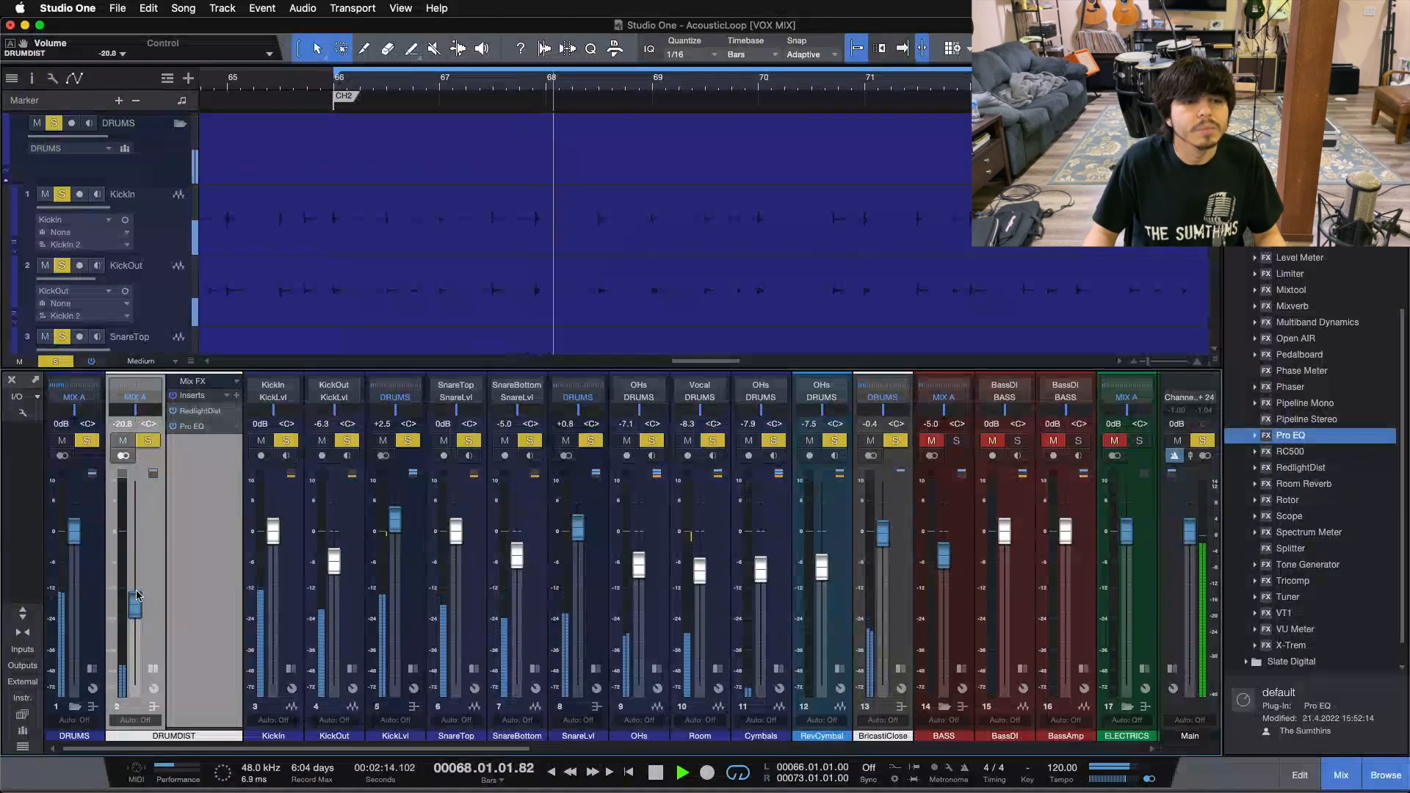
Step: Switch DRUMDIST's solo off and on repeatedly to hear the drums with and without the parallel distortion
{"action": "left_click", "coordinate": [148, 441]}
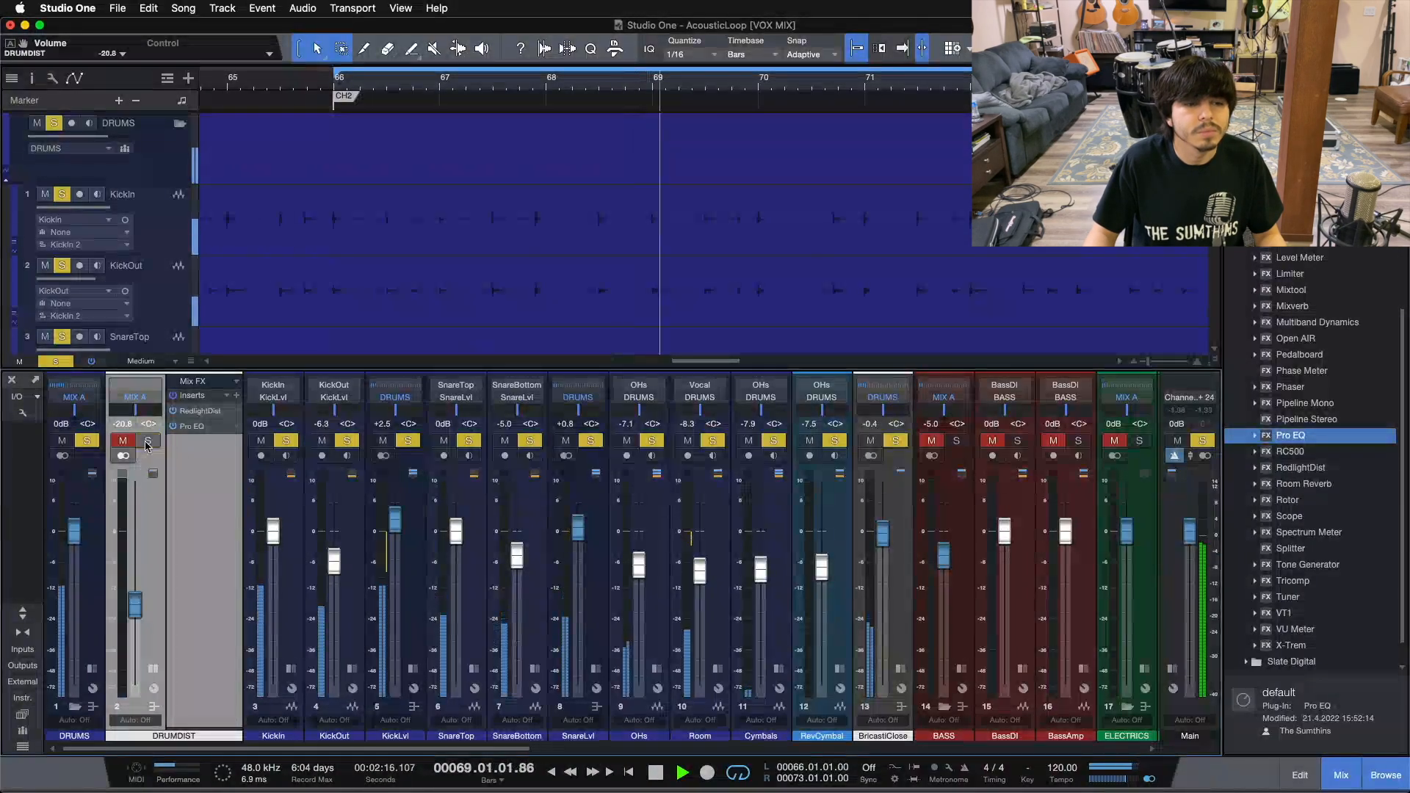
{"action": "left_click", "coordinate": [147, 442]}
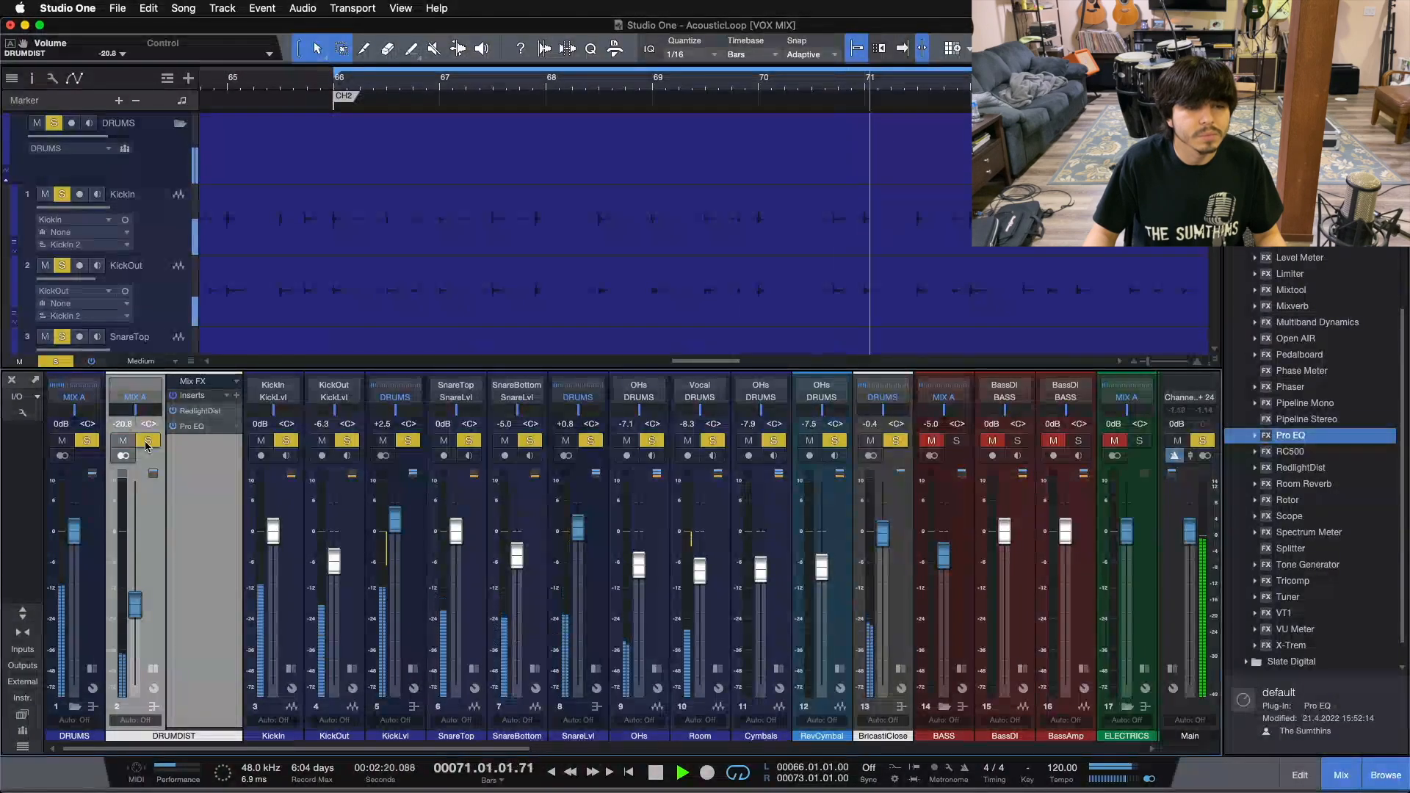
{"action": "left_click", "coordinate": [147, 441]}
{"action": "left_click", "coordinate": [147, 441]}
Step: Raise DRUMDIST to about +0.5 dB and try inverting its polarity through the temporarily shown channel input controls
{"action": "left_click_drag", "start_coordinate": [136, 605], "coordinate": [136, 534]}
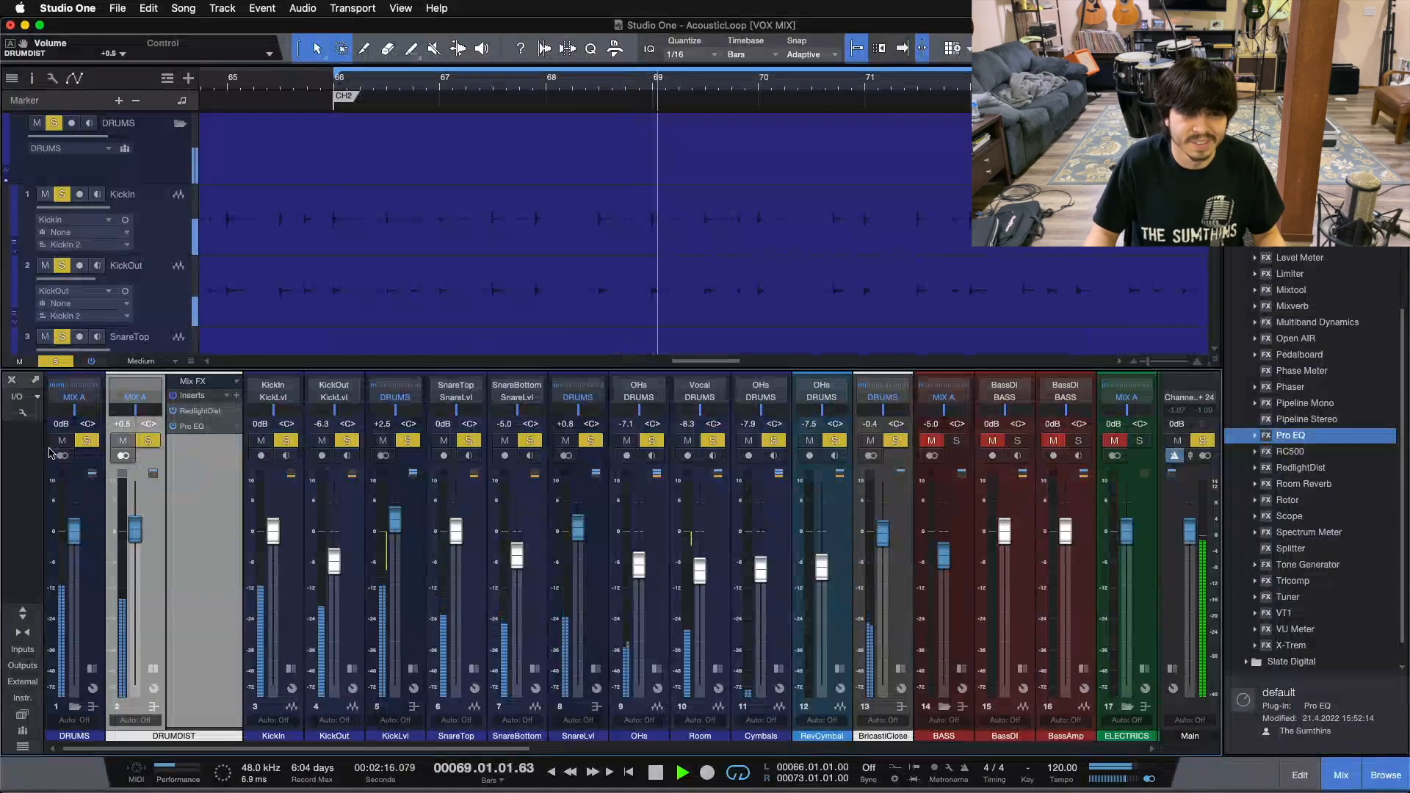
{"action": "left_click", "coordinate": [22, 413]}
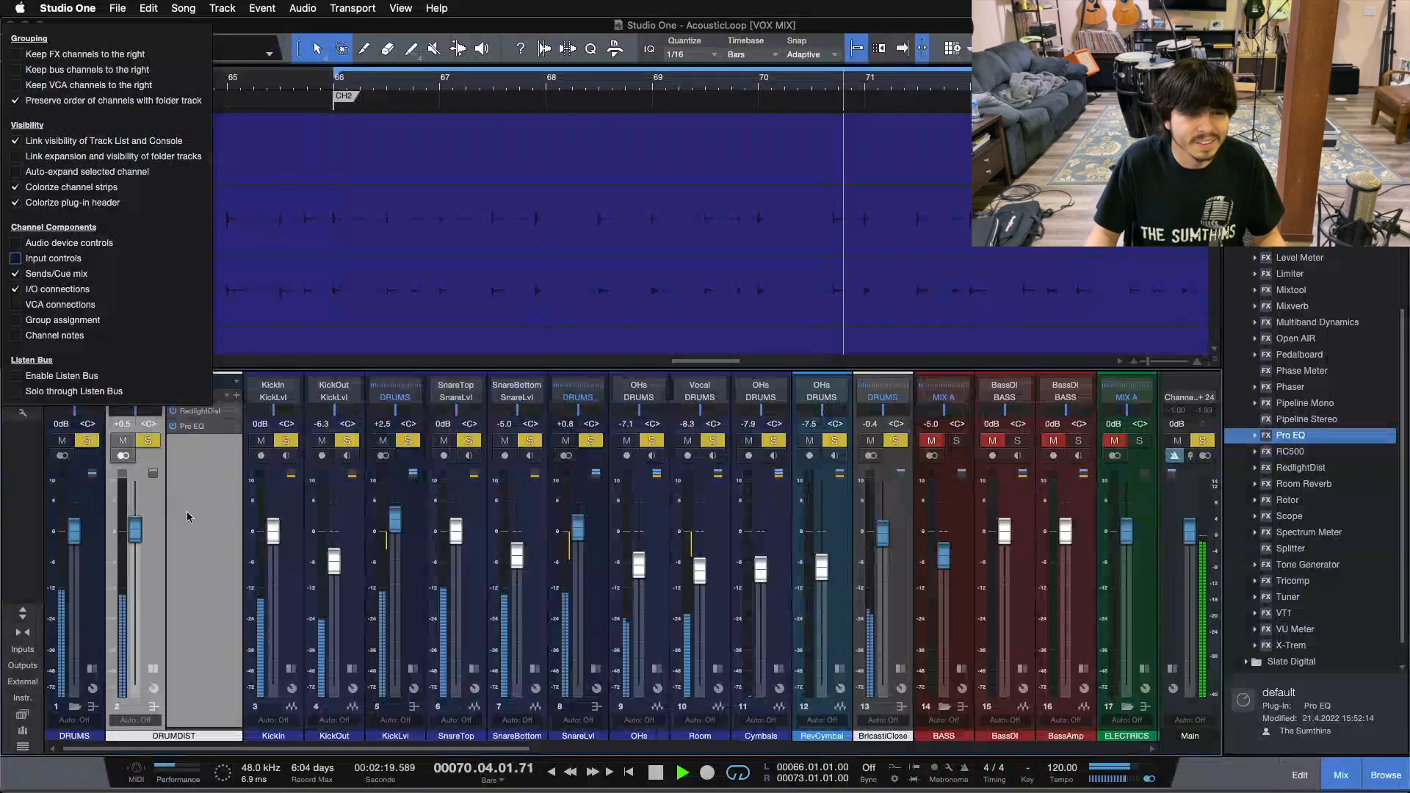
{"action": "left_click", "coordinate": [22, 257]}
{"action": "left_click", "coordinate": [148, 401]}
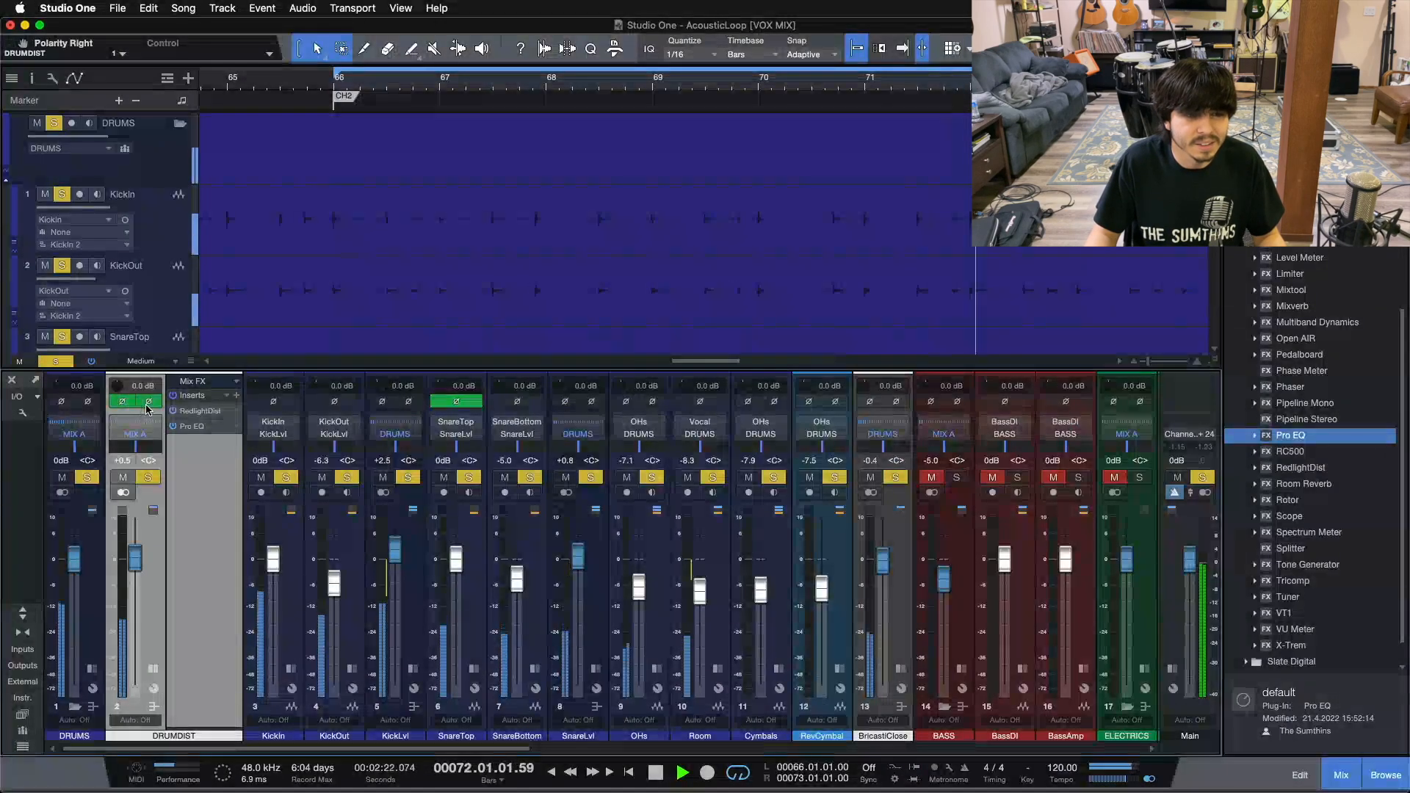
{"action": "left_click", "coordinate": [23, 413]}
{"action": "left_click", "coordinate": [16, 258]}
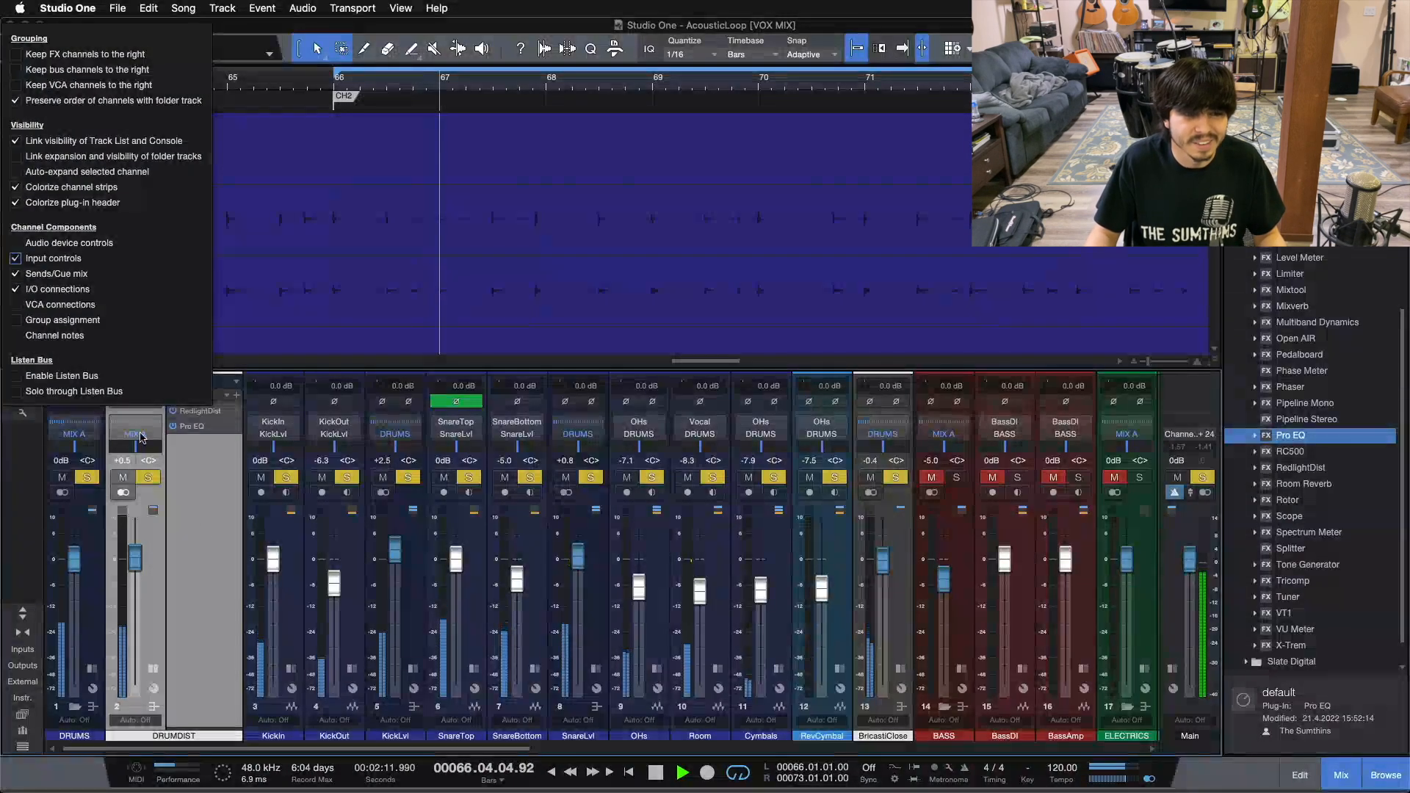
{"action": "left_click", "coordinate": [203, 523]}
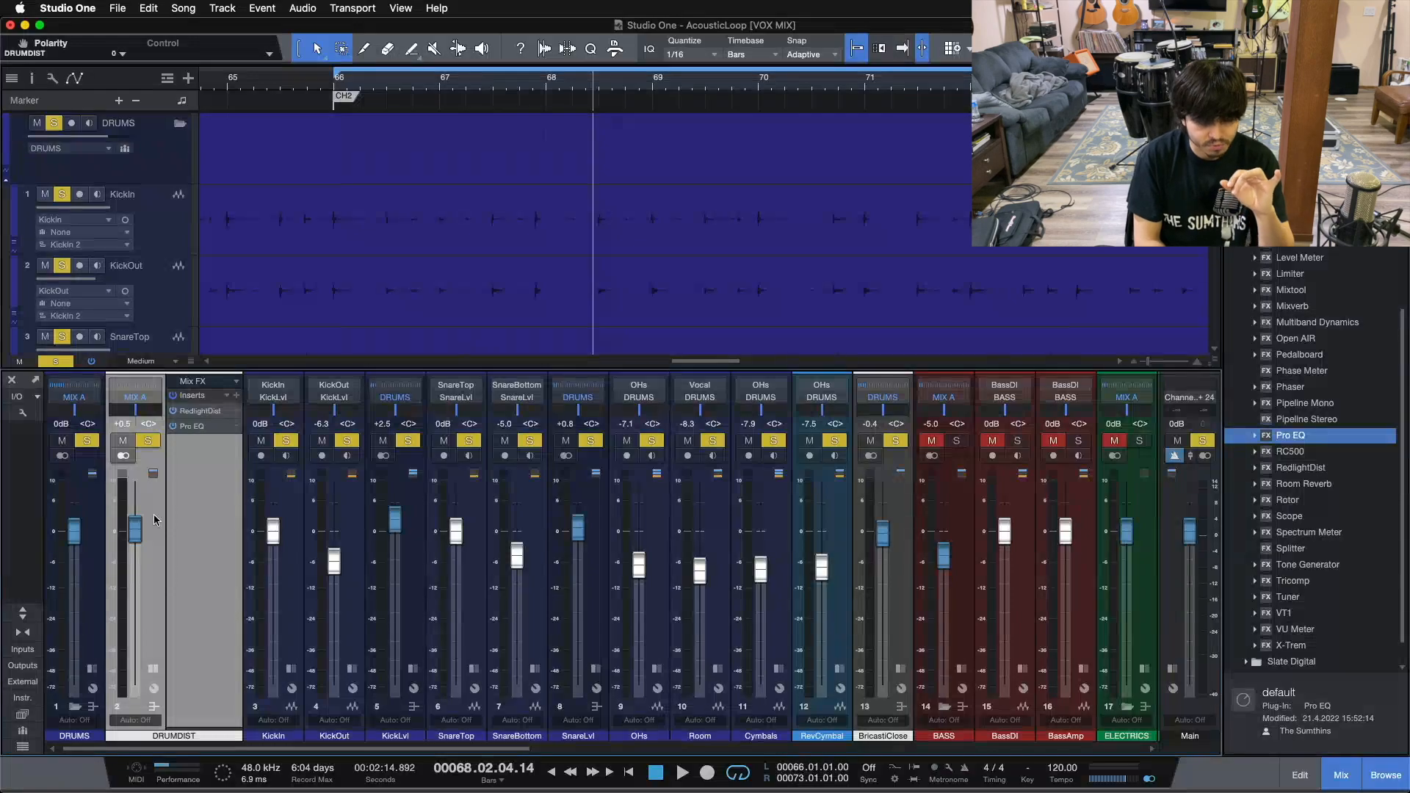
Step: Play from bar 66 and gradually lower the DRUMDIST fader to -20.0 dB under the main drums
{"action": "left_click_drag", "start_coordinate": [132, 527], "coordinate": [142, 582]}
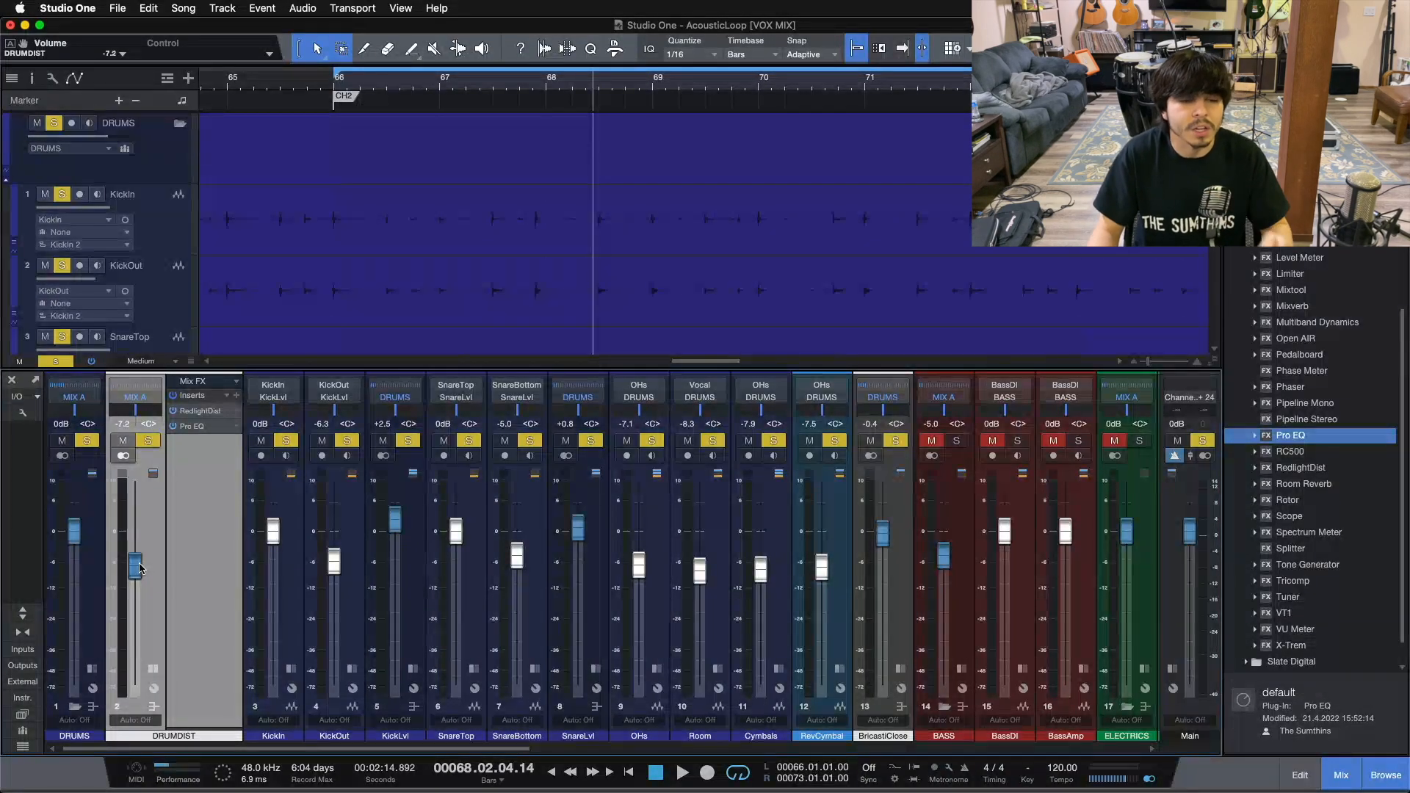
{"action": "mouse_move", "coordinate": [139, 568]}
{"action": "left_mouse_down"}
{"action": "mouse_move", "coordinate": [136, 602]}
{"action": "mouse_move", "coordinate": [136, 514]}
{"action": "mouse_move", "coordinate": [137, 580]}
{"action": "mouse_move", "coordinate": [137, 564]}
{"action": "left_mouse_up"}
{"action": "key", "text": "space"}
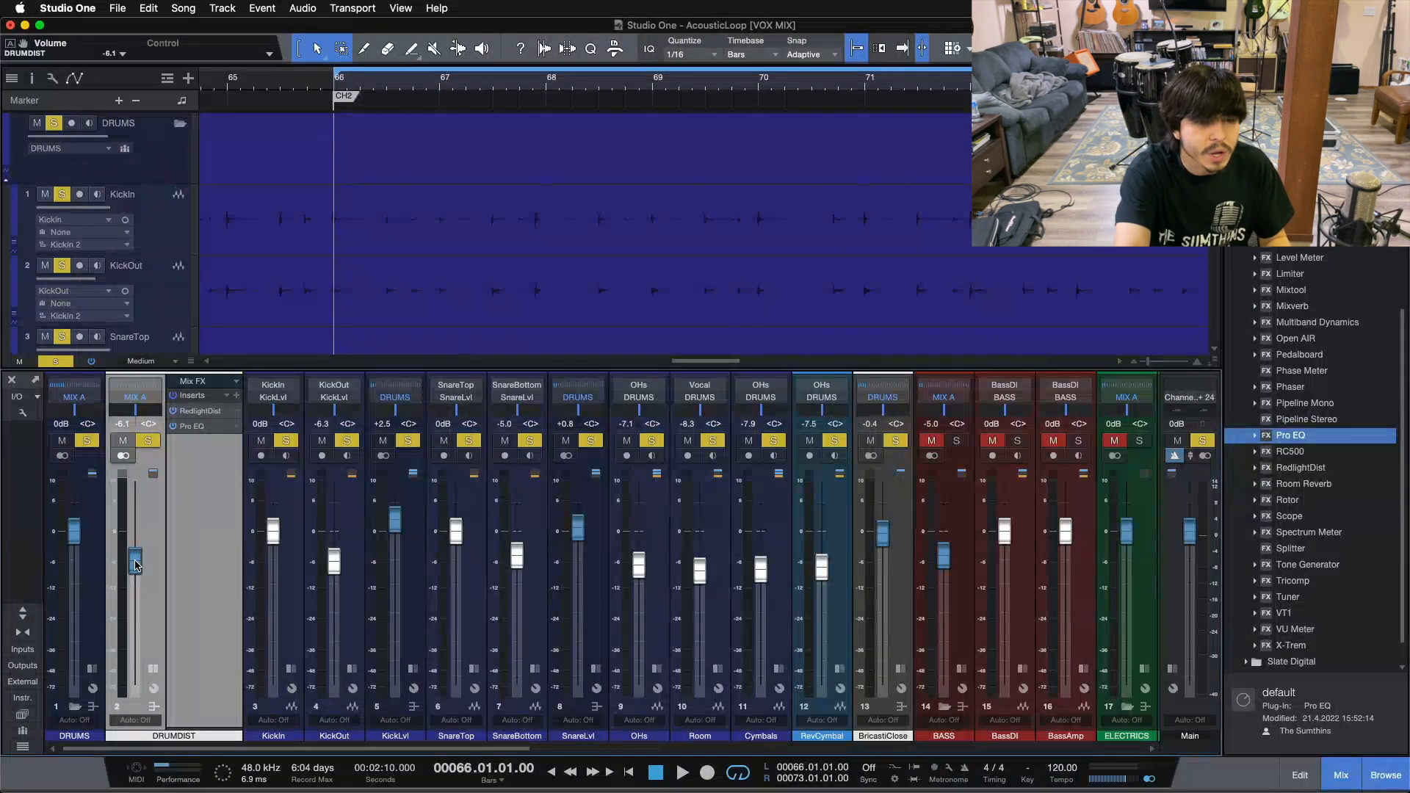
{"action": "key", "text": "space"}
{"action": "scroll", "coordinate": [135, 564], "scroll_direction": "down", "scroll_amount": 3}
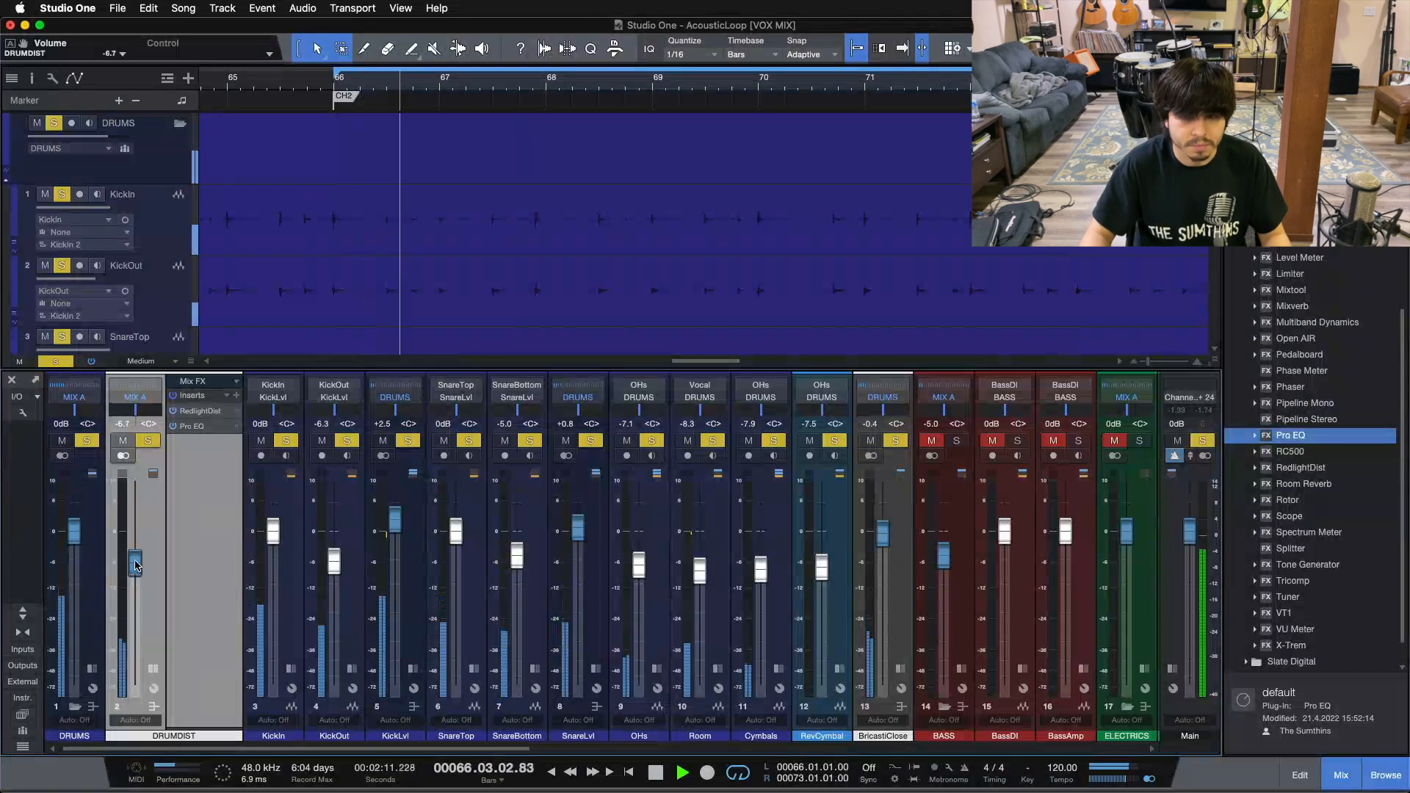
{"action": "scroll", "coordinate": [135, 564], "scroll_direction": "down", "scroll_amount": 6}
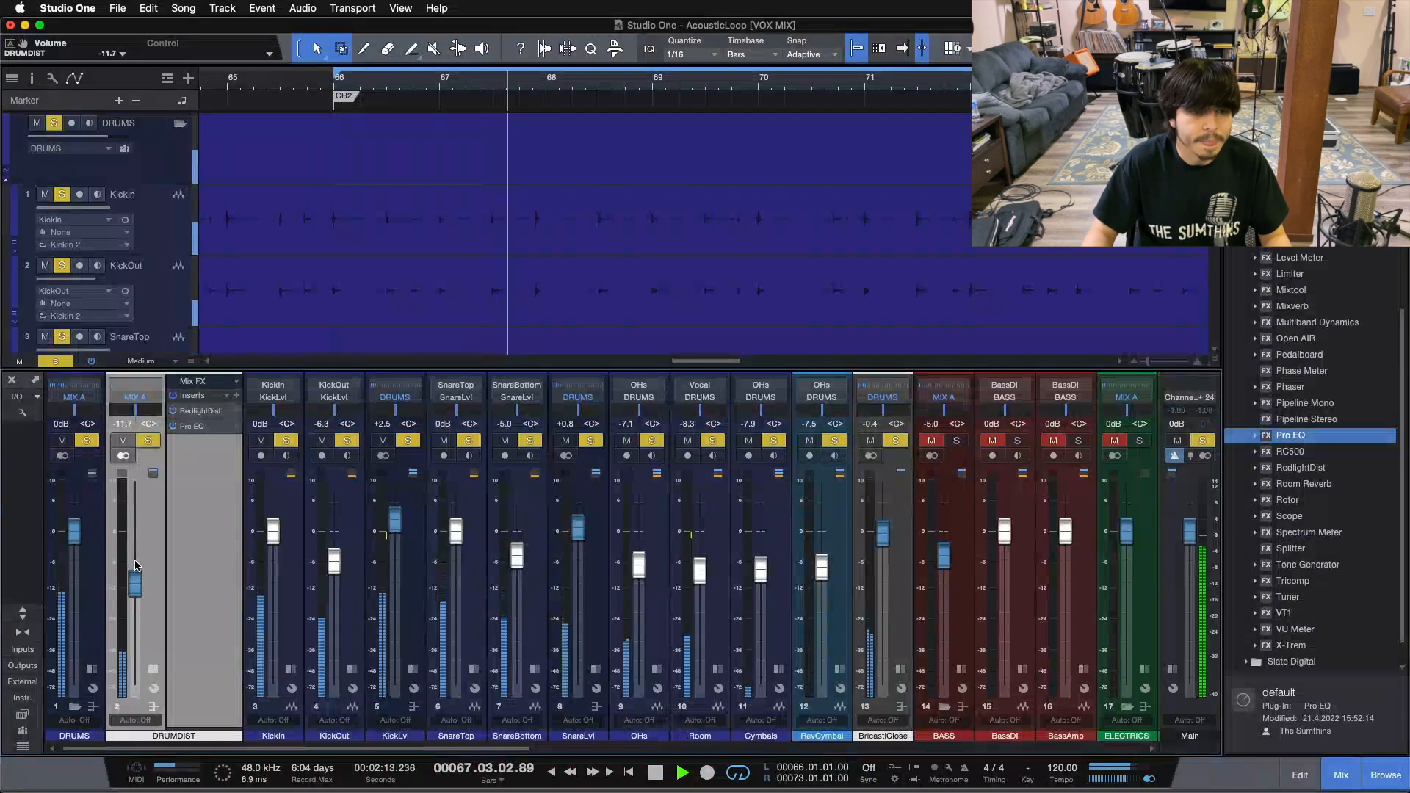
{"action": "scroll", "coordinate": [135, 564], "scroll_direction": "down", "scroll_amount": 6}
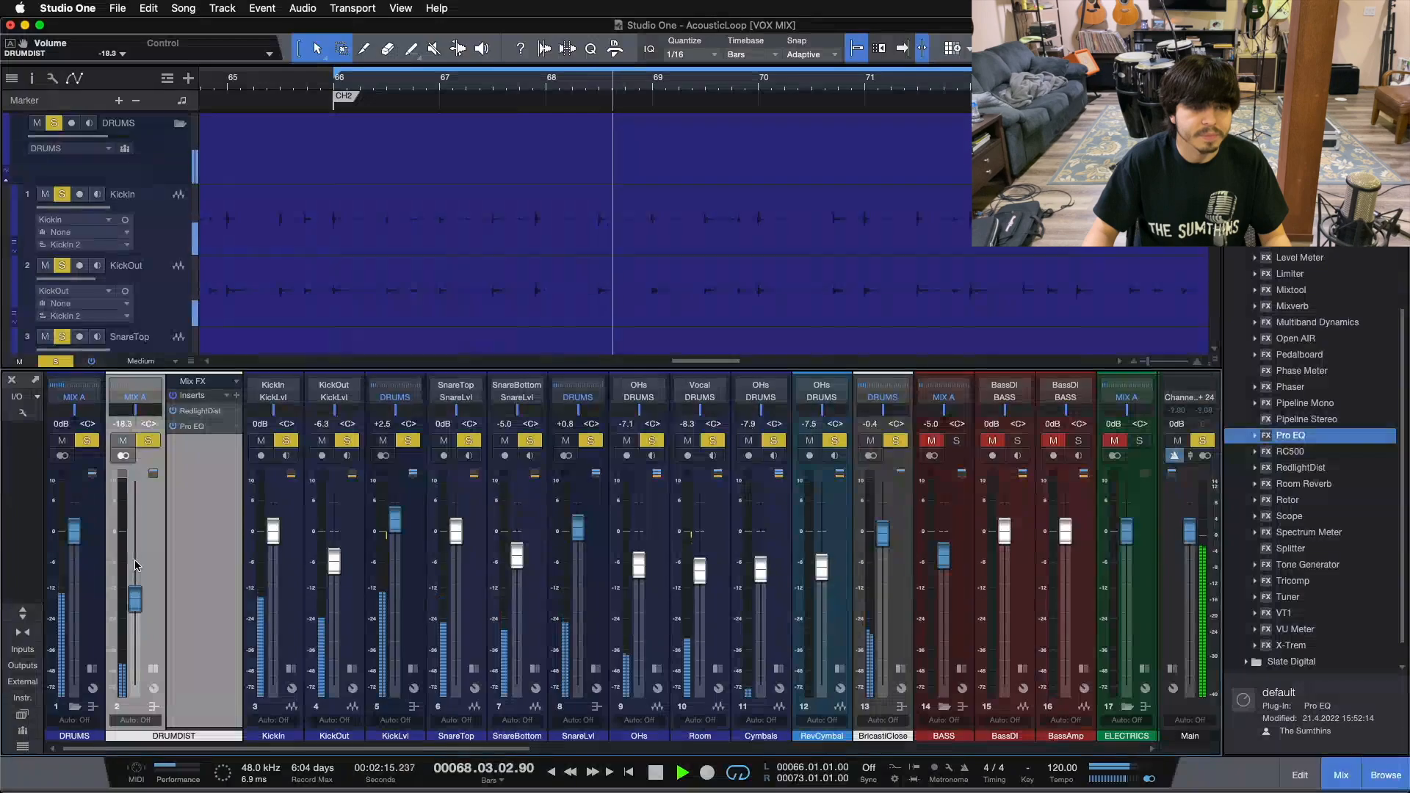
{"action": "scroll", "coordinate": [135, 564], "scroll_direction": "down", "scroll_amount": 1}
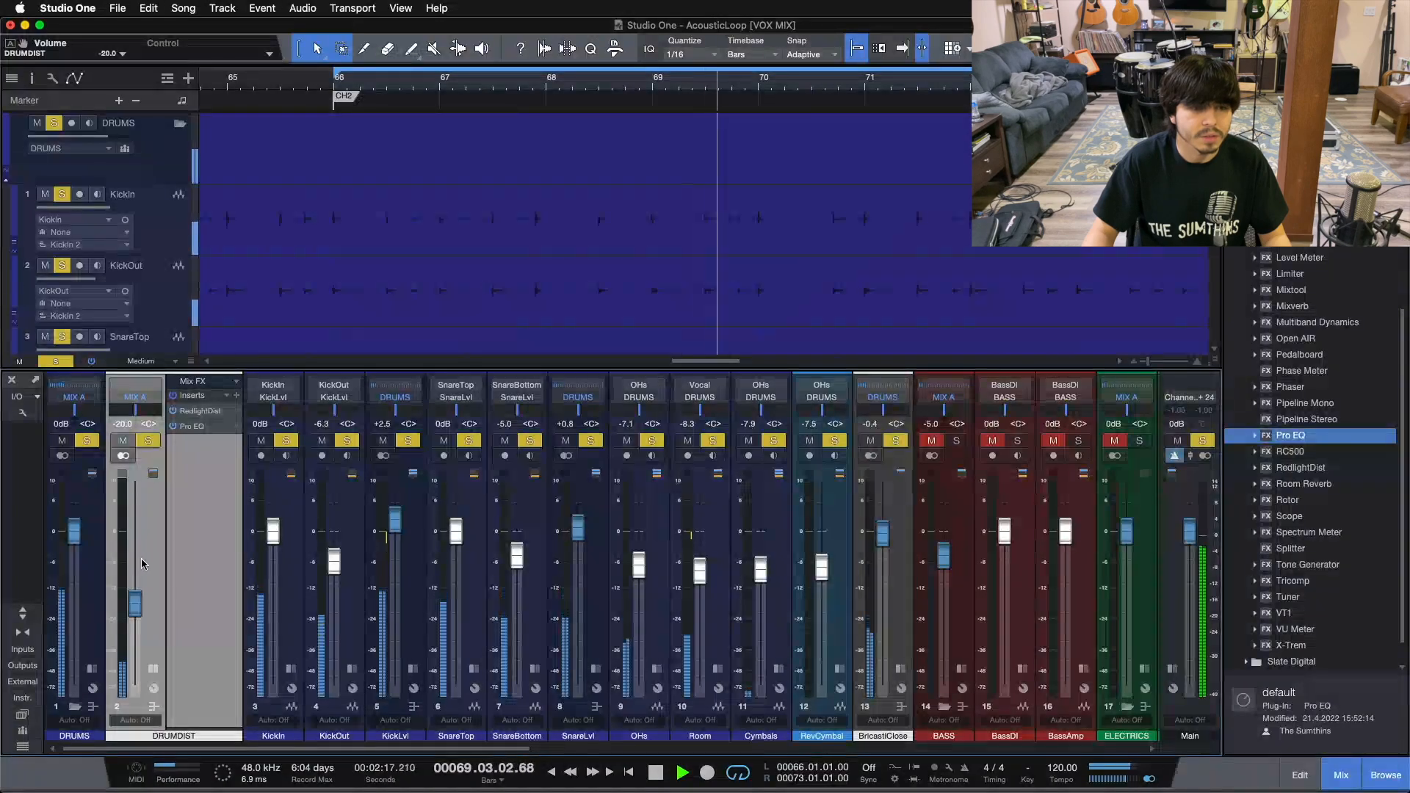
Step: Compare the drums with DRUMDIST's solo off and on, collapse its expanded channel strip, and stop playback
{"action": "left_click", "coordinate": [151, 441]}
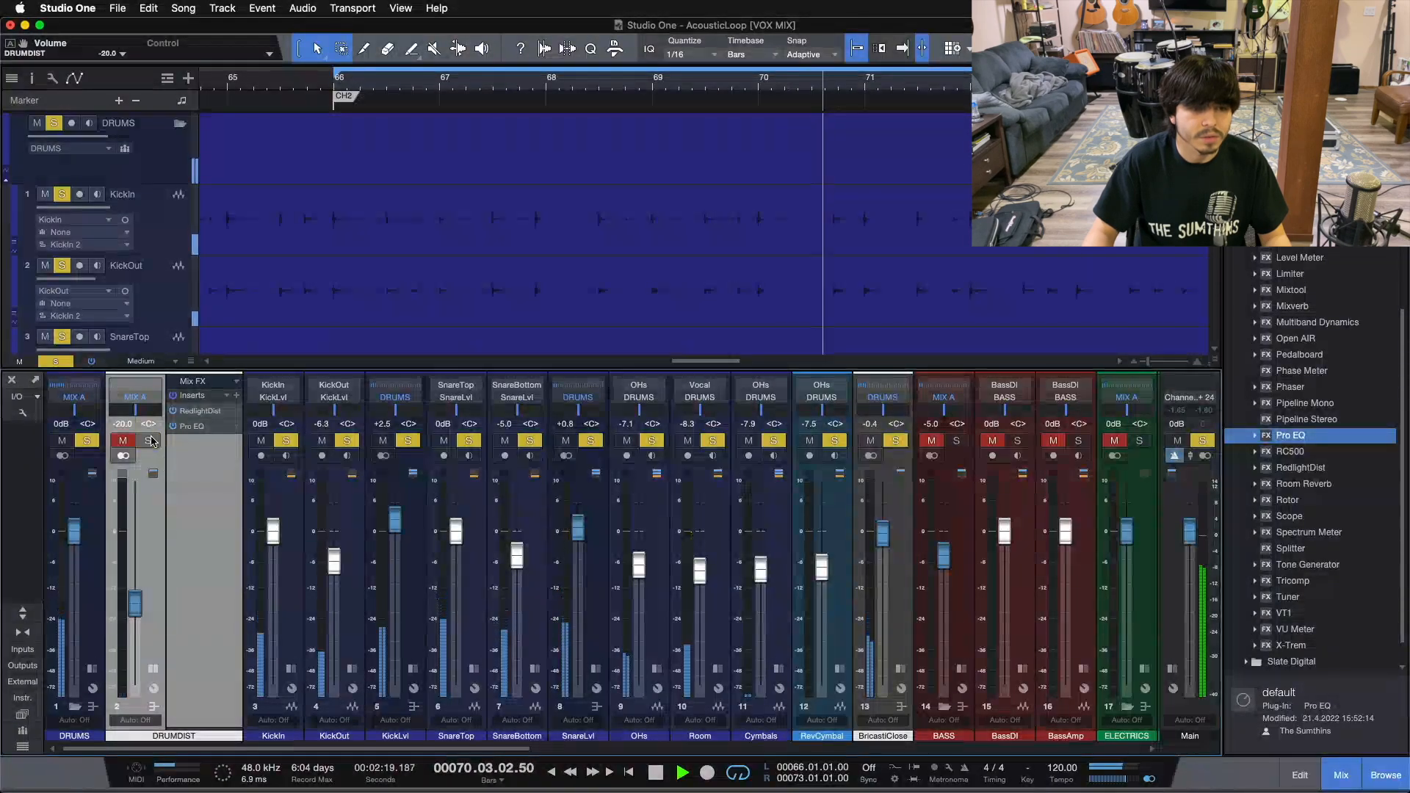
{"action": "left_click", "coordinate": [150, 440]}
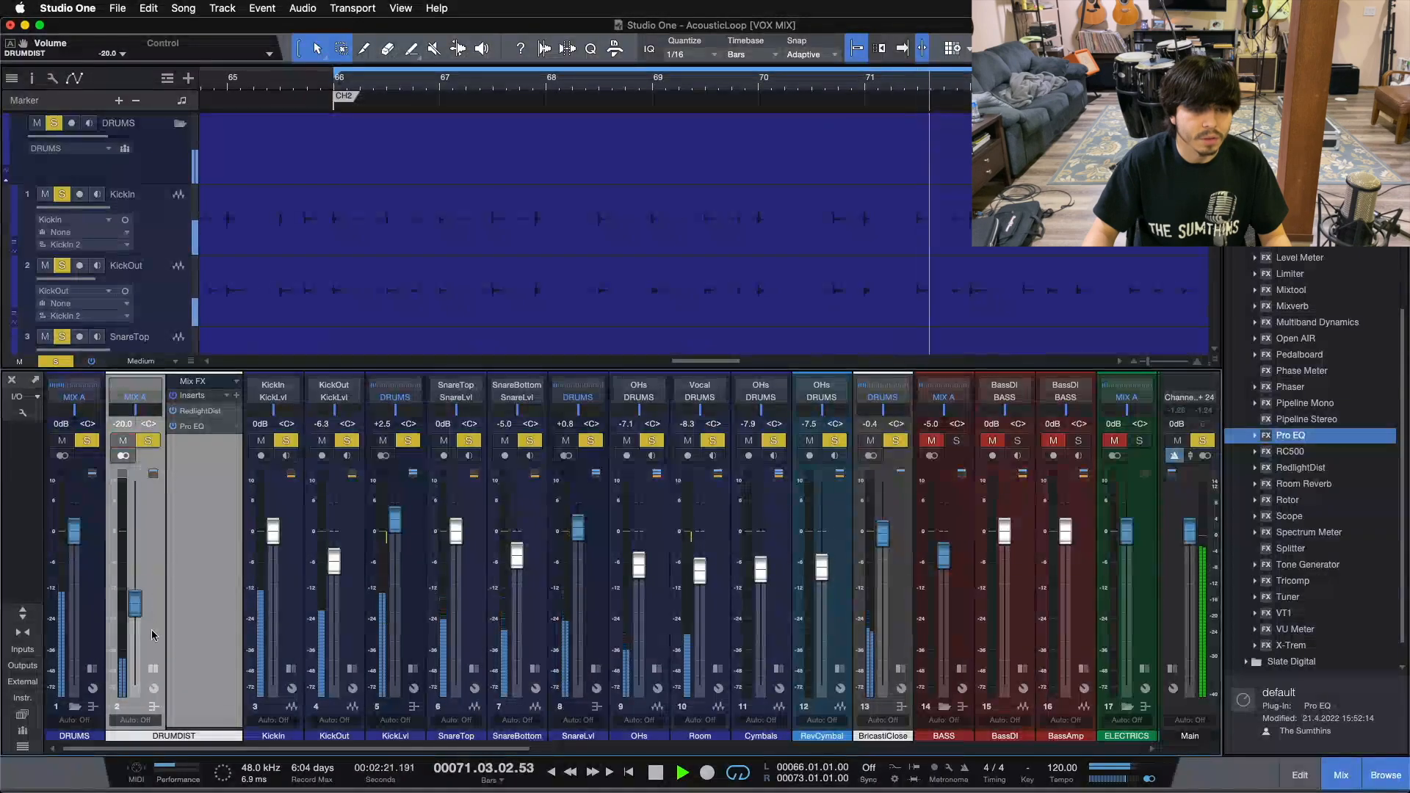
{"action": "left_click", "coordinate": [154, 667]}
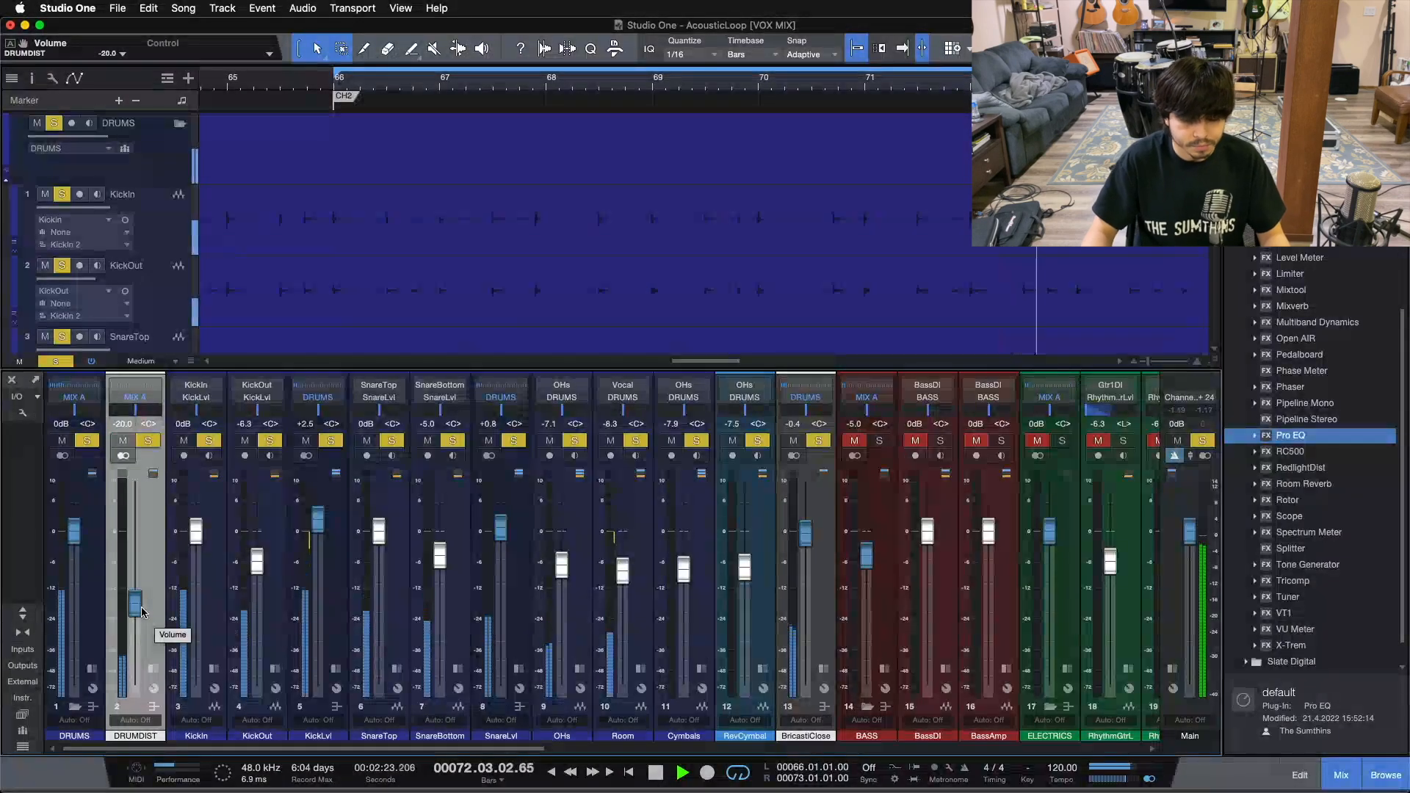
{"action": "left_click", "coordinate": [148, 440]}
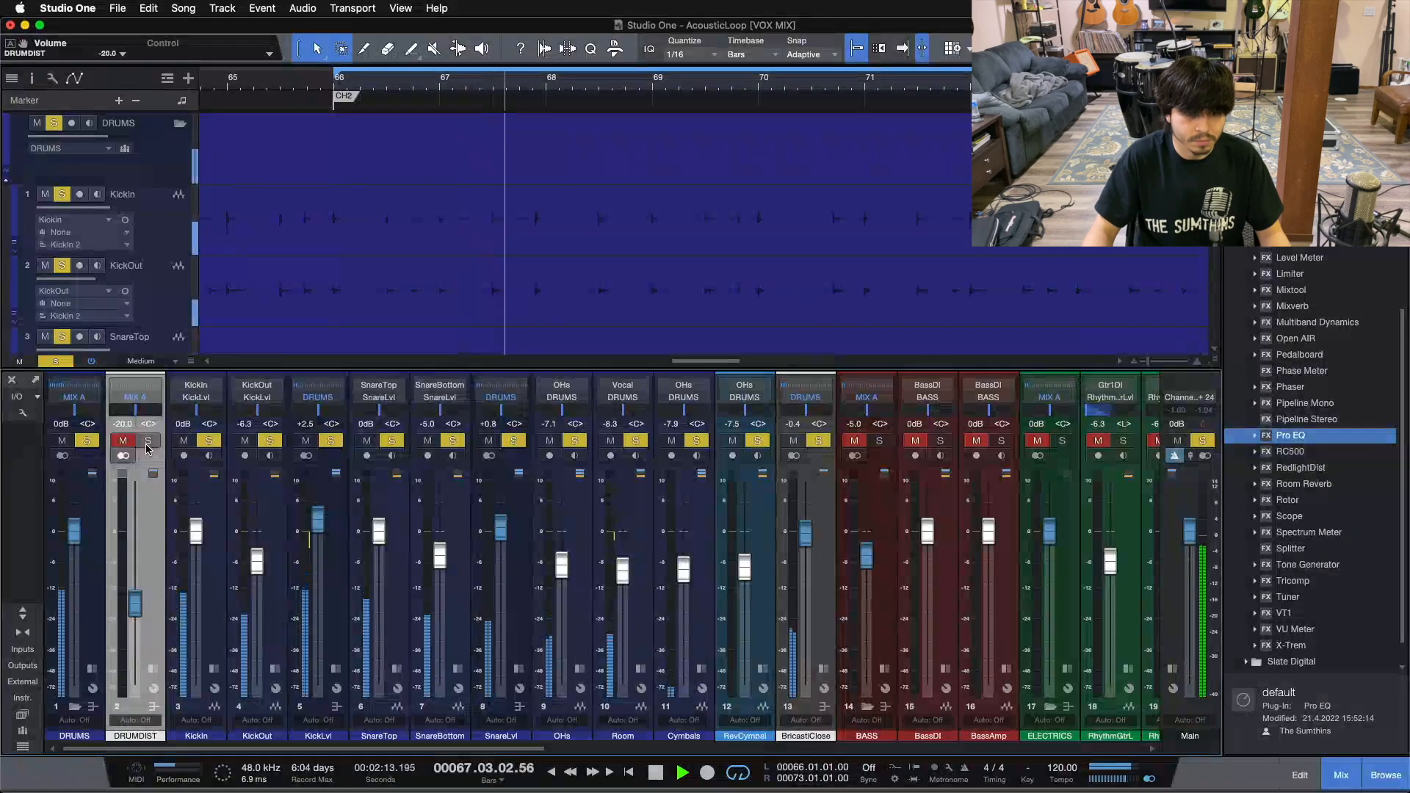
{"action": "left_click", "coordinate": [146, 445]}
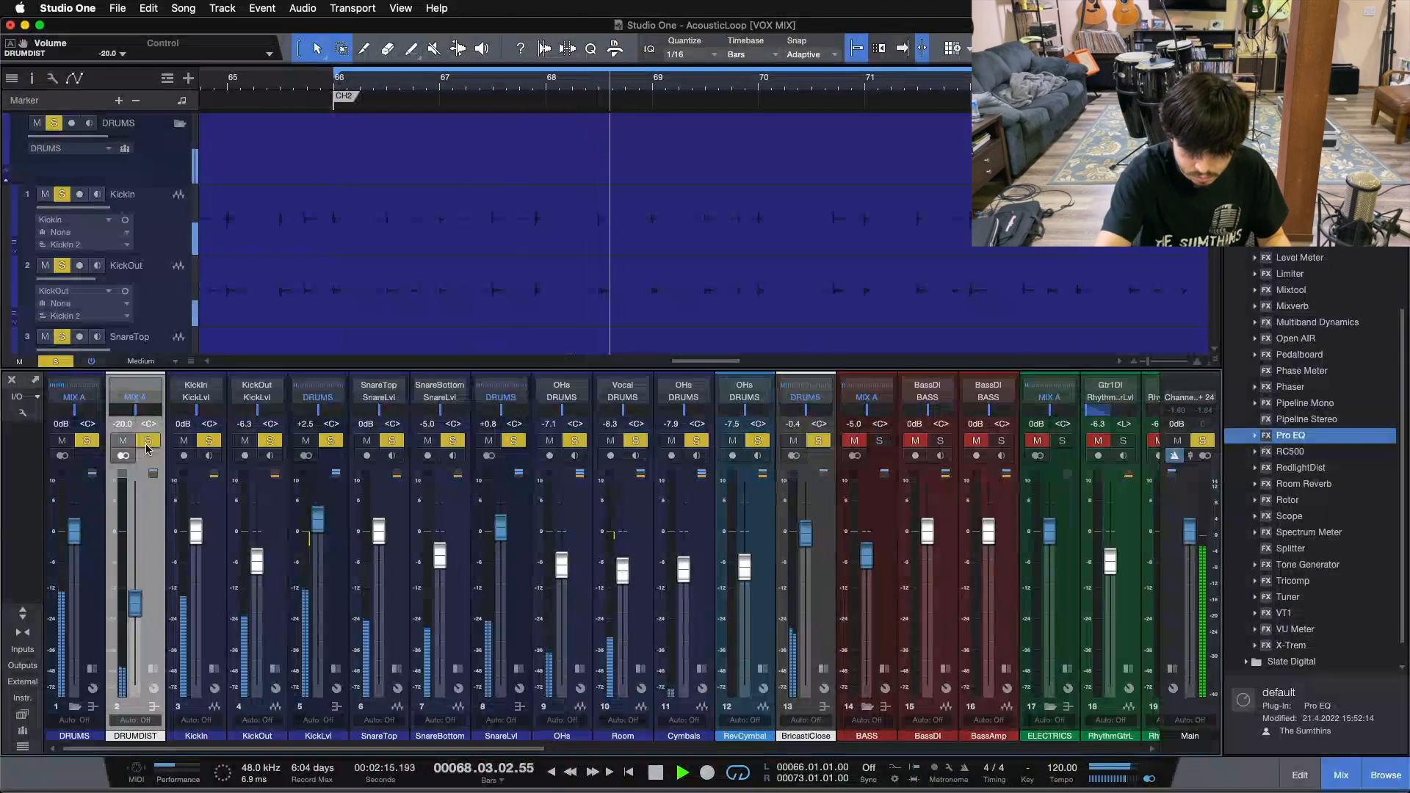
{"action": "key", "text": "space"}
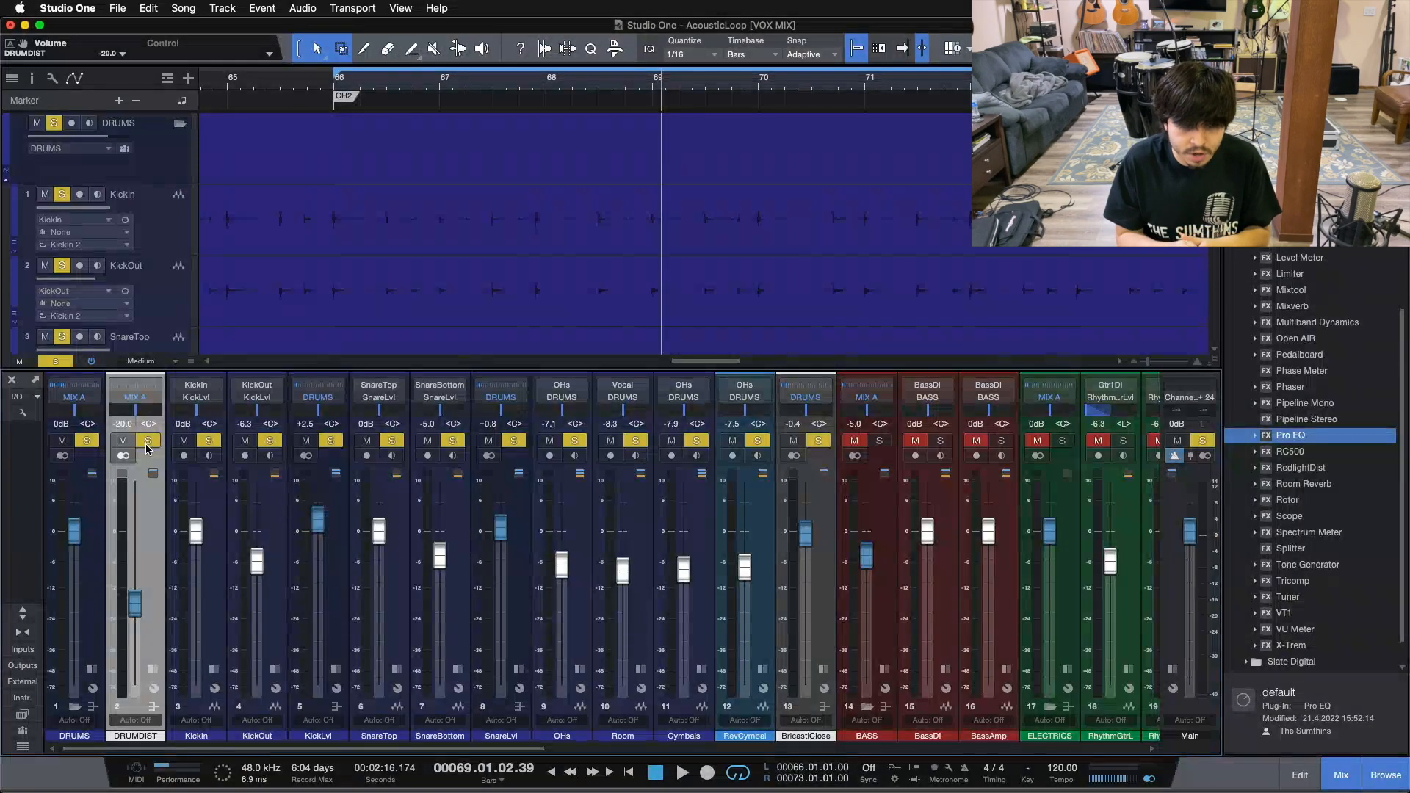
Step: Play the soloed drums from bar 66, comparing them with DRUMDIST's solo off and on
{"action": "key", "text": "shift+m"}
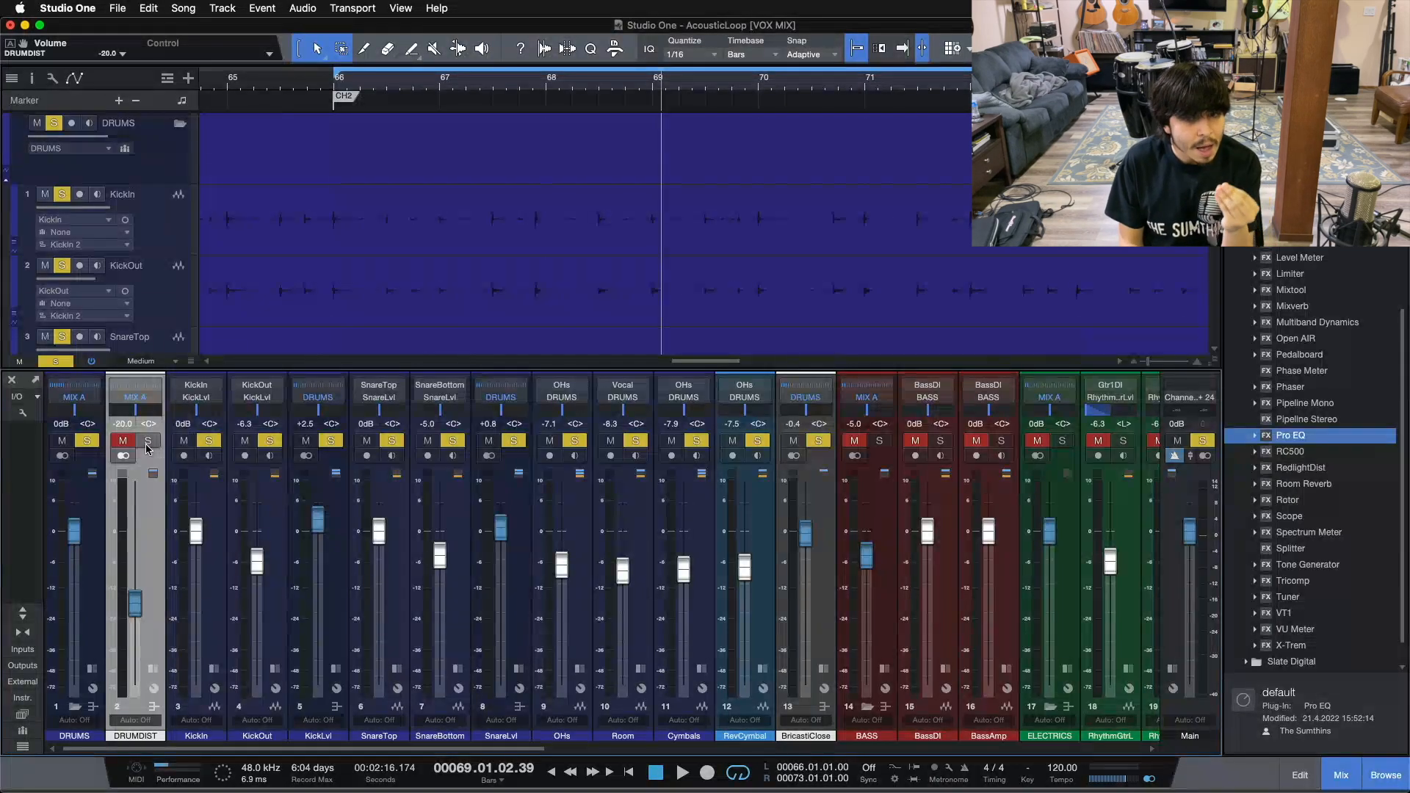
{"action": "key", "text": "KP_1"}
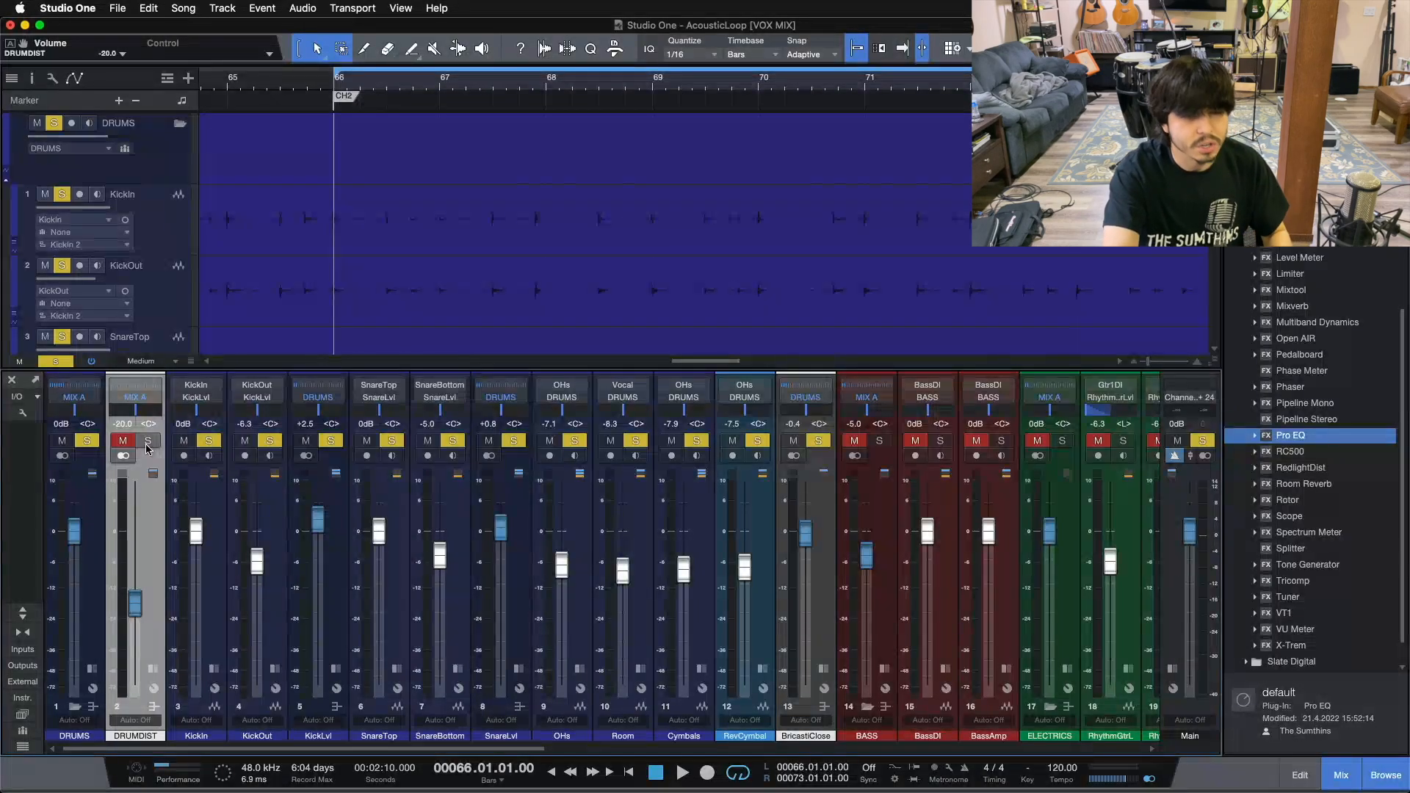
{"action": "key", "text": "space"}
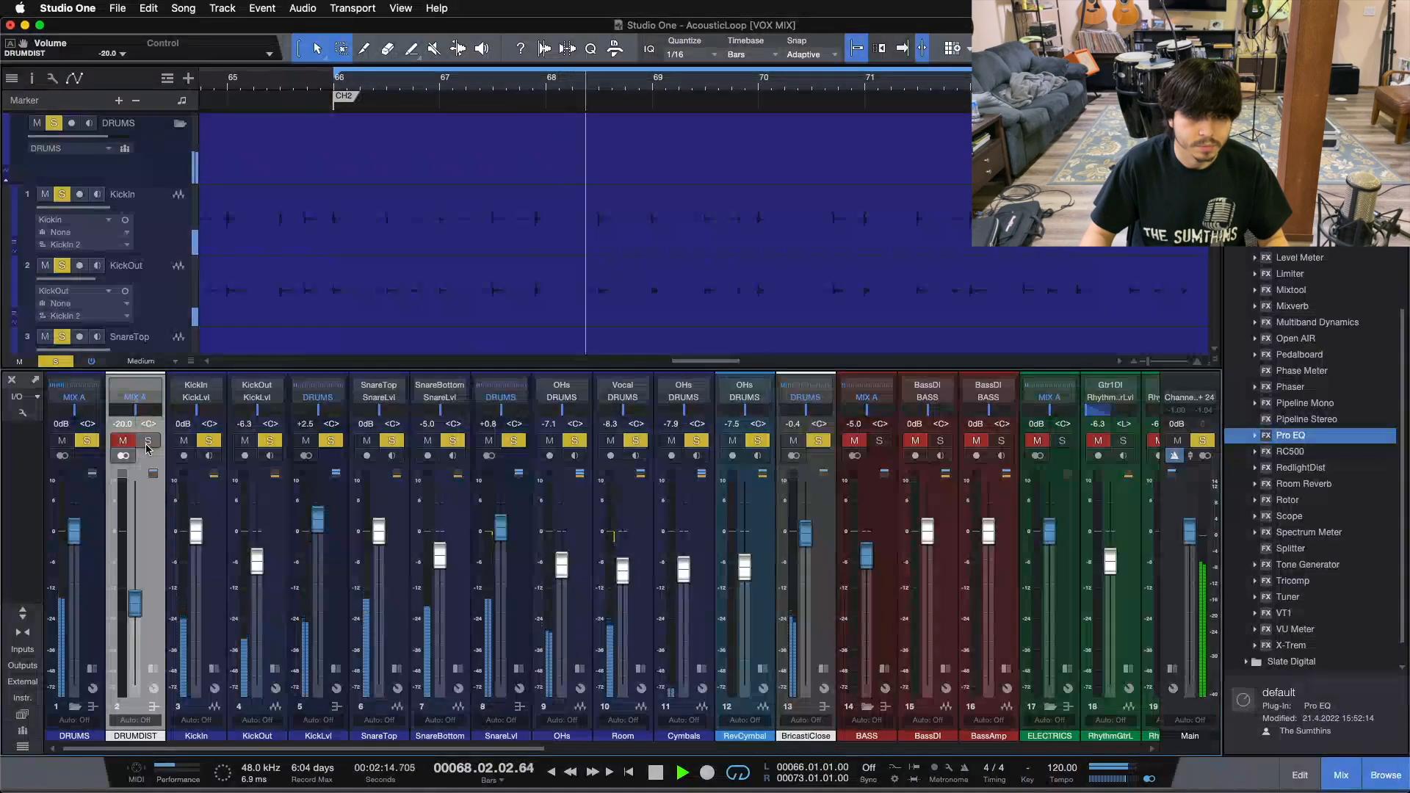
{"action": "left_click", "coordinate": [146, 444]}
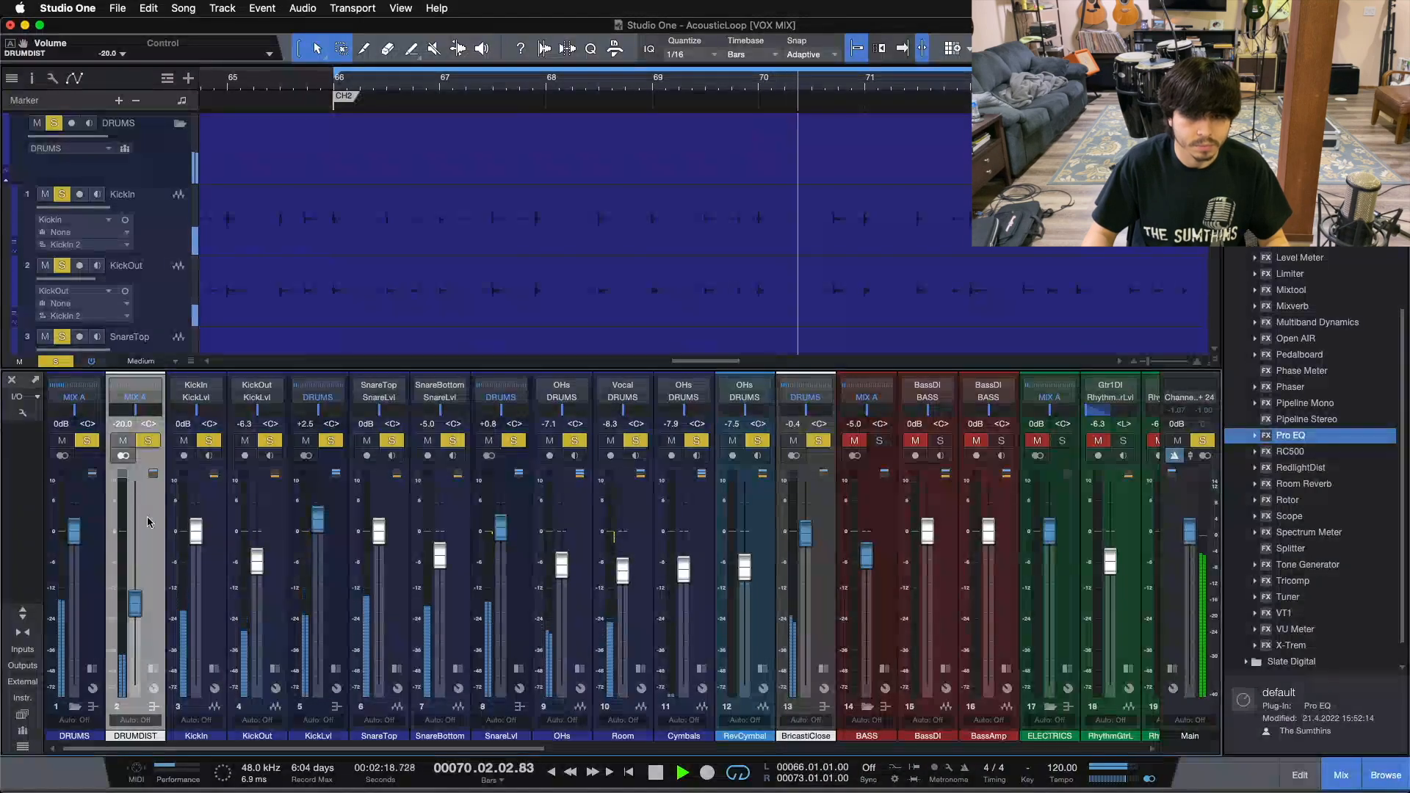
Step: Clear all solos, compare the full mix with DRUMDIST muted and unmuted, leave it muted and stop playback
{"action": "left_click", "coordinate": [146, 440]}
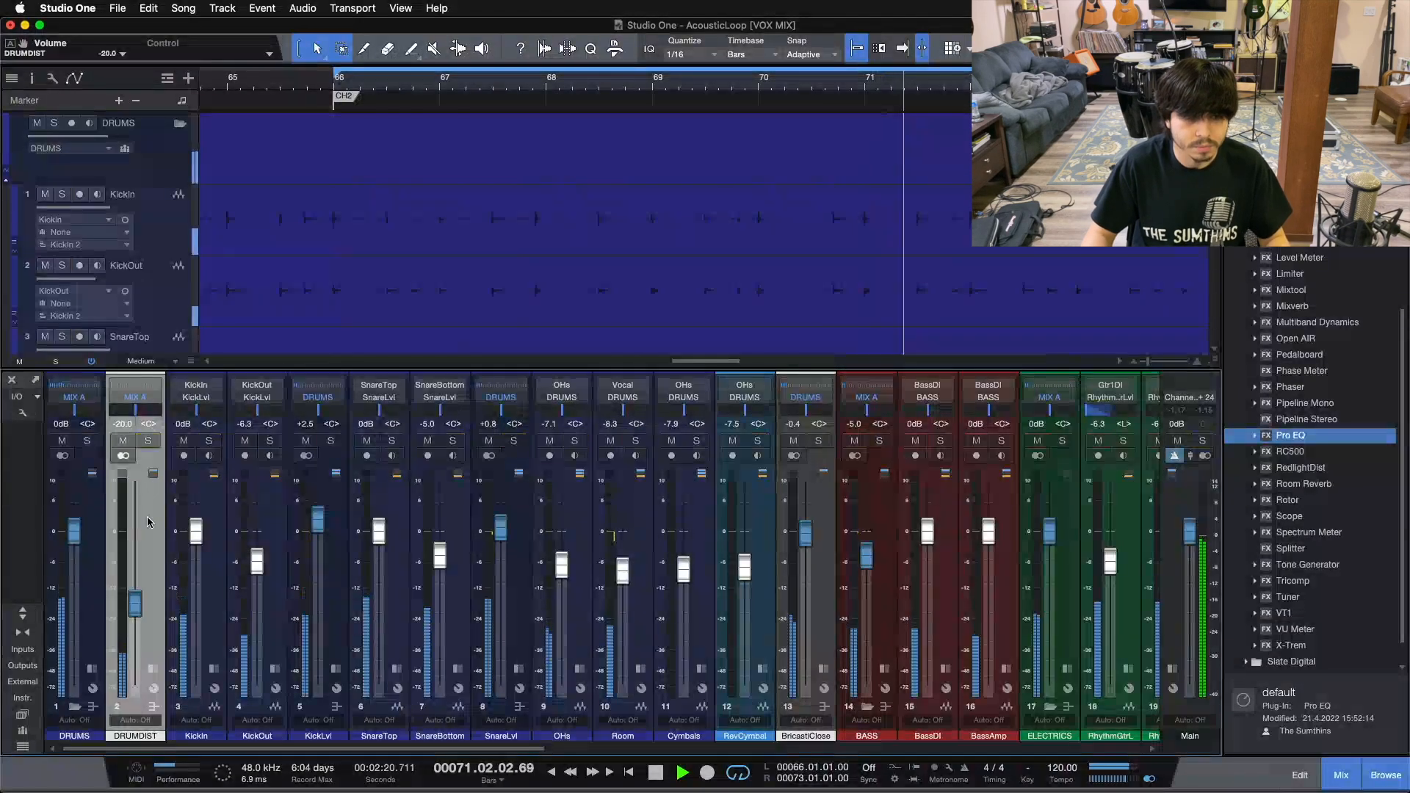
{"action": "left_click", "coordinate": [126, 443]}
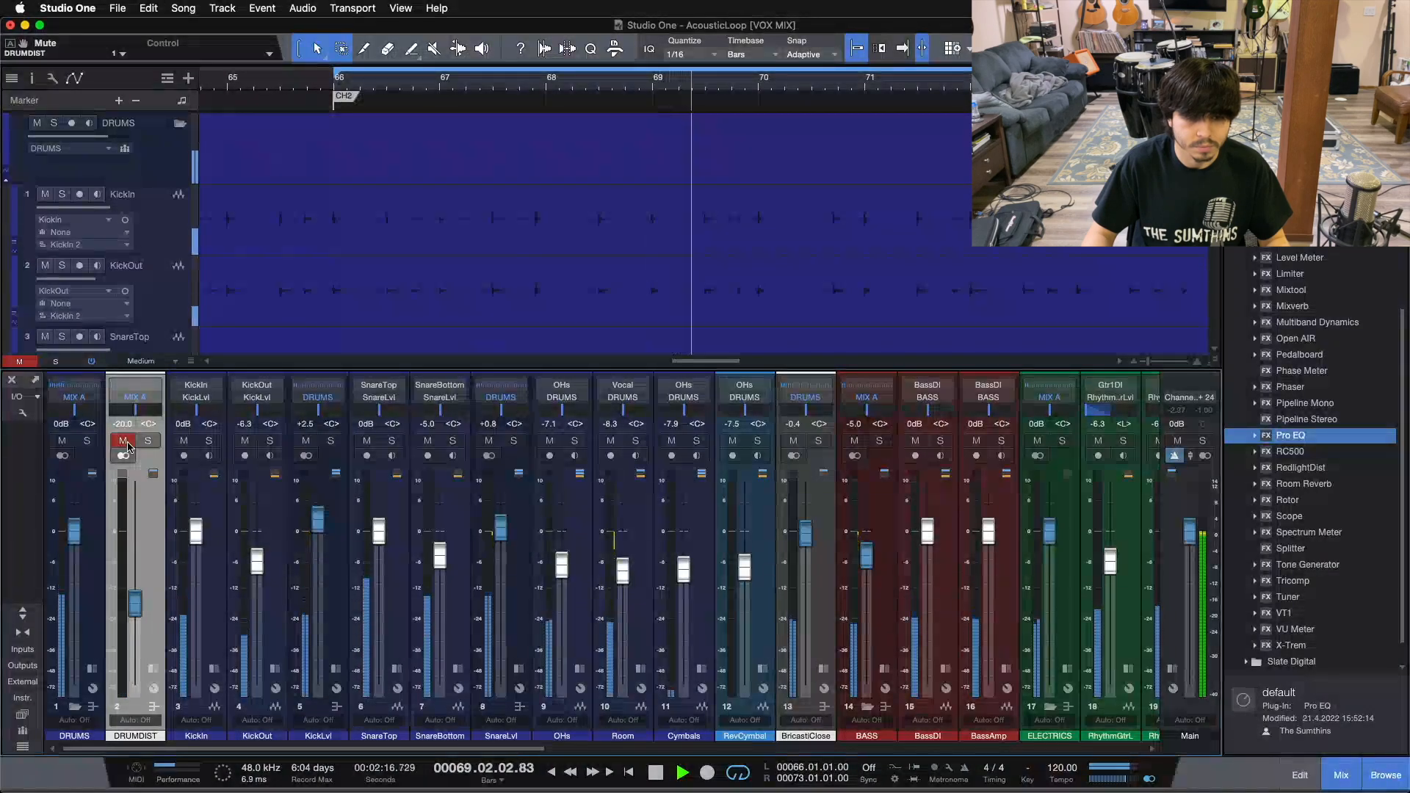
{"action": "left_click", "coordinate": [125, 443]}
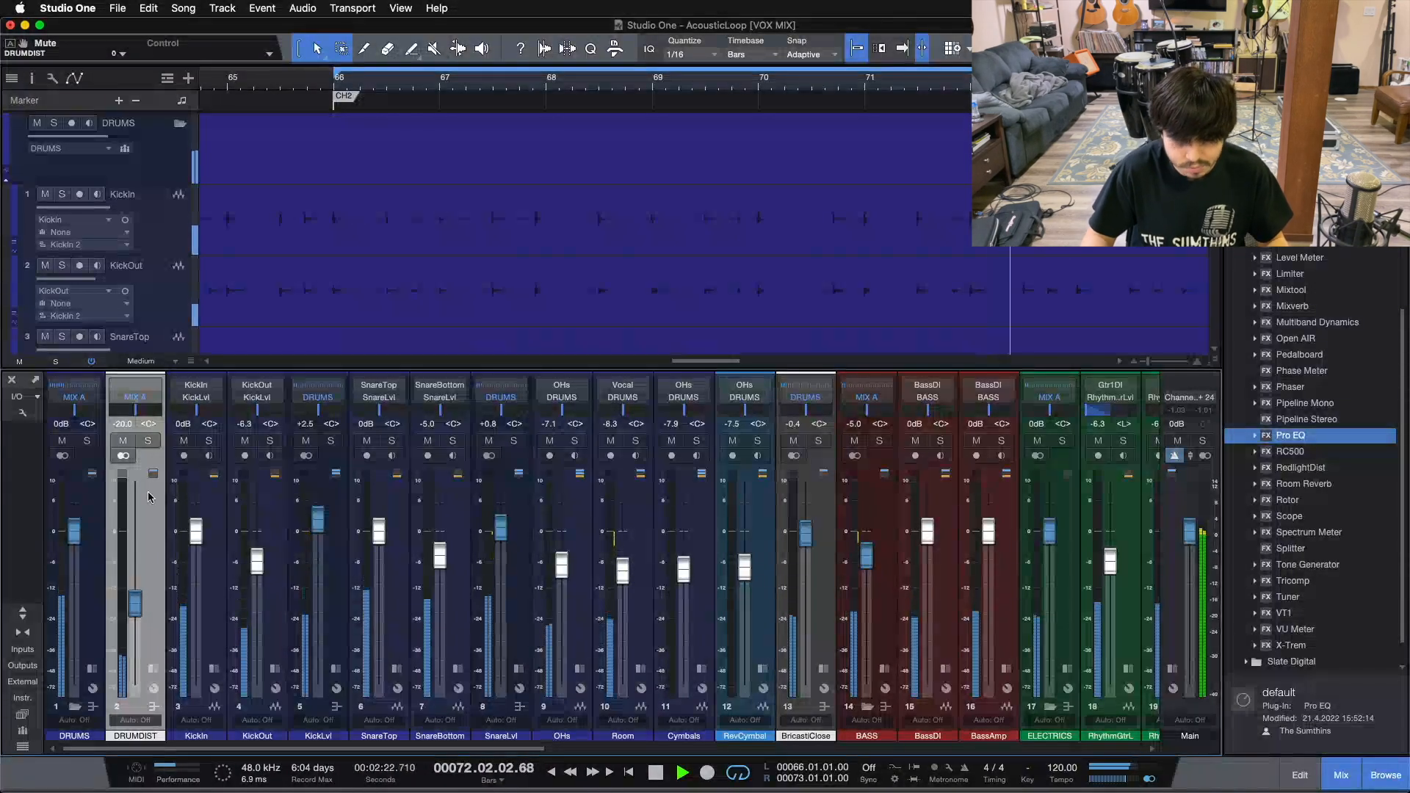
{"action": "key", "text": "space"}
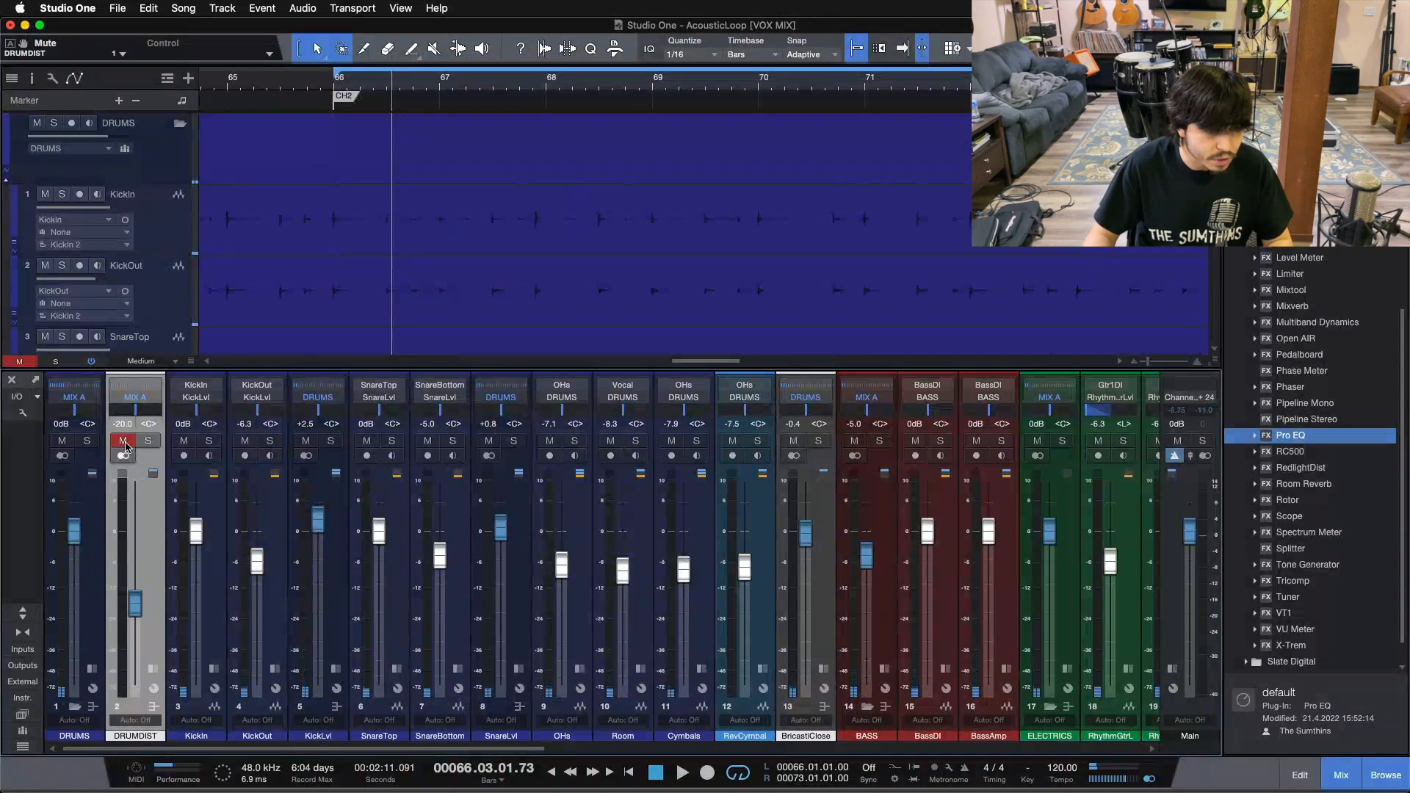
Step: Expand the DRUMS and DRUMDIST channel strips and add RedlightDist to the DRUMS bus inserts
{"action": "left_click", "coordinate": [92, 669]}
{"action": "left_click", "coordinate": [162, 517]}
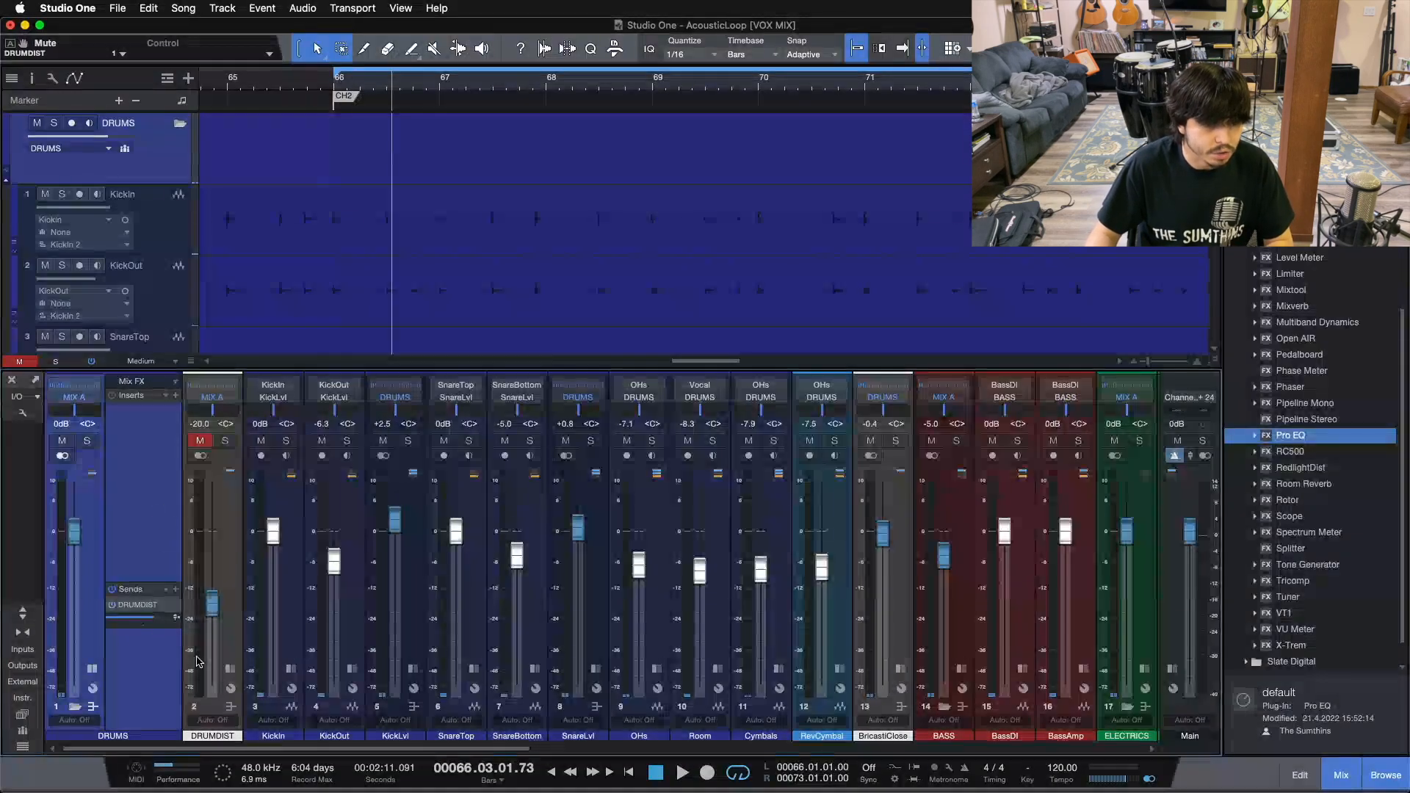
{"action": "left_click", "coordinate": [230, 669]}
{"action": "left_click_drag", "start_coordinate": [169, 434], "coordinate": [155, 453]}
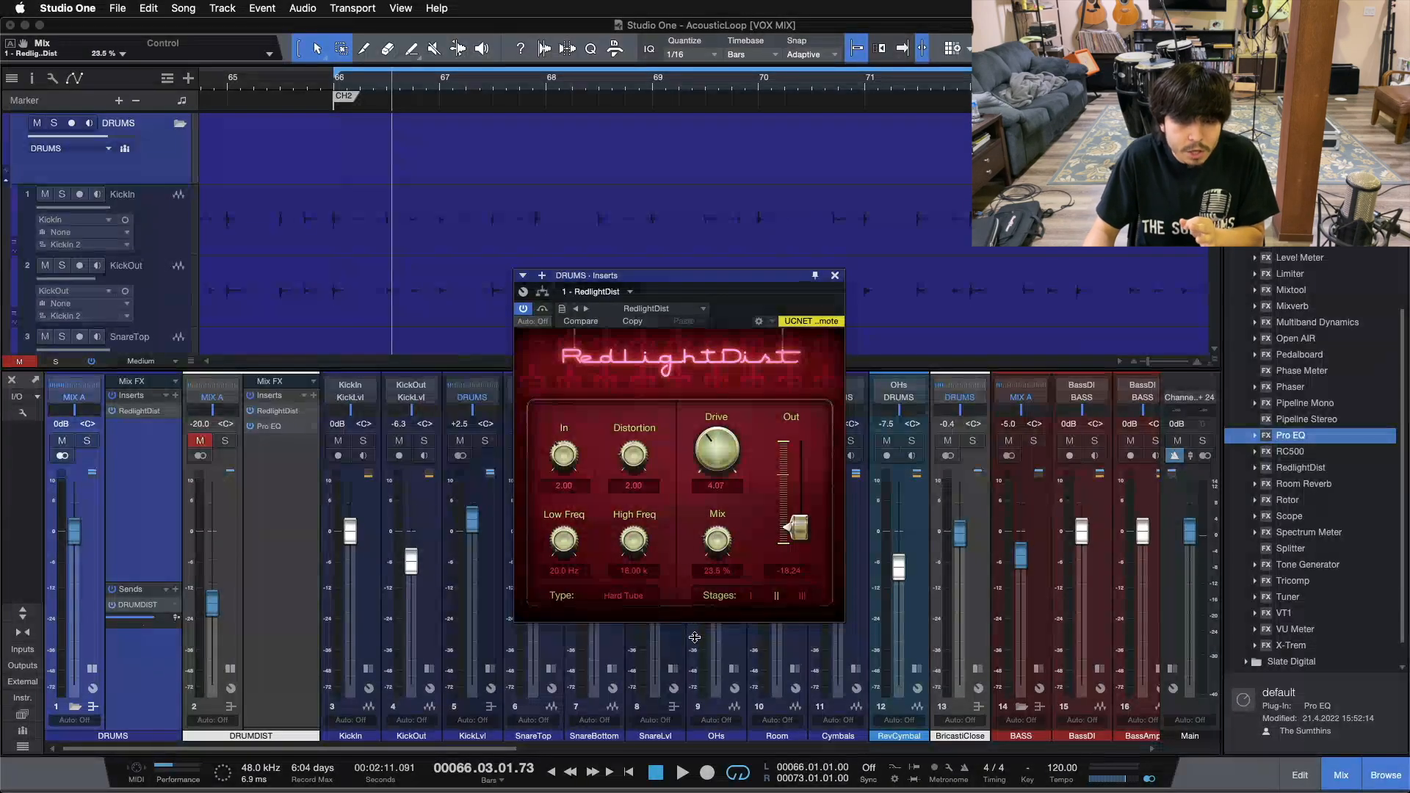
Step: Solo the DRUMS bus, play from bar 66, and set its RedlightDist Mix to 100% and Drive to 4.18
{"action": "left_click", "coordinate": [86, 441]}
{"action": "key", "text": "KP_1"}
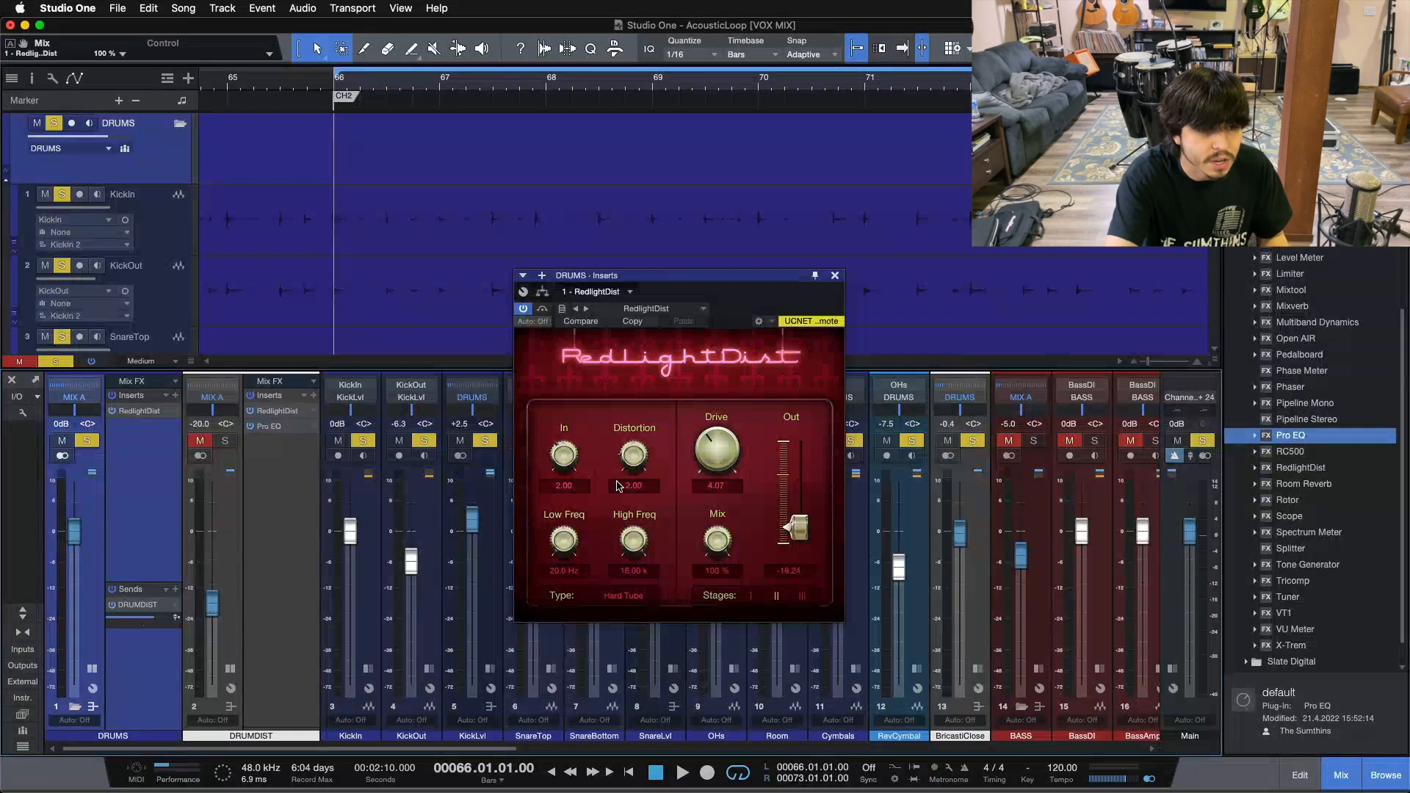
{"action": "key", "text": "space"}
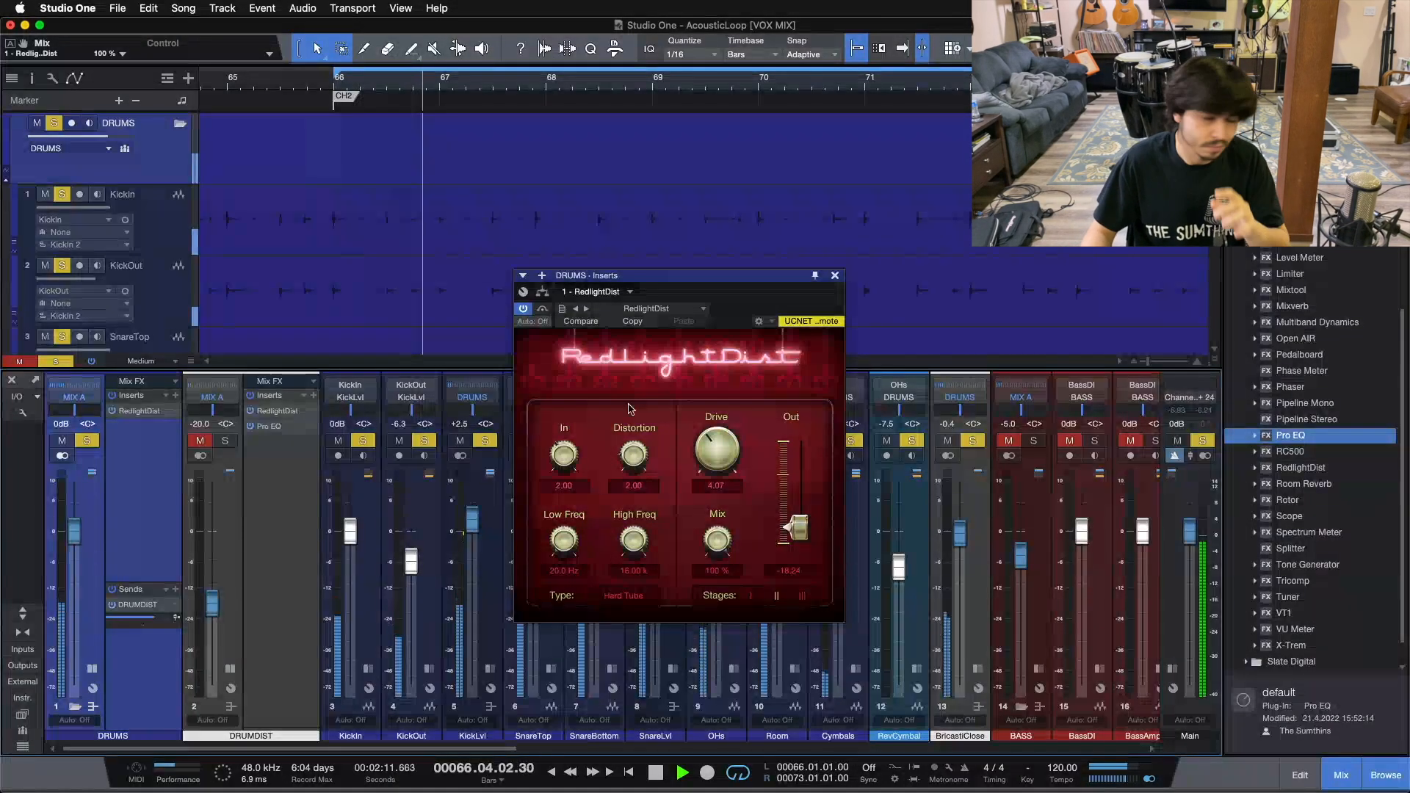
{"action": "left_click_drag", "start_coordinate": [734, 459], "coordinate": [733, 457]}
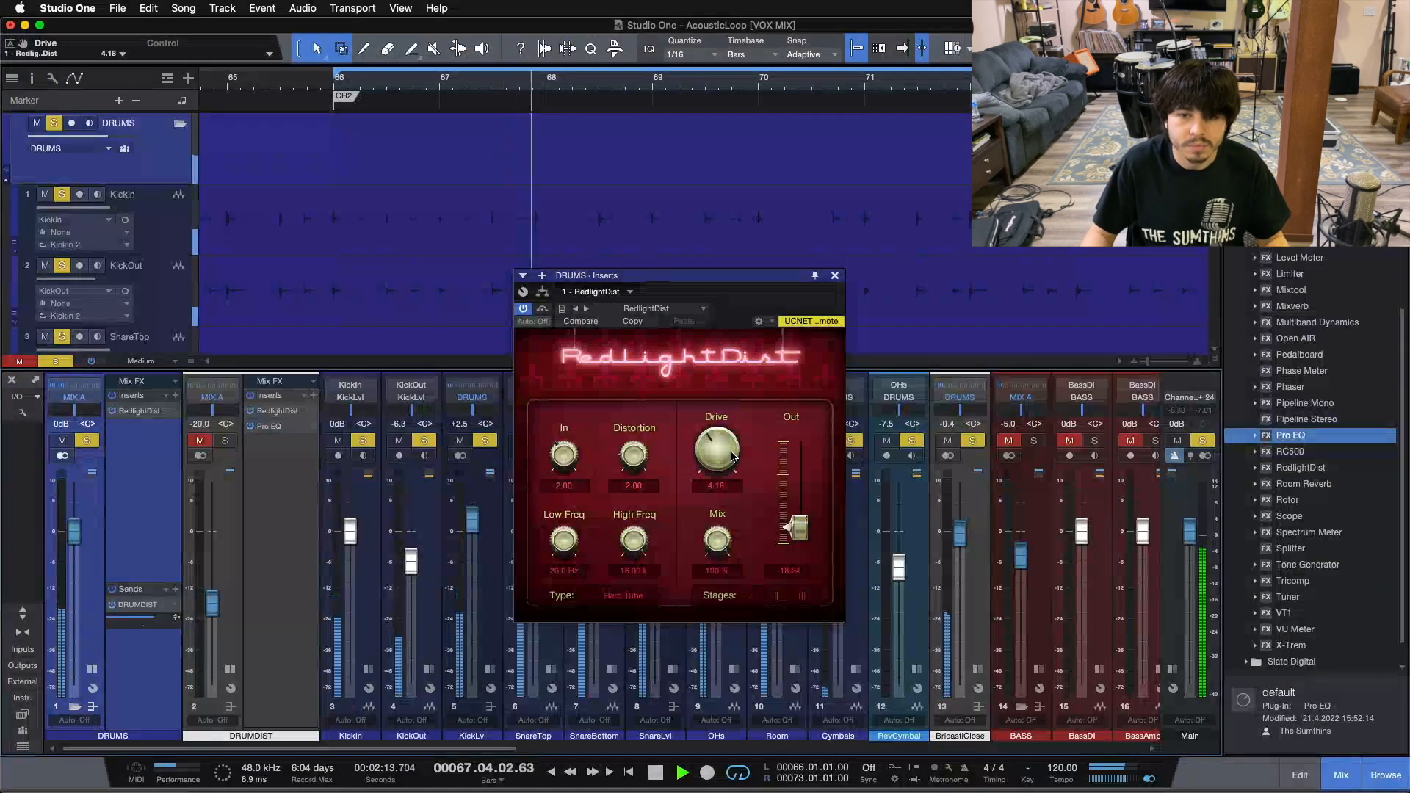
Step: Set the DRUMS RedlightDist's Low Freq to 131 Hz and High Freq to 14.19 kHz
{"action": "left_click_drag", "start_coordinate": [563, 541], "coordinate": [563, 489]}
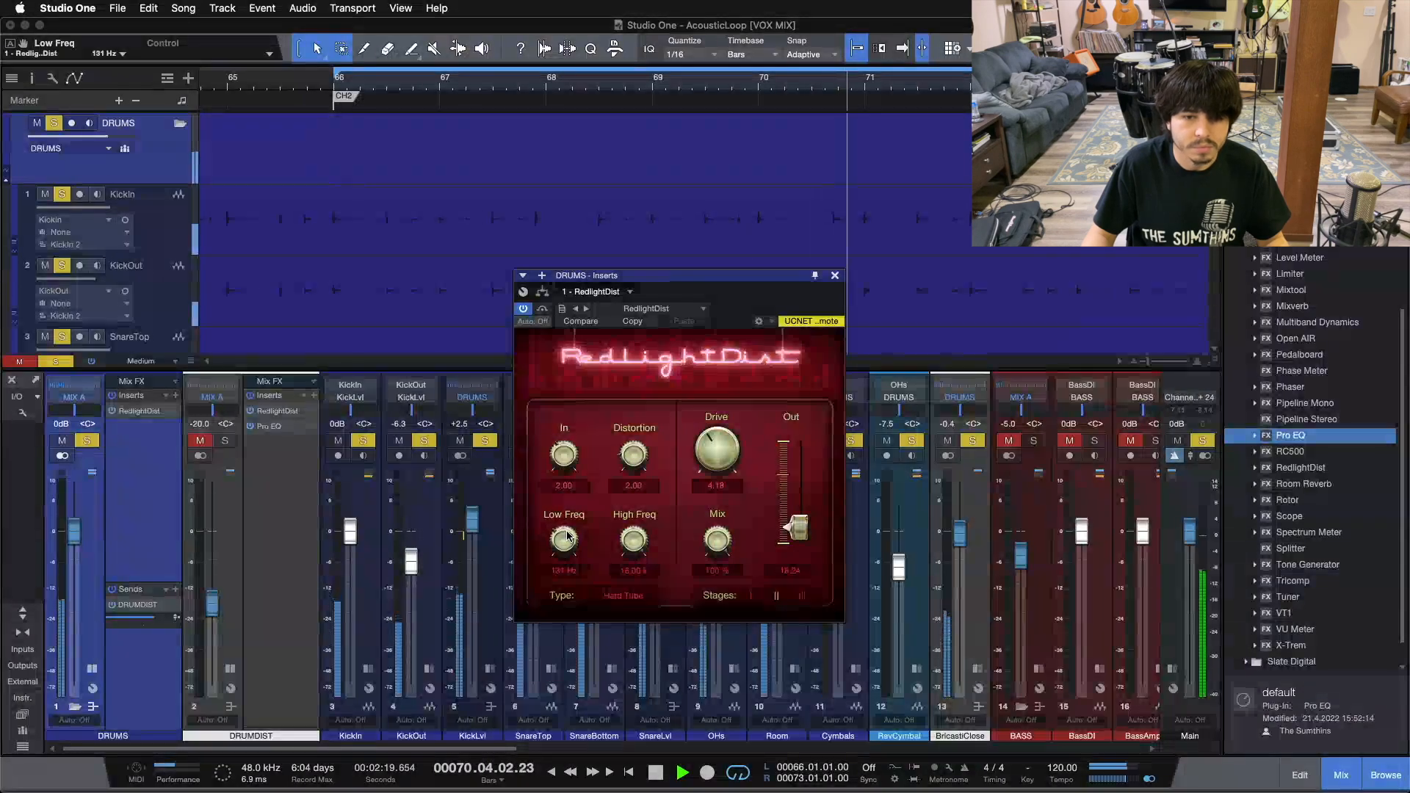
{"action": "scroll", "coordinate": [567, 536], "scroll_direction": "up", "scroll_amount": 3}
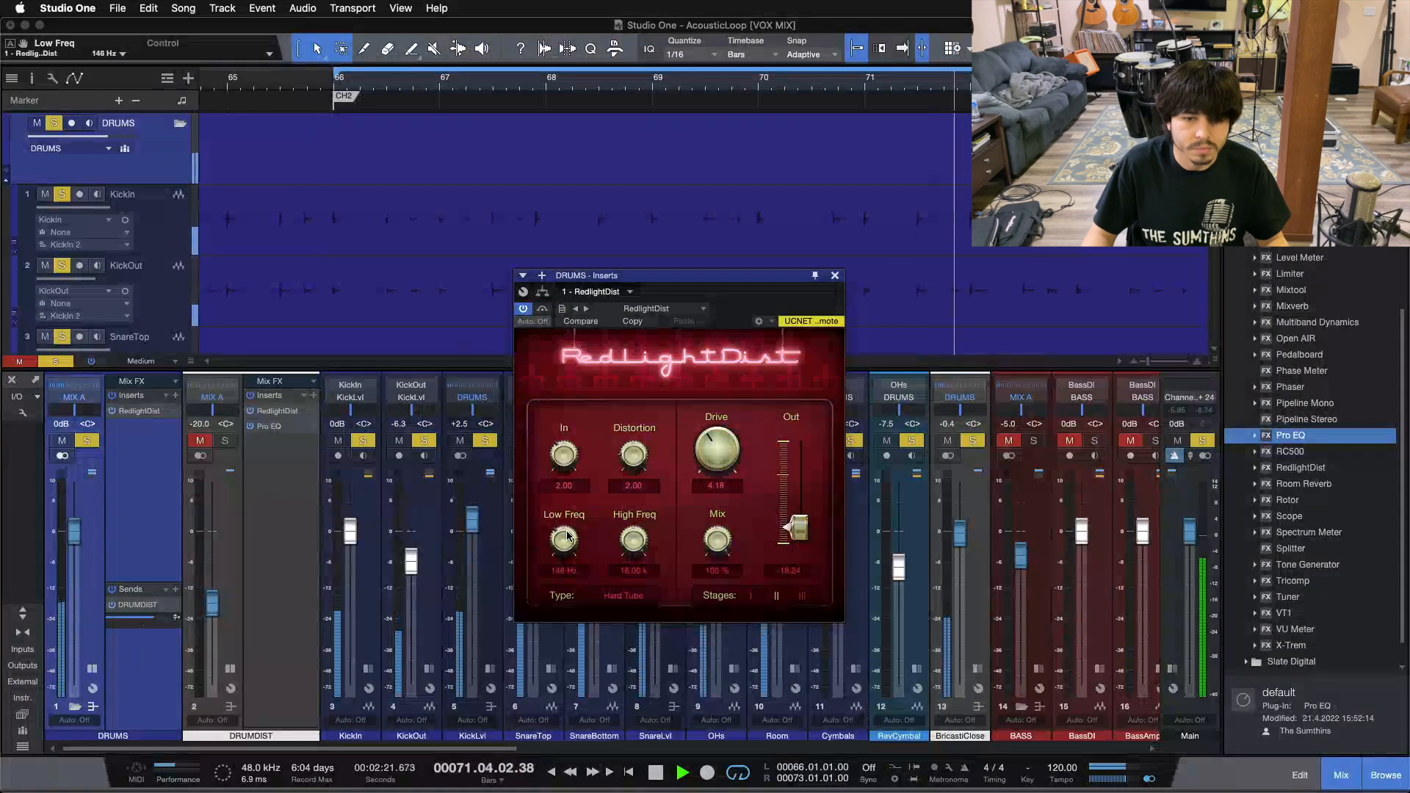
{"action": "left_click_drag", "start_coordinate": [567, 536], "coordinate": [640, 552]}
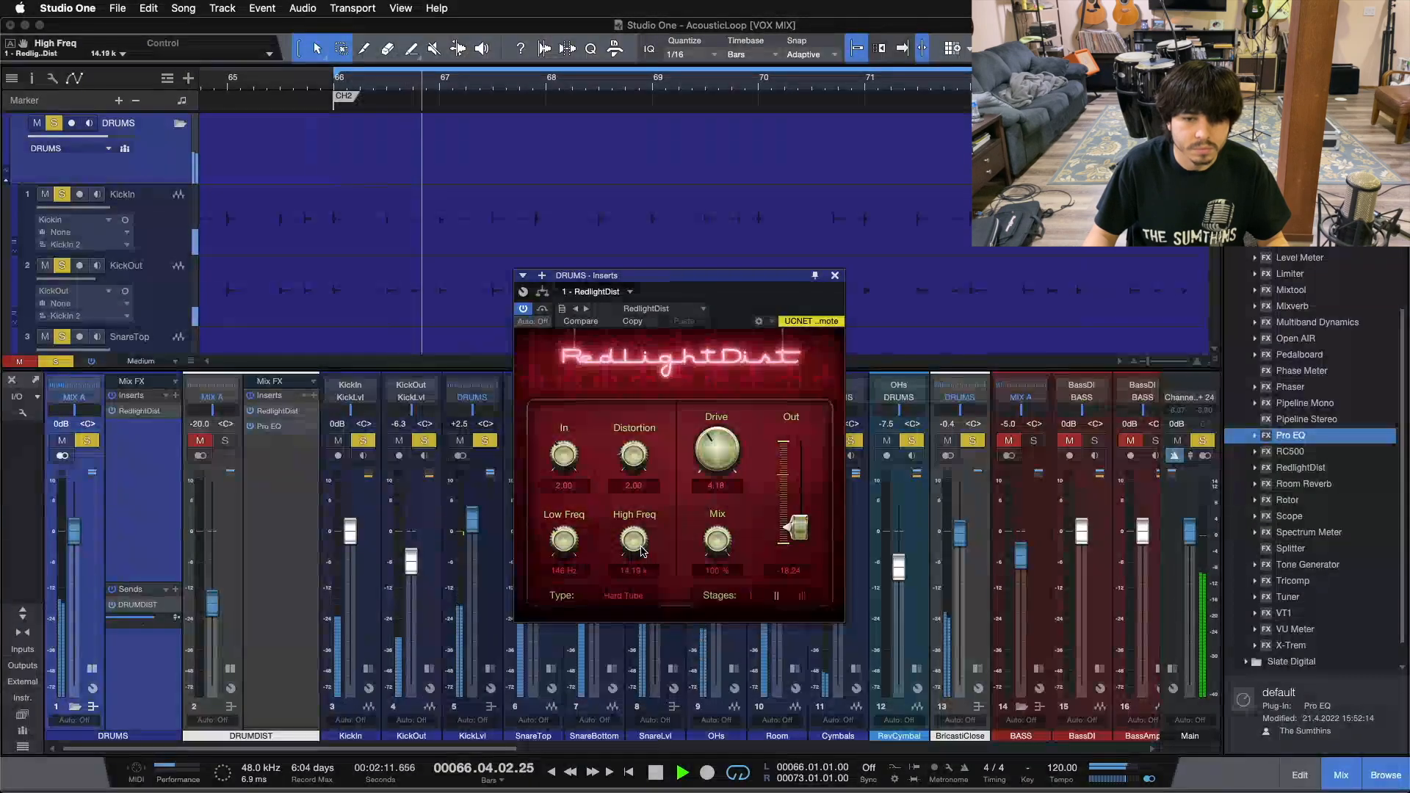
{"action": "scroll", "coordinate": [569, 551], "scroll_direction": "down", "scroll_amount": 2}
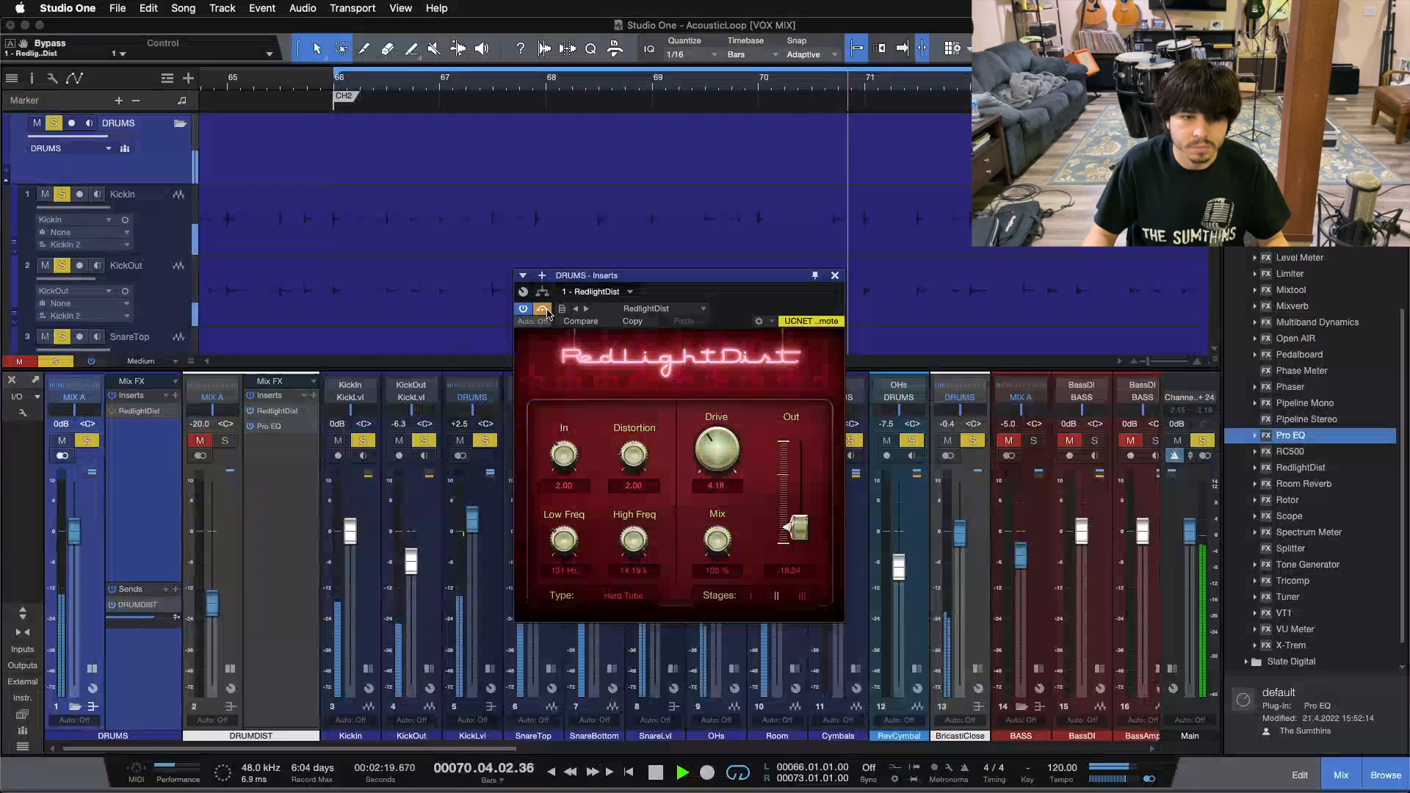
Step: Lower the RedlightDist output to -19.32 dB, raise Drive to 5.28, and stop playback
{"action": "left_click_drag", "start_coordinate": [799, 527], "coordinate": [799, 530]}
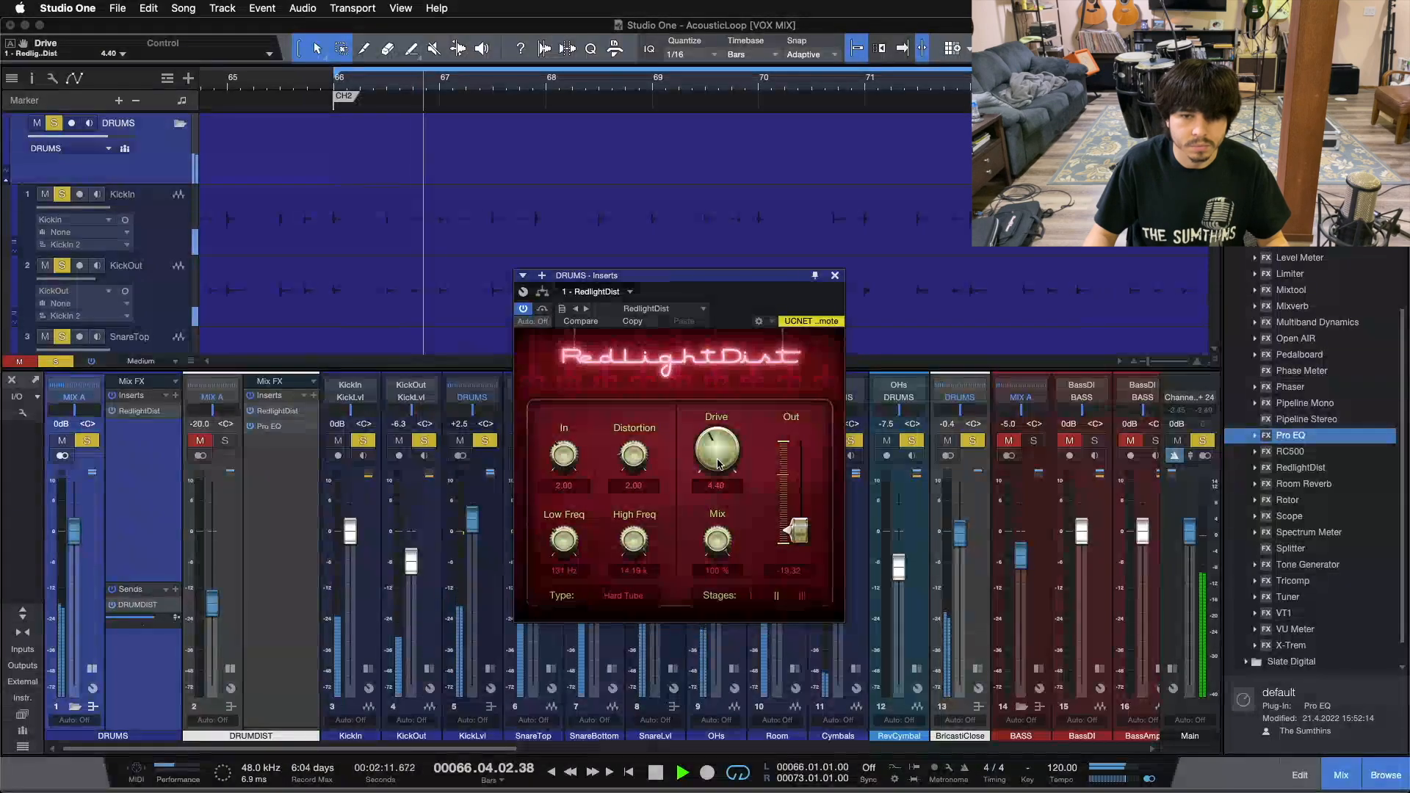
{"action": "left_click_drag", "start_coordinate": [717, 470], "coordinate": [719, 459]}
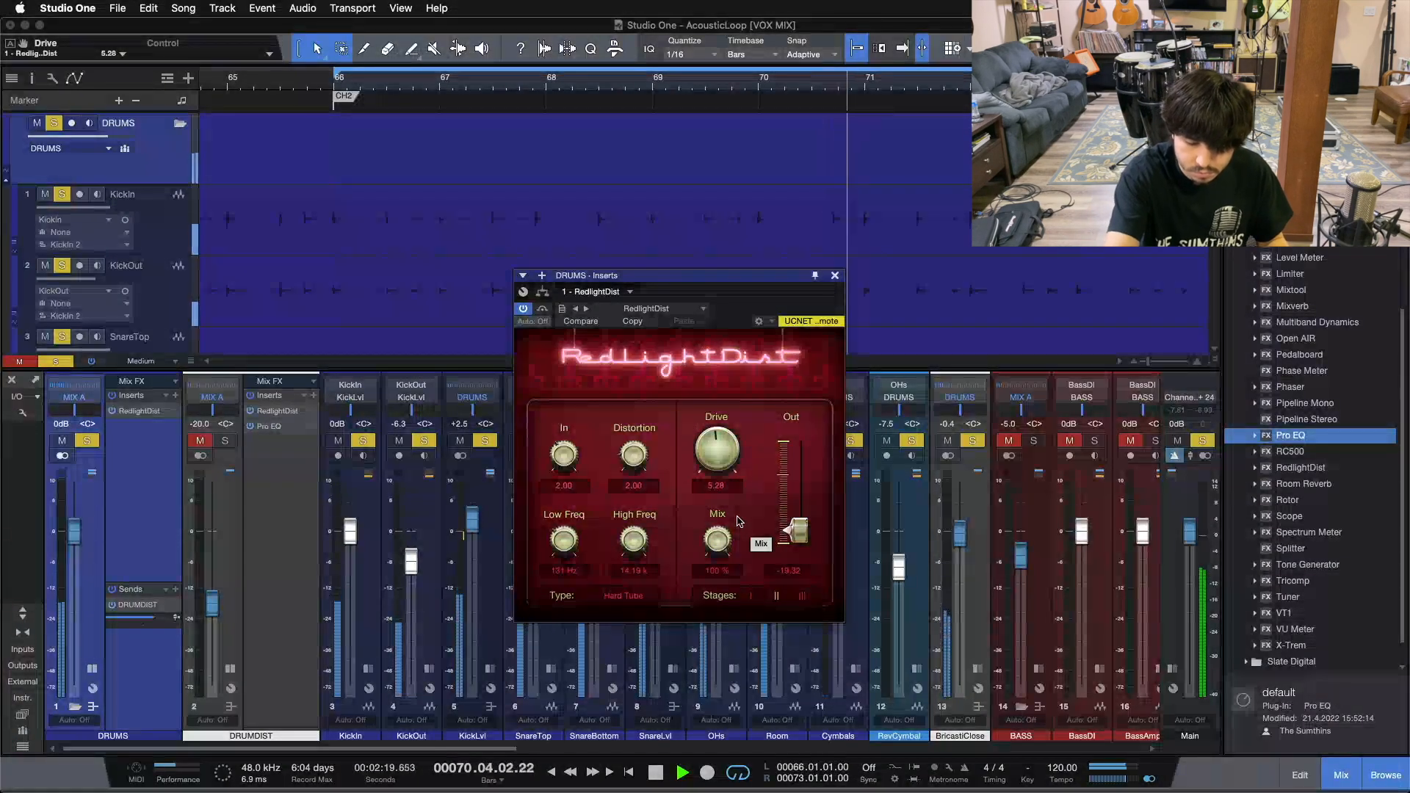
{"action": "key", "text": "space"}
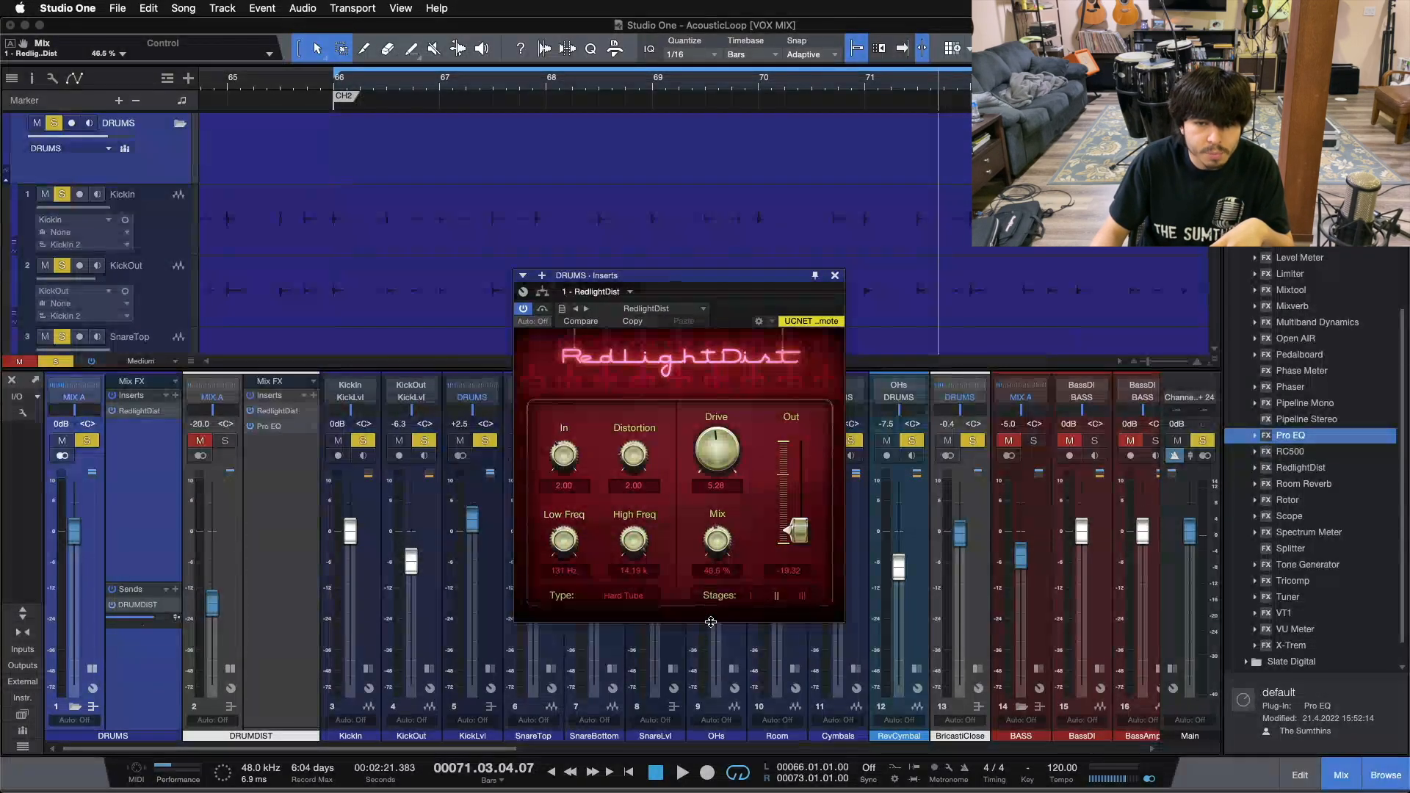
Step: Sweep RedlightDist's Mix between partial and full, resume playback, set Mix to 8% and compare with the effect bypassed
{"action": "left_click_drag", "start_coordinate": [705, 437], "coordinate": [665, 690]}
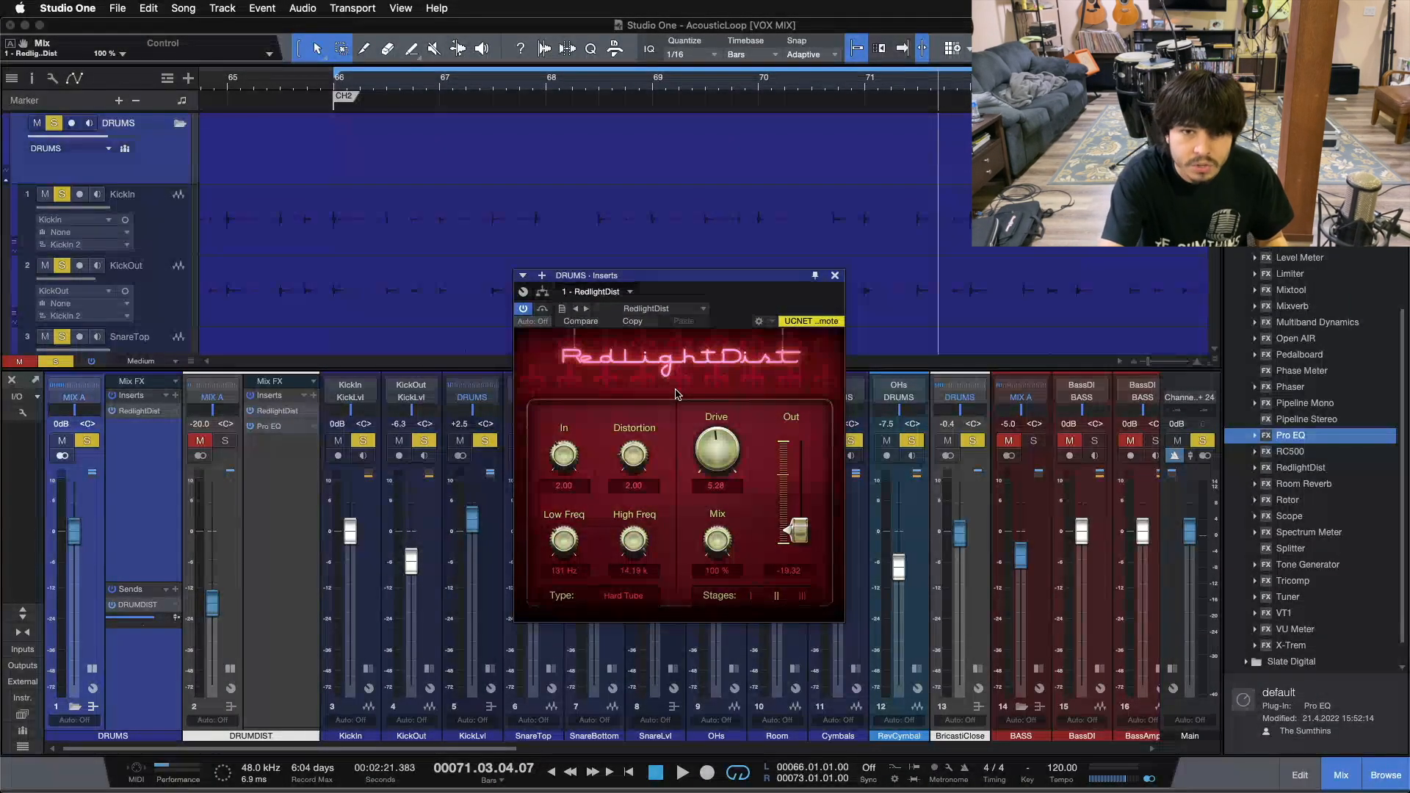
{"action": "key", "text": "space"}
{"action": "left_click_drag", "start_coordinate": [722, 534], "coordinate": [725, 541]}
{"action": "scroll", "coordinate": [723, 542], "scroll_direction": "up", "scroll_amount": 5}
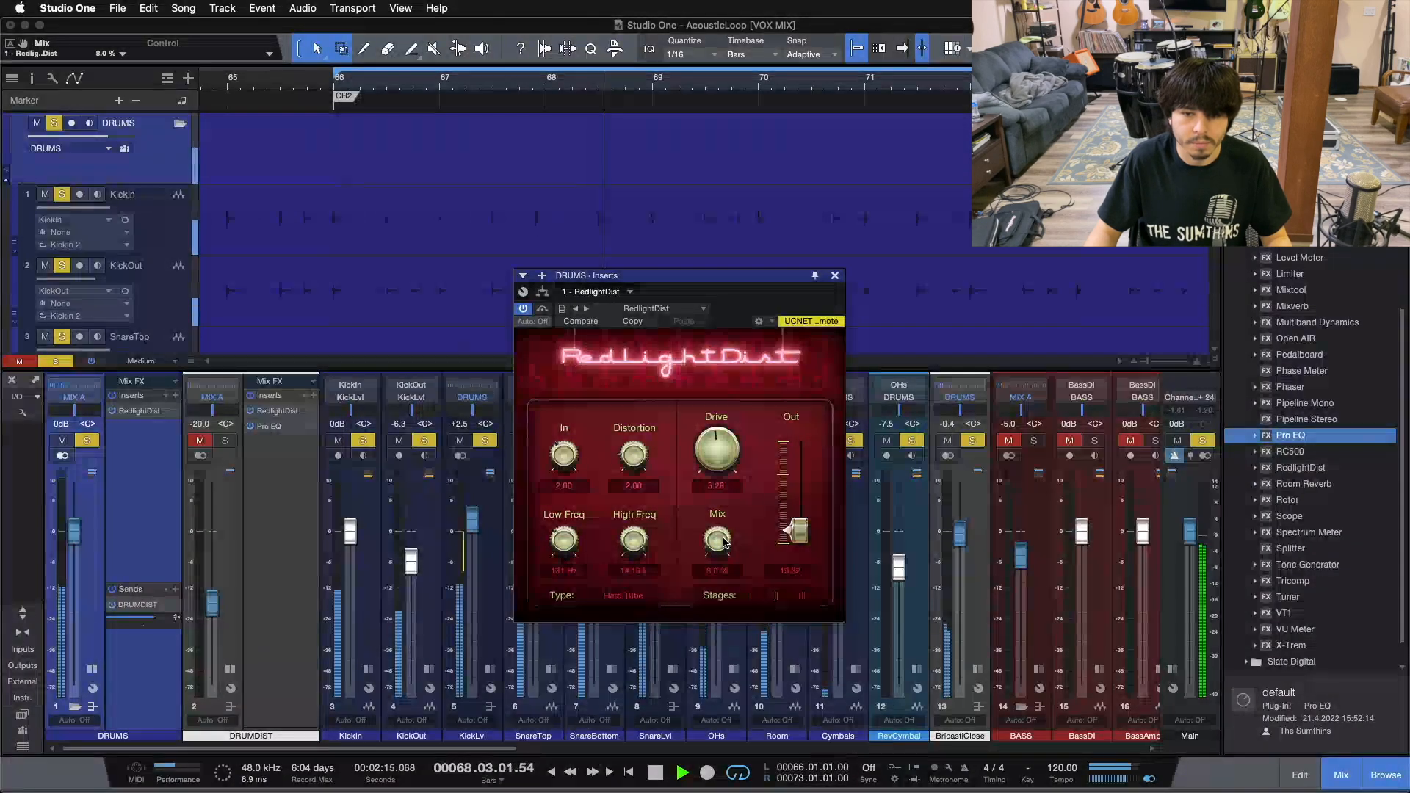
{"action": "left_click", "coordinate": [542, 309]}
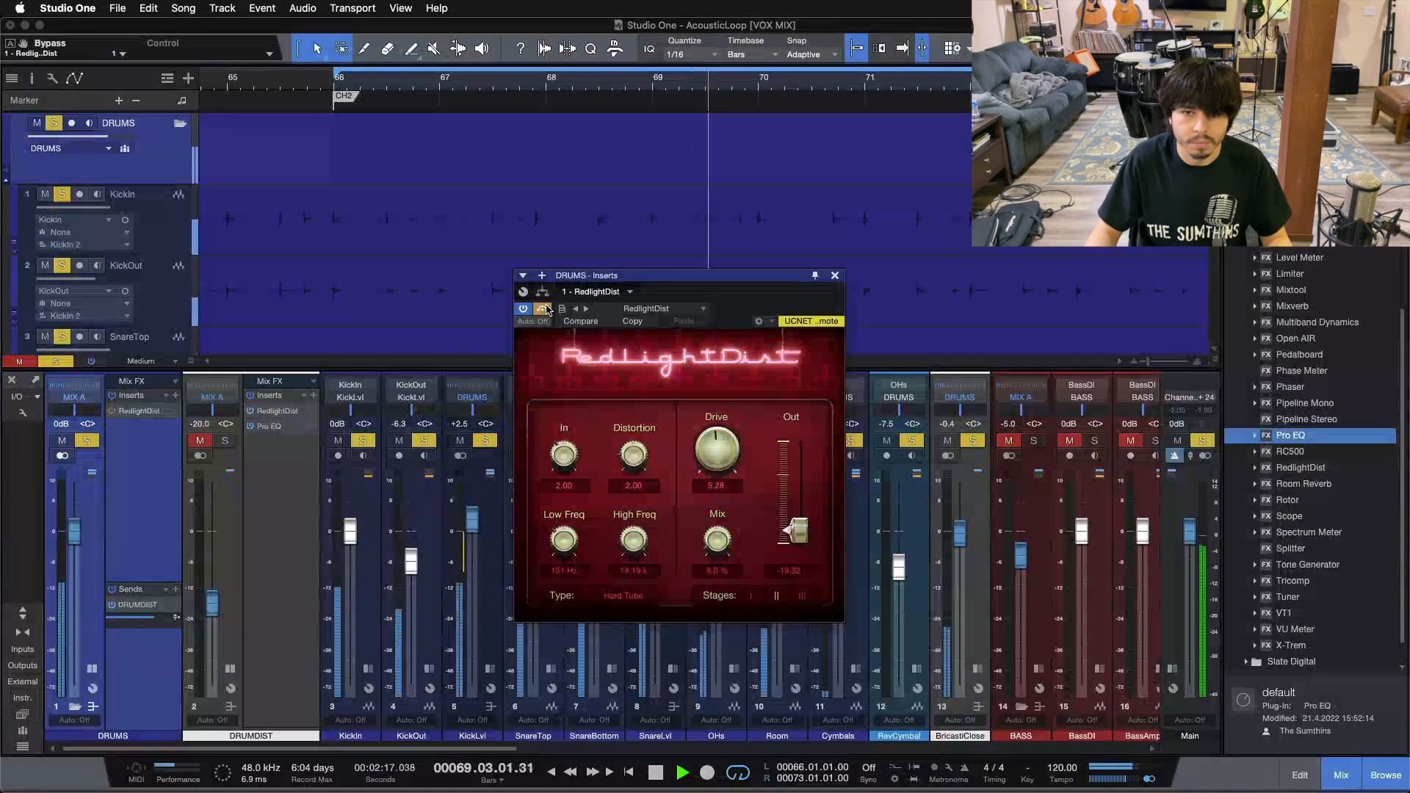
{"action": "left_click", "coordinate": [544, 309]}
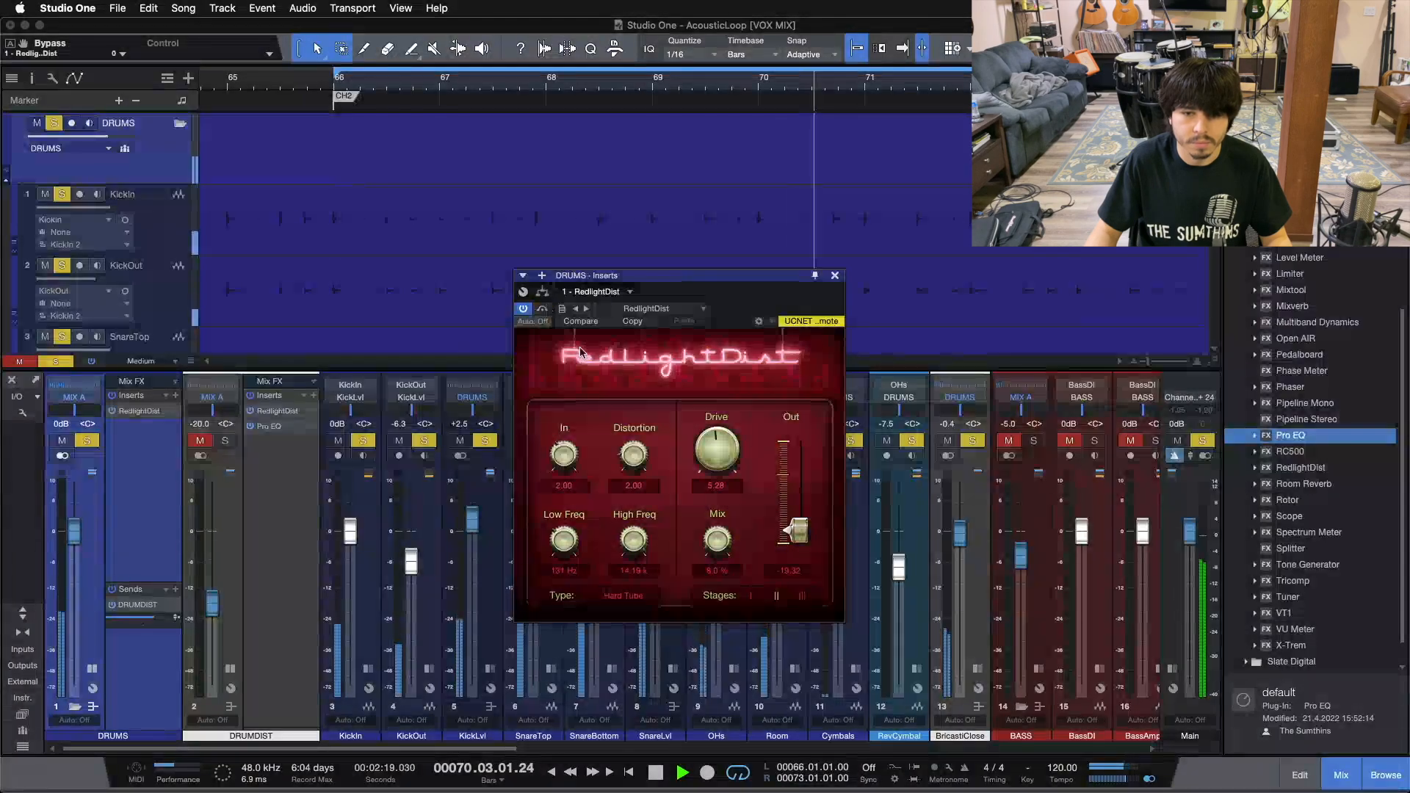
Step: Raise RedlightDist's Mix to 18% and toggle its bypass to compare the drums with and without it
{"action": "left_click_drag", "start_coordinate": [716, 541], "coordinate": [714, 534]}
{"action": "scroll", "coordinate": [714, 534], "scroll_direction": "up", "scroll_amount": 6}
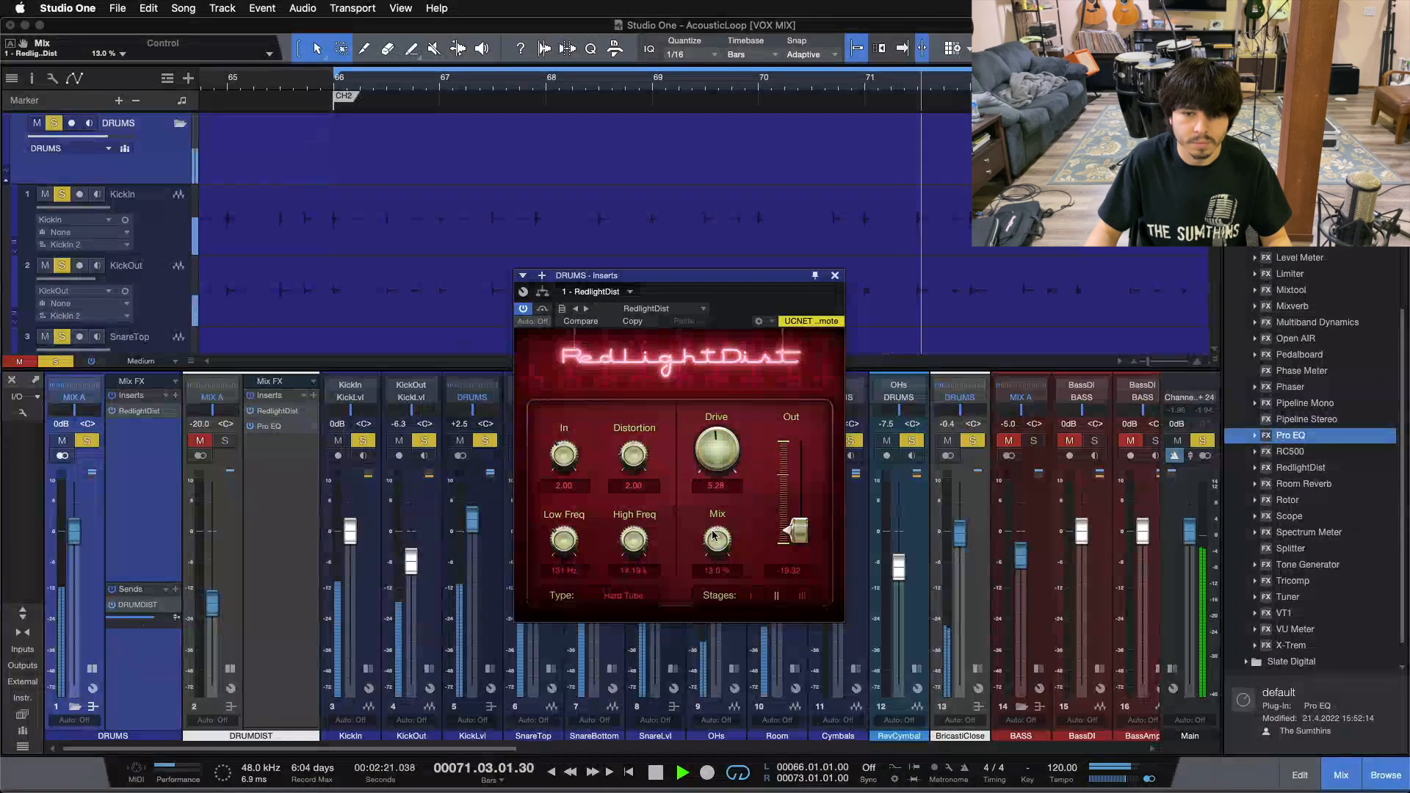
{"action": "scroll", "coordinate": [714, 534], "scroll_direction": "up", "scroll_amount": 2}
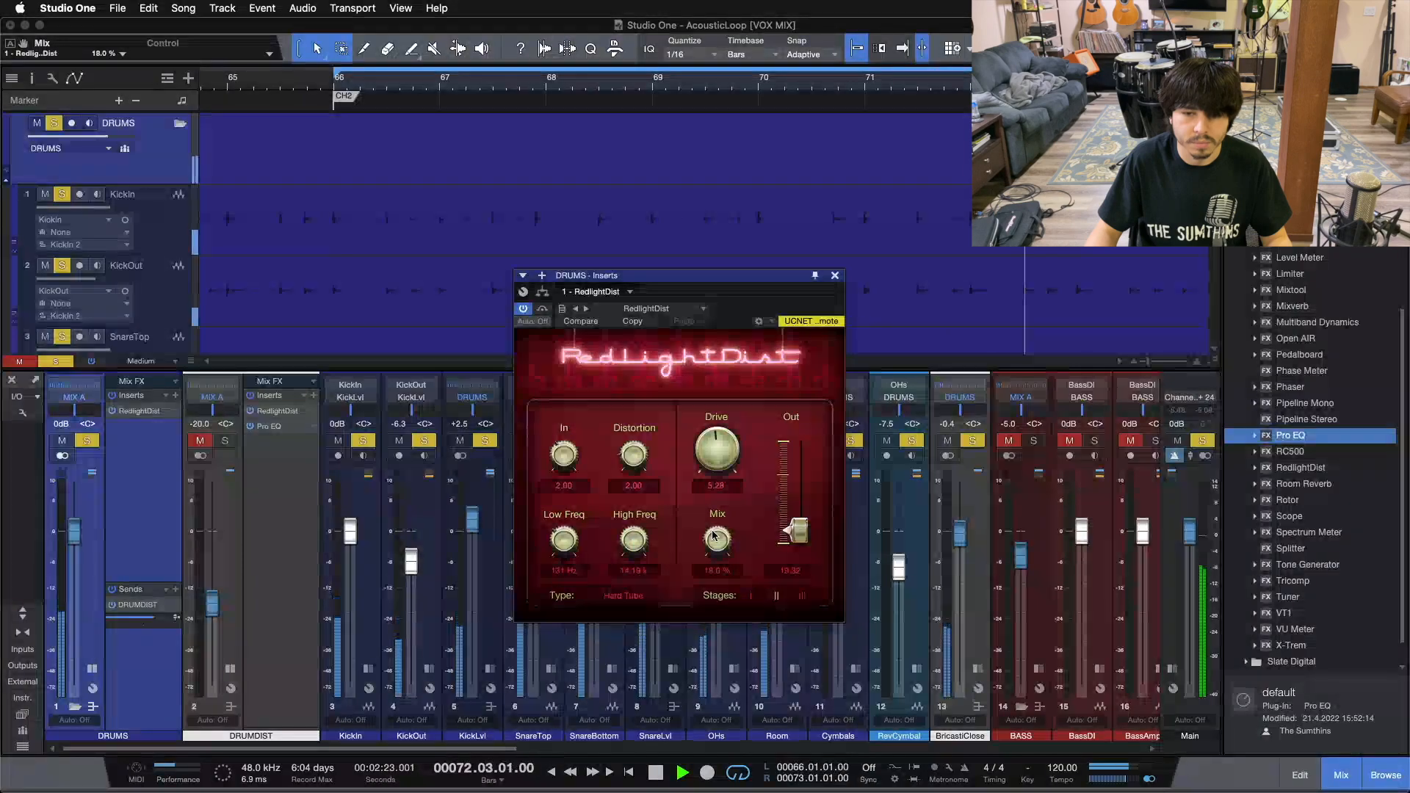
{"action": "scroll", "coordinate": [713, 534], "scroll_direction": "up", "scroll_amount": 1}
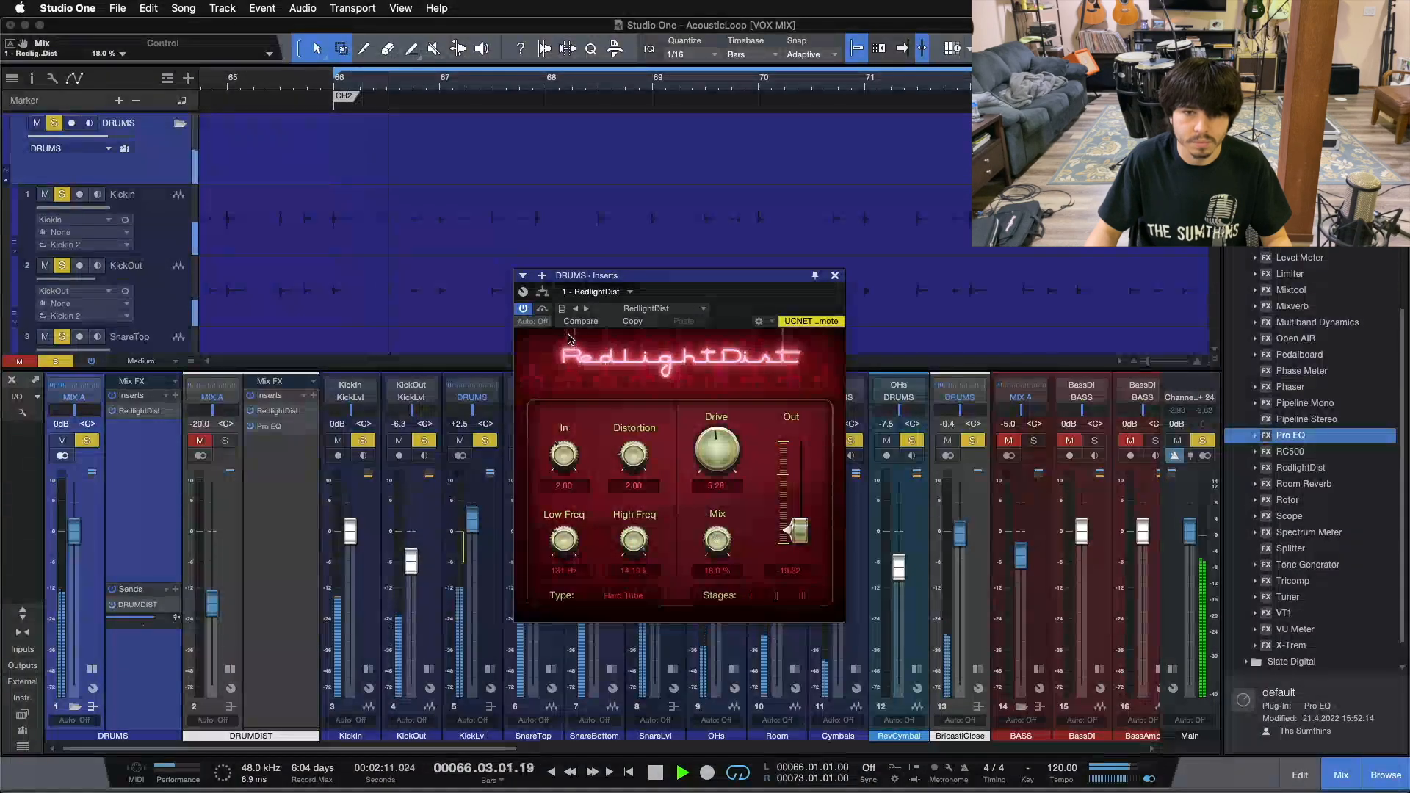
{"action": "left_click", "coordinate": [544, 309]}
{"action": "left_click", "coordinate": [542, 308]}
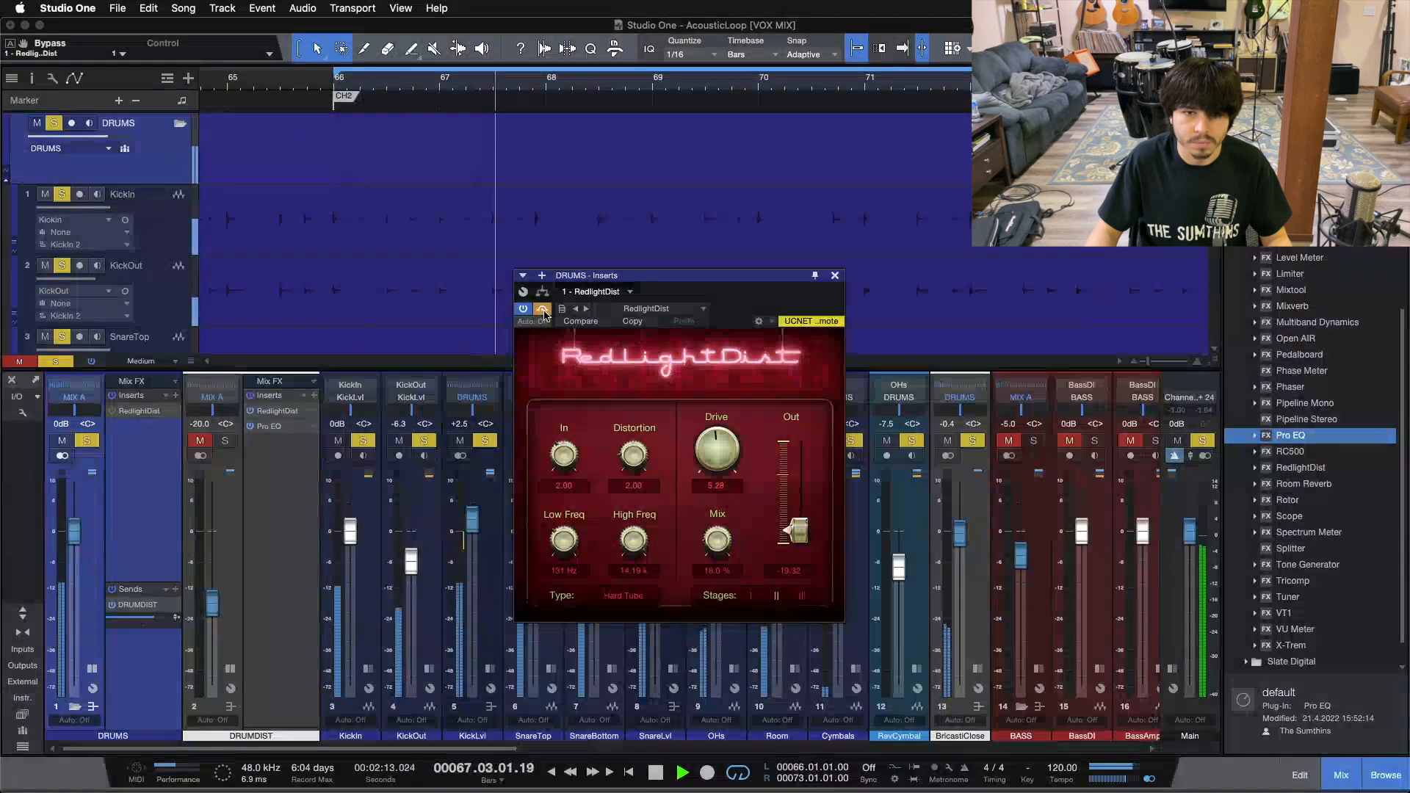
Step: Reduce RedlightDist's Mix to 14% and compare the drums with the effect bypassed and active
{"action": "scroll", "coordinate": [719, 538], "scroll_direction": "down", "scroll_amount": 4}
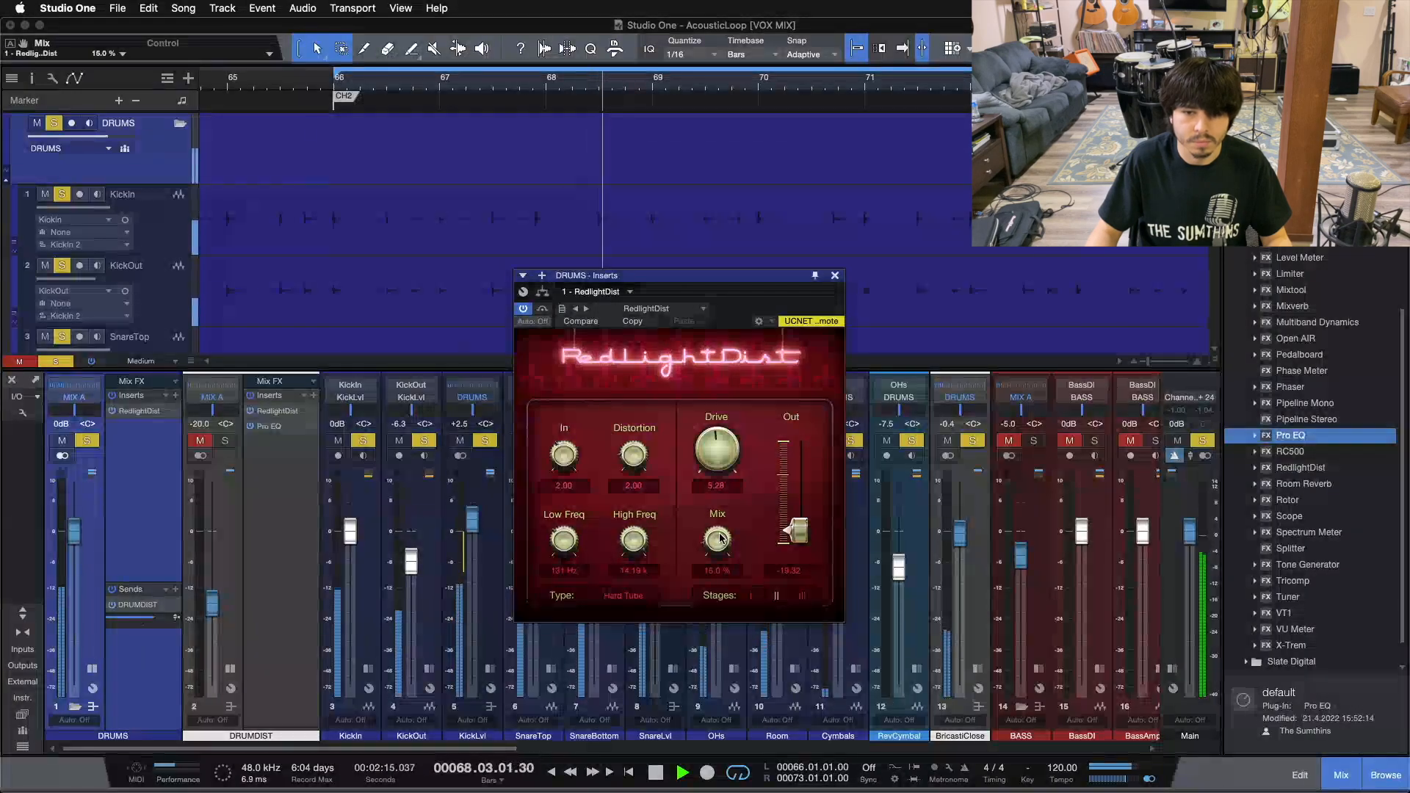
{"action": "left_click", "coordinate": [542, 309]}
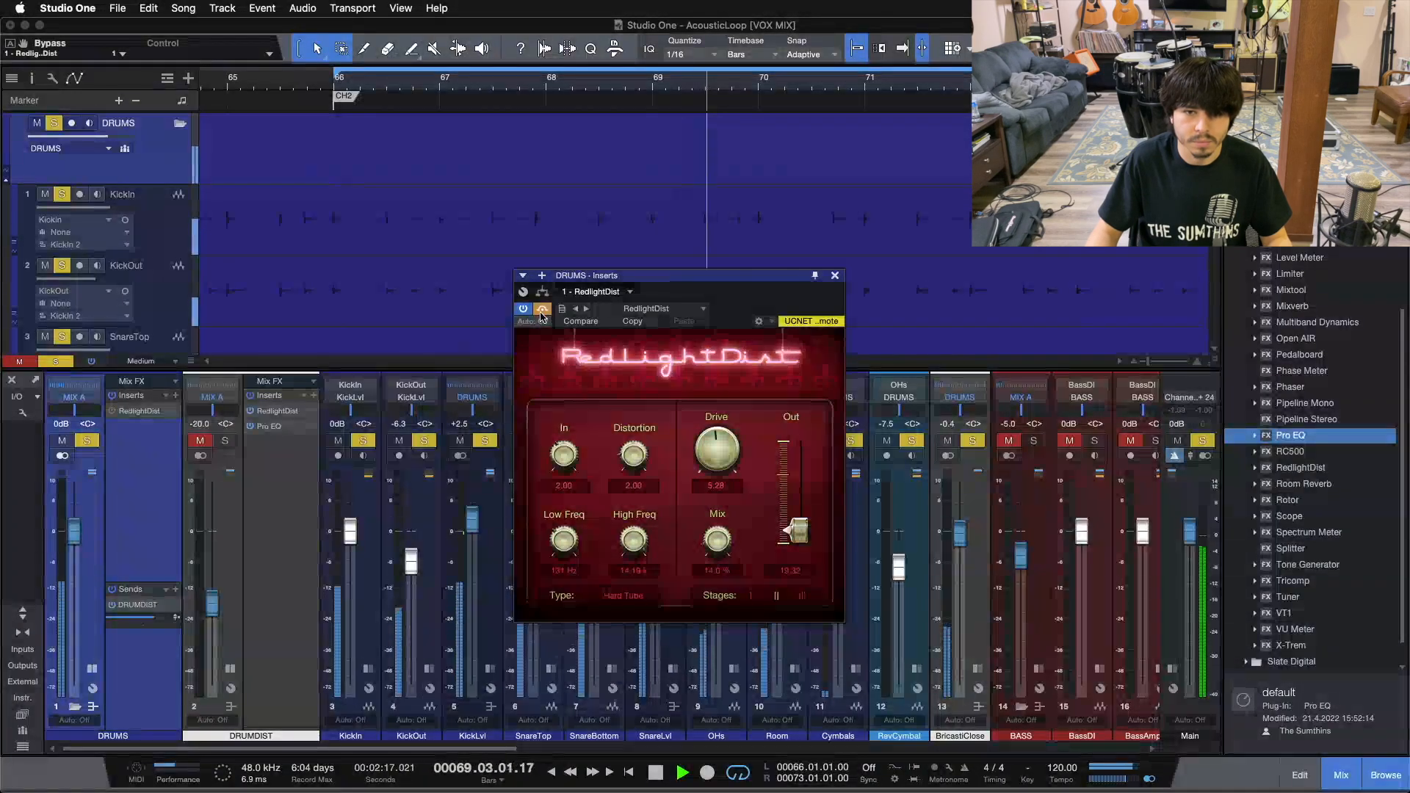
{"action": "left_click", "coordinate": [542, 309]}
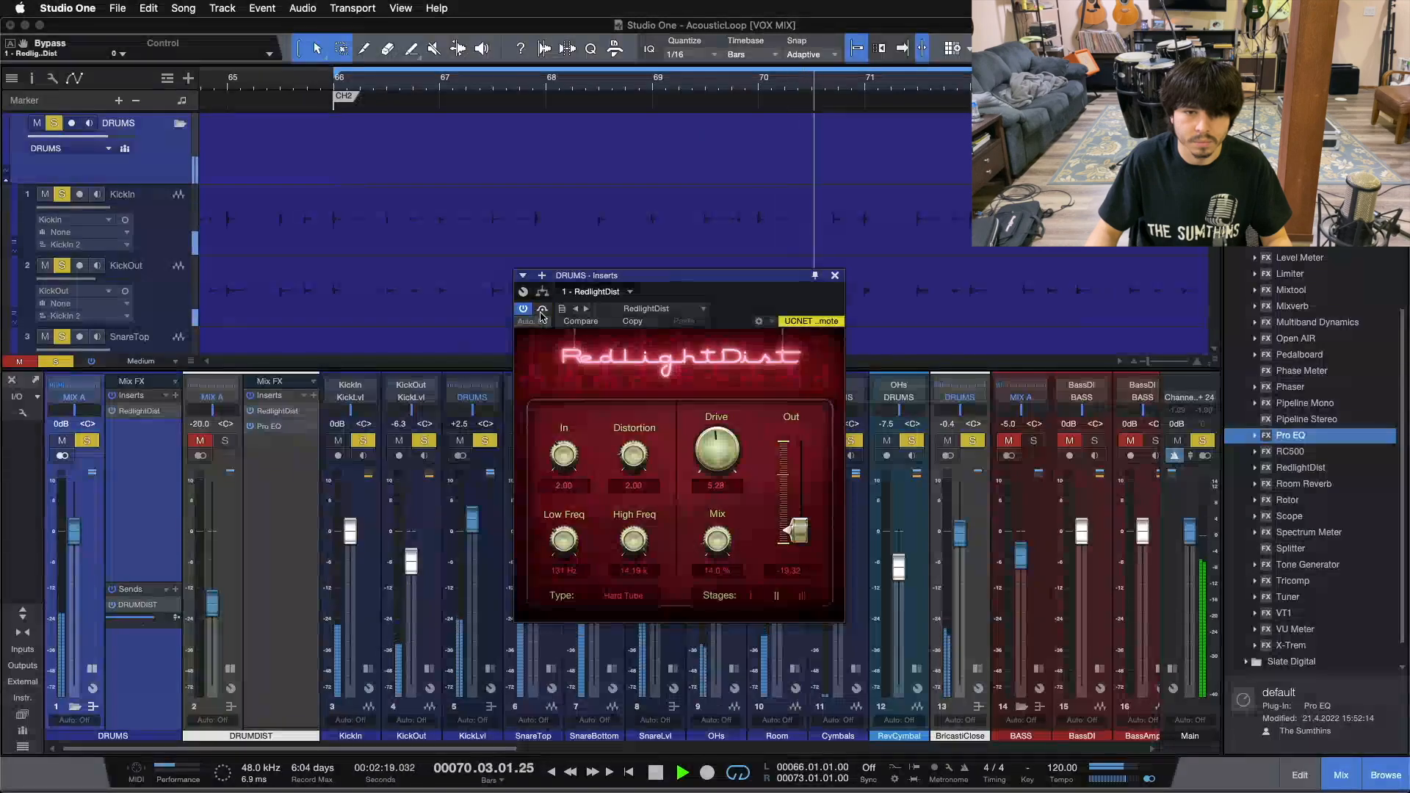
{"action": "left_click", "coordinate": [542, 310]}
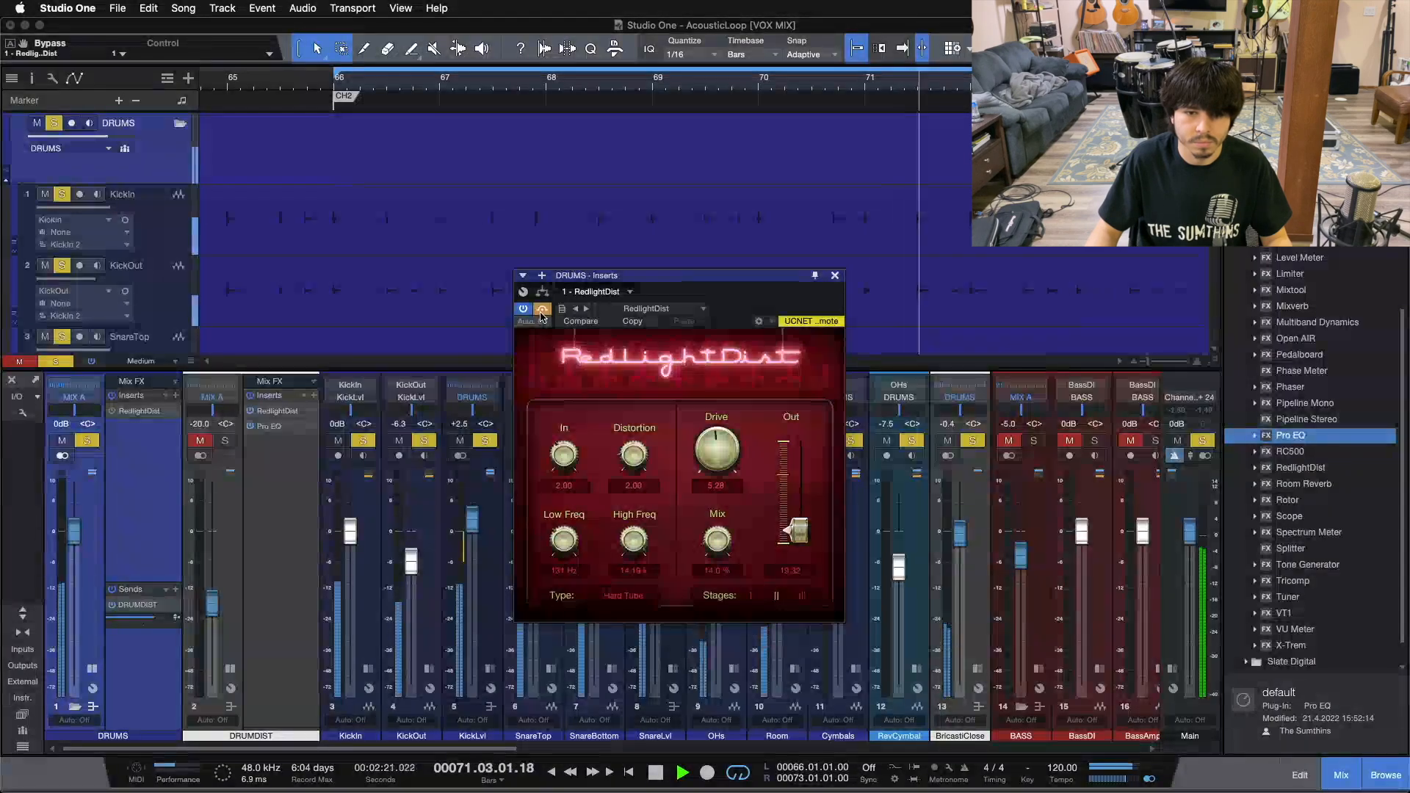
Step: Raise RedlightDist's output gain to about -18.7 dB and check the level match by toggling bypass, leaving the effect active
{"action": "left_click_drag", "start_coordinate": [796, 526], "coordinate": [797, 524]}
{"action": "left_click", "coordinate": [542, 309]}
{"action": "left_click", "coordinate": [800, 530]}
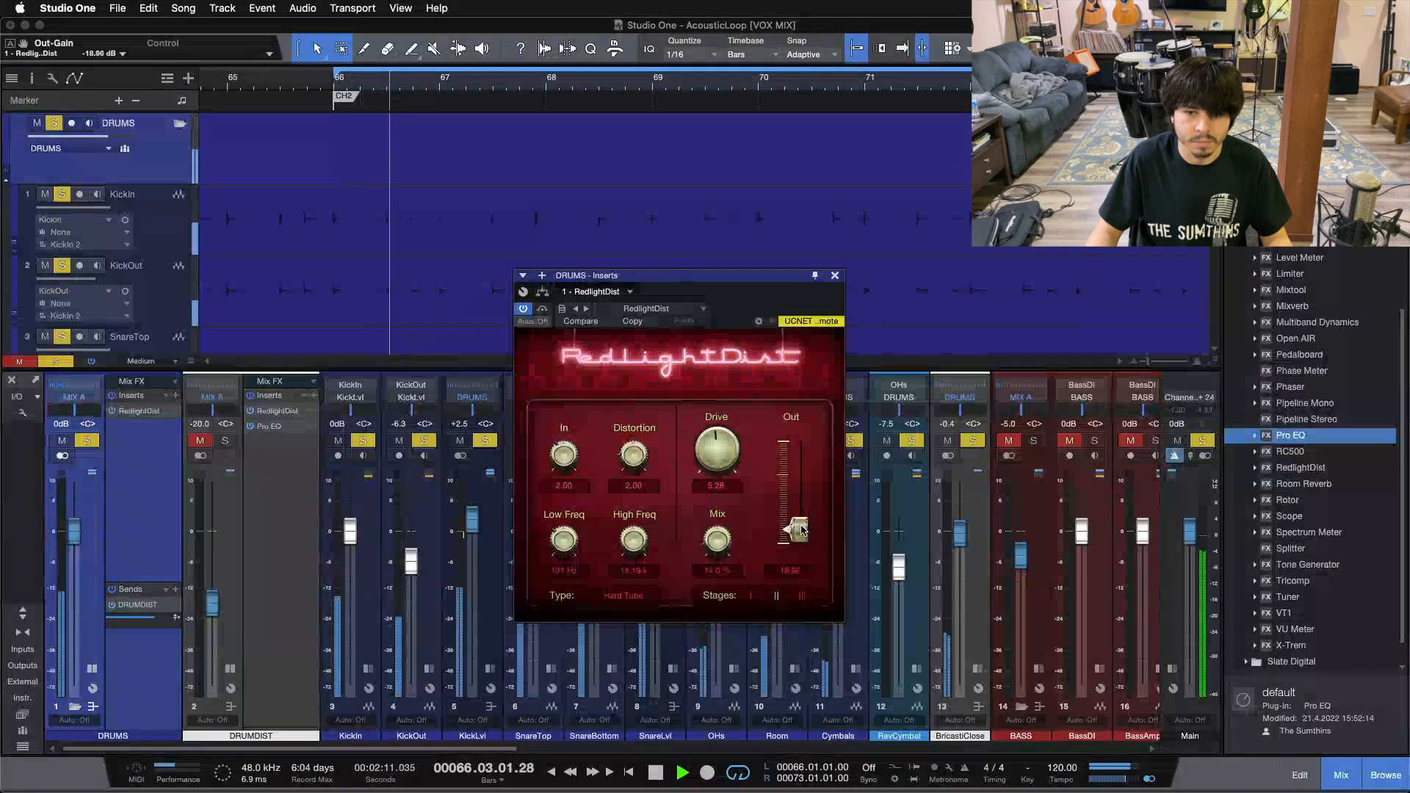
{"action": "left_click", "coordinate": [542, 310]}
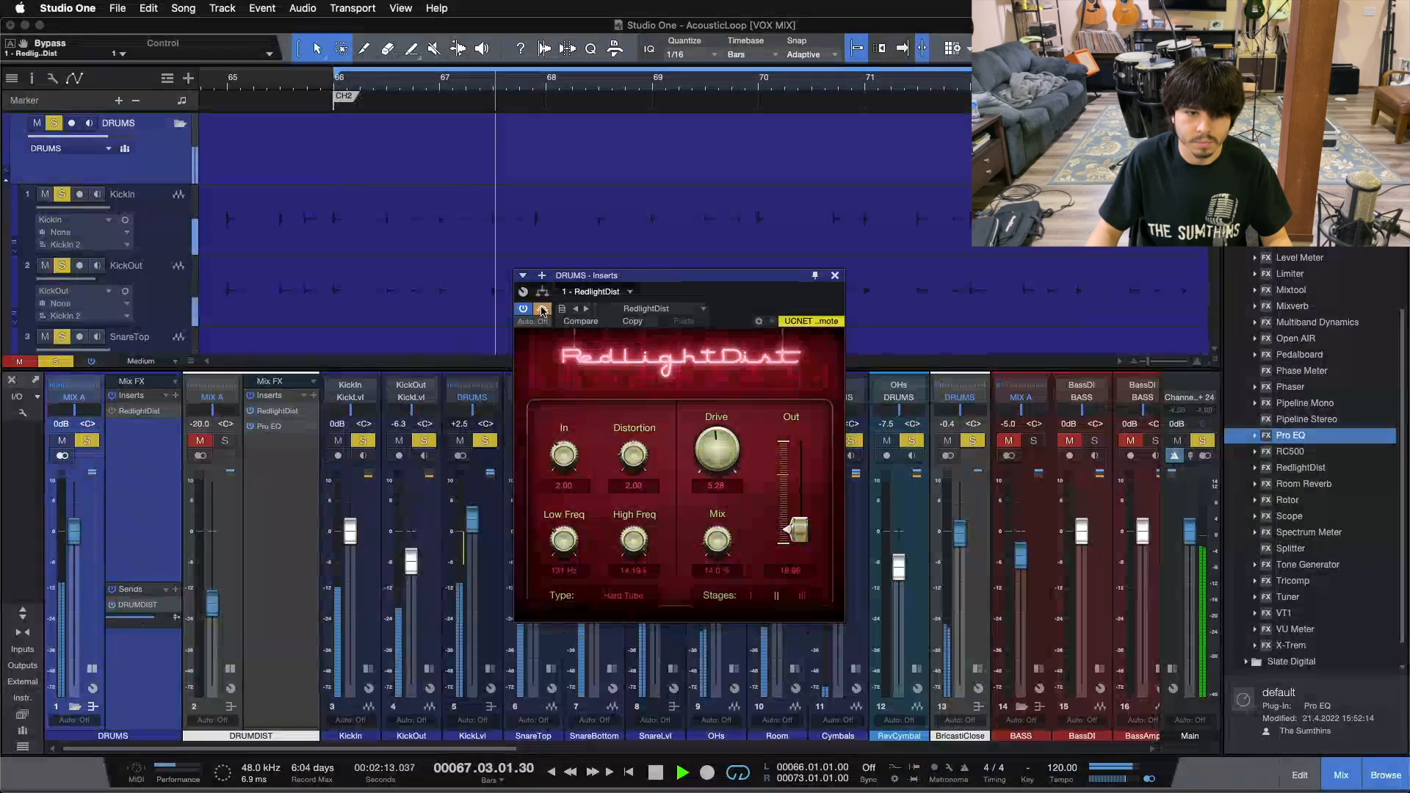
{"action": "left_click", "coordinate": [542, 310]}
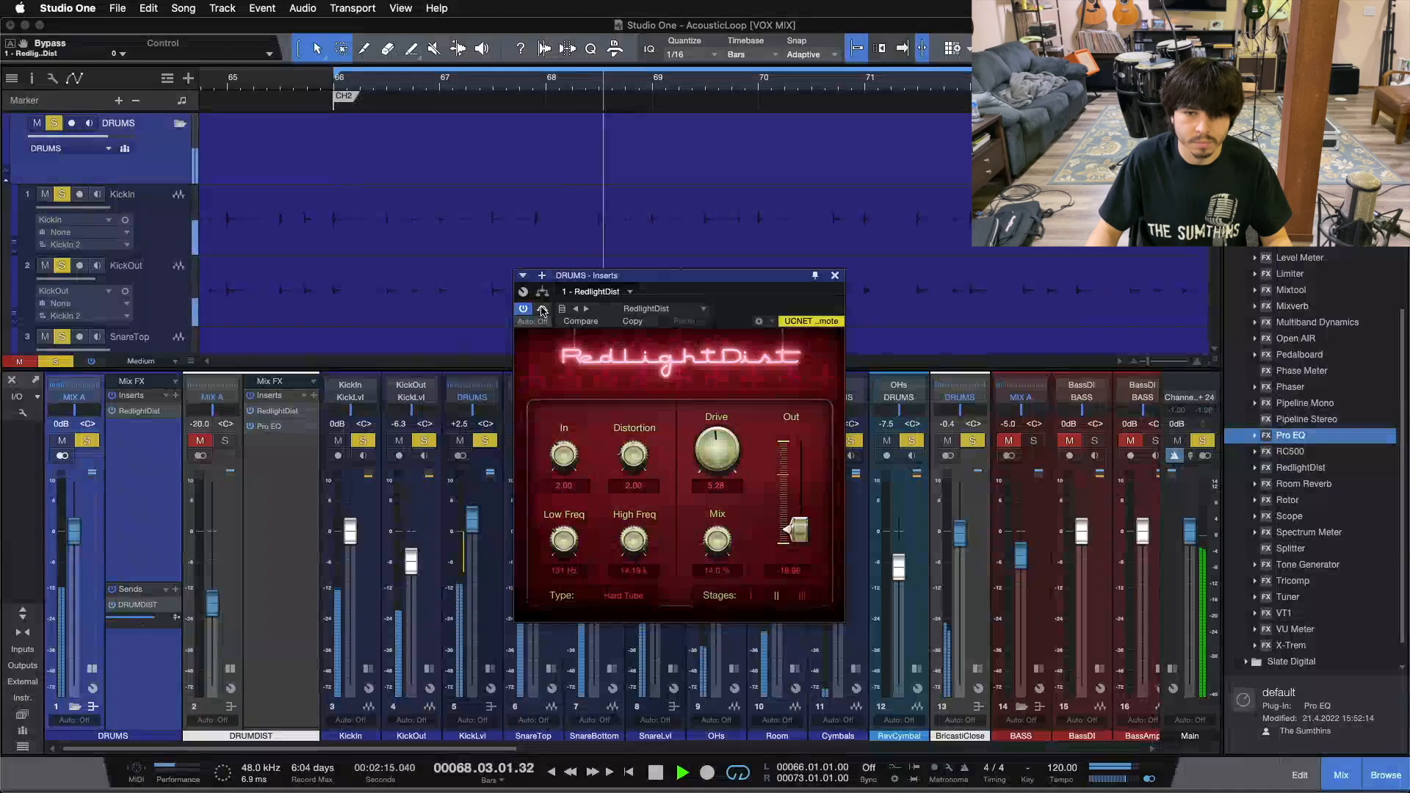
Step: Reduce RedlightDist's Mix to 10%, compare the drums with the effect bypassed and active, and stop playback
{"action": "left_click_drag", "start_coordinate": [719, 536], "coordinate": [721, 544]}
{"action": "left_click", "coordinate": [542, 310]}
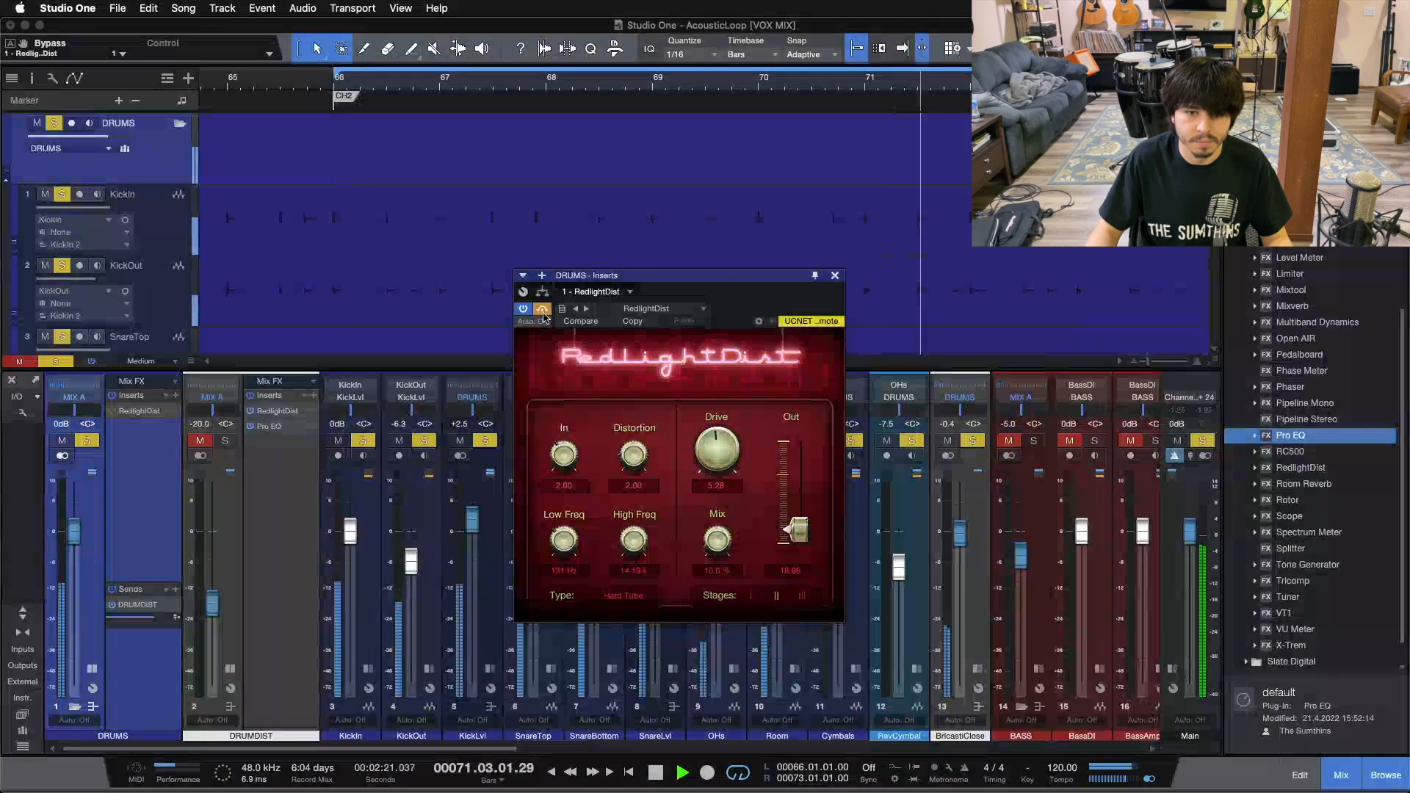
{"action": "left_click", "coordinate": [542, 310]}
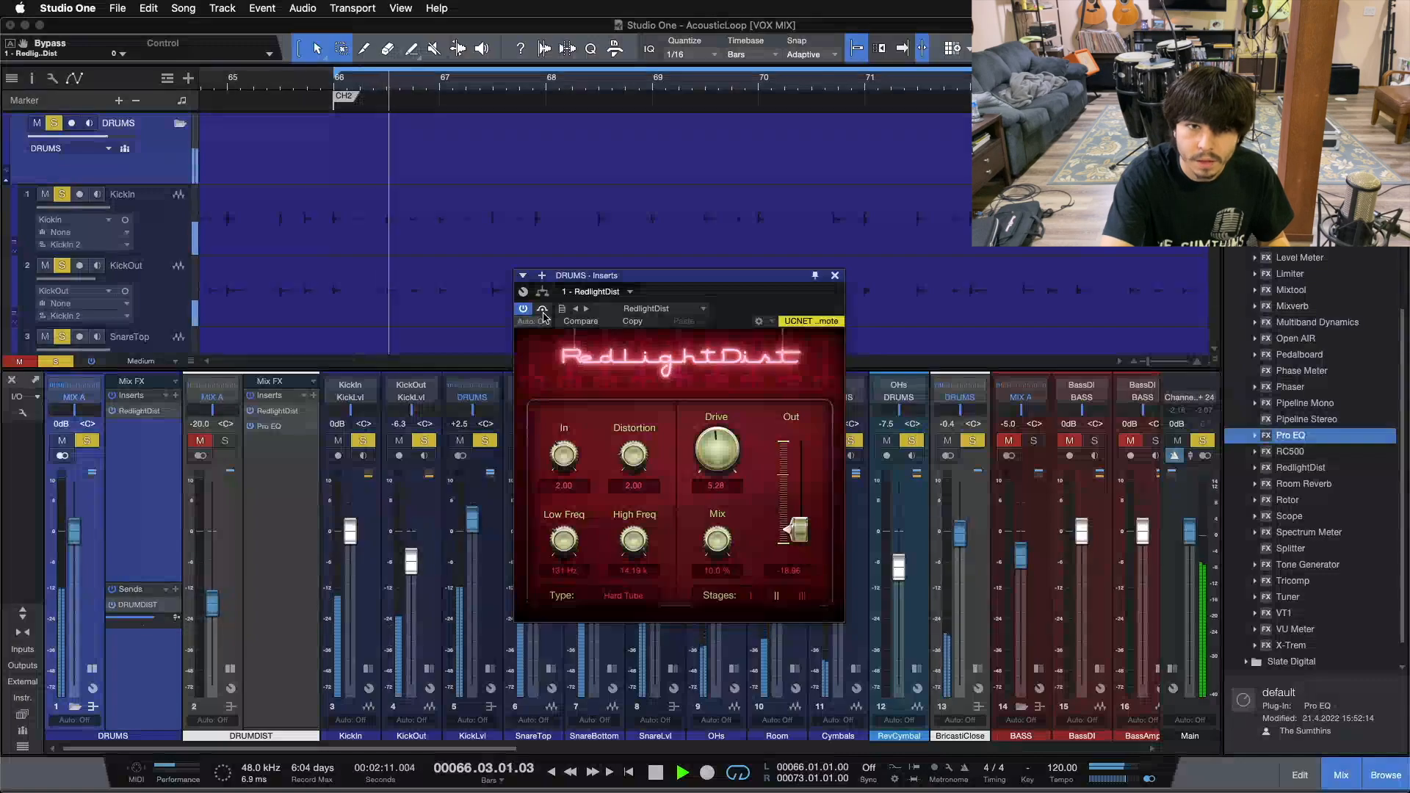
{"action": "key", "text": "space"}
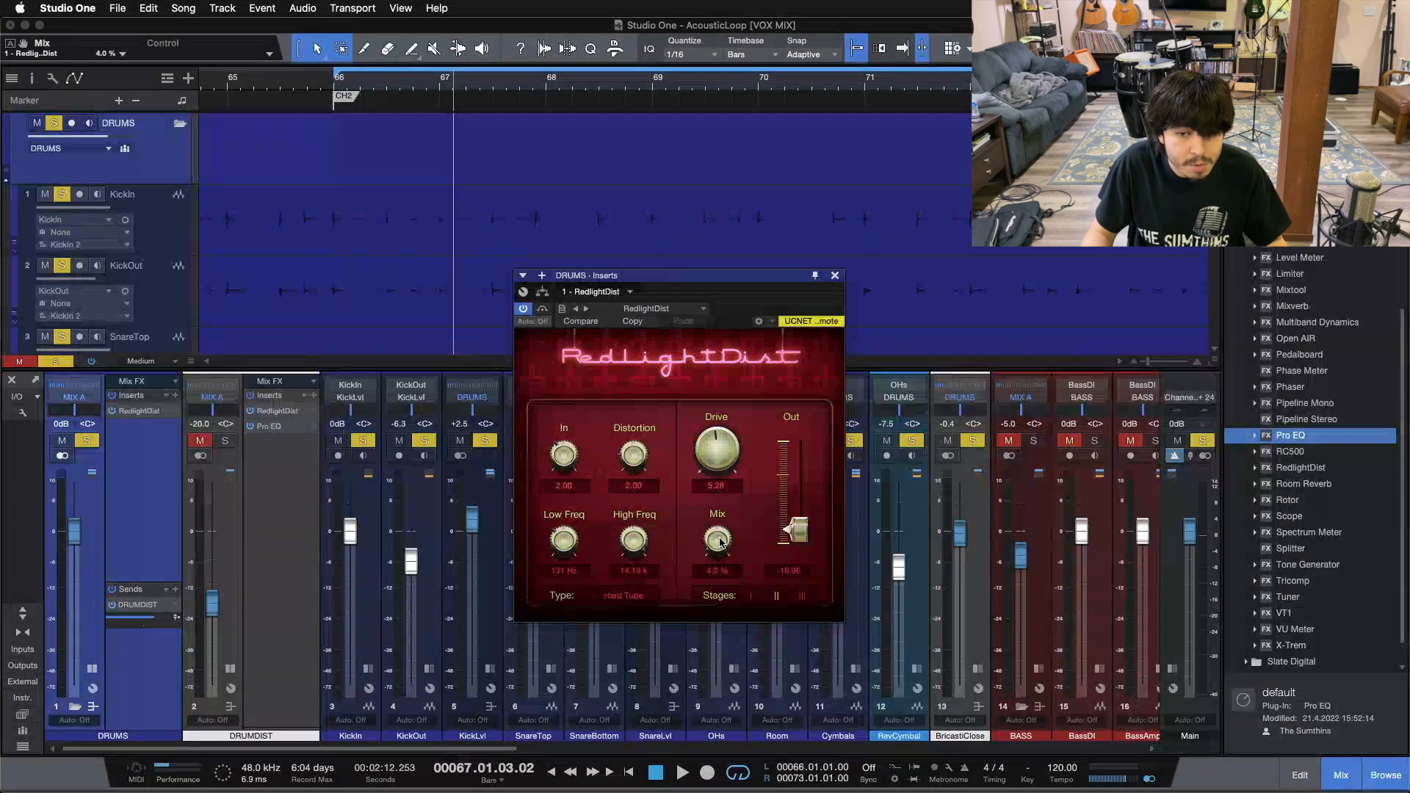
Step: Resume playback, lower RedlightDist's Mix to 3%, toggle its bypass to compare the drums, and stop playback
{"action": "key", "text": "space"}
{"action": "scroll", "coordinate": [717, 540], "scroll_direction": "down", "scroll_amount": 2}
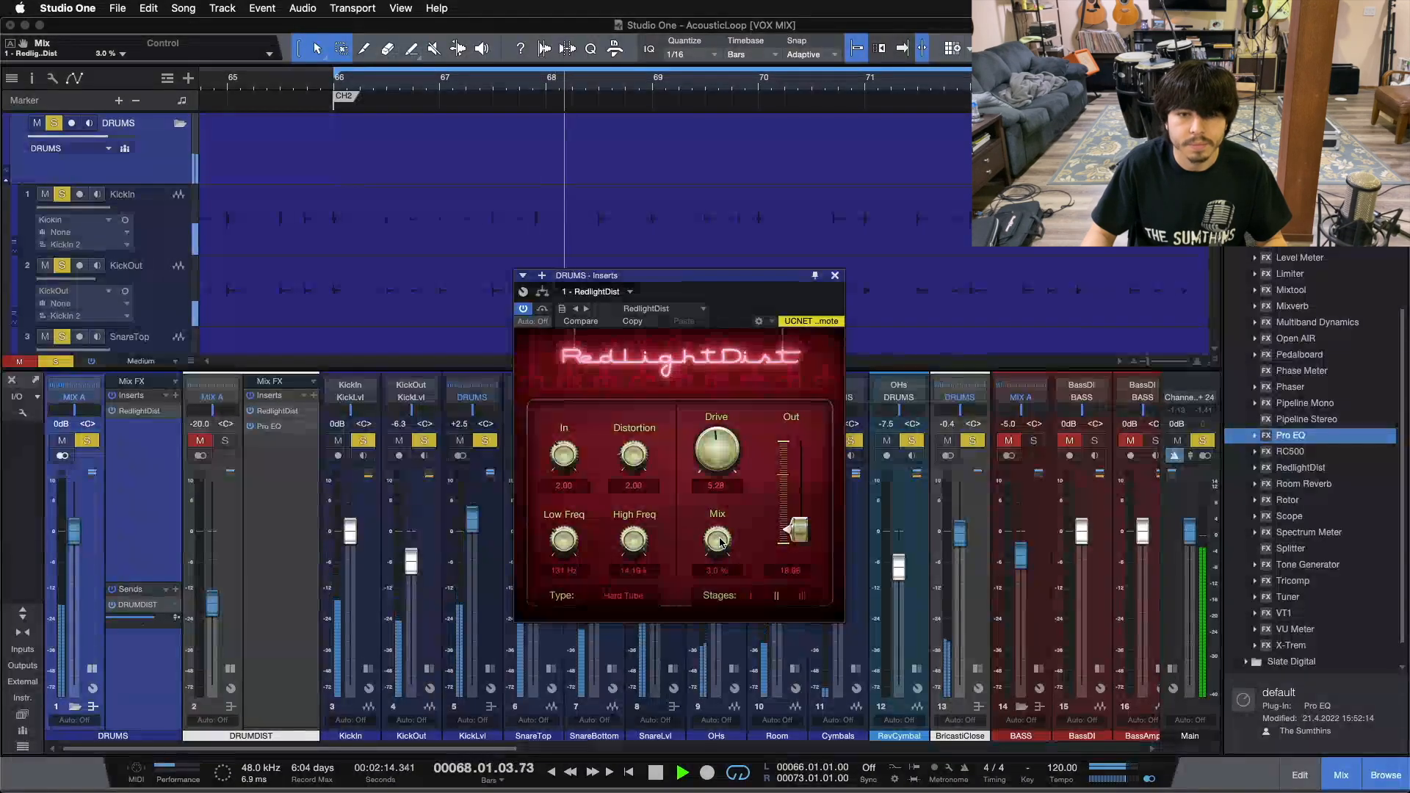
{"action": "left_click", "coordinate": [541, 310]}
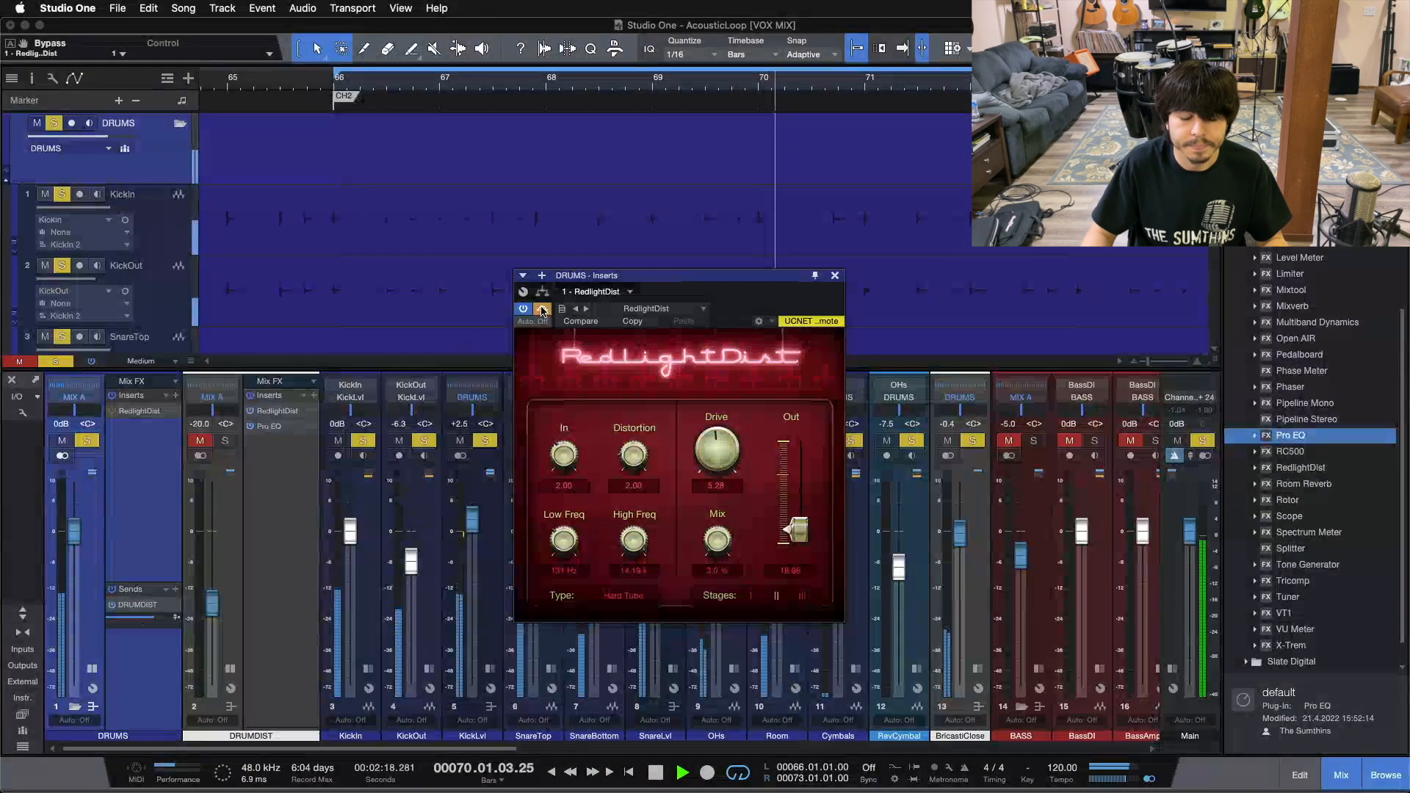
{"action": "left_click", "coordinate": [542, 309]}
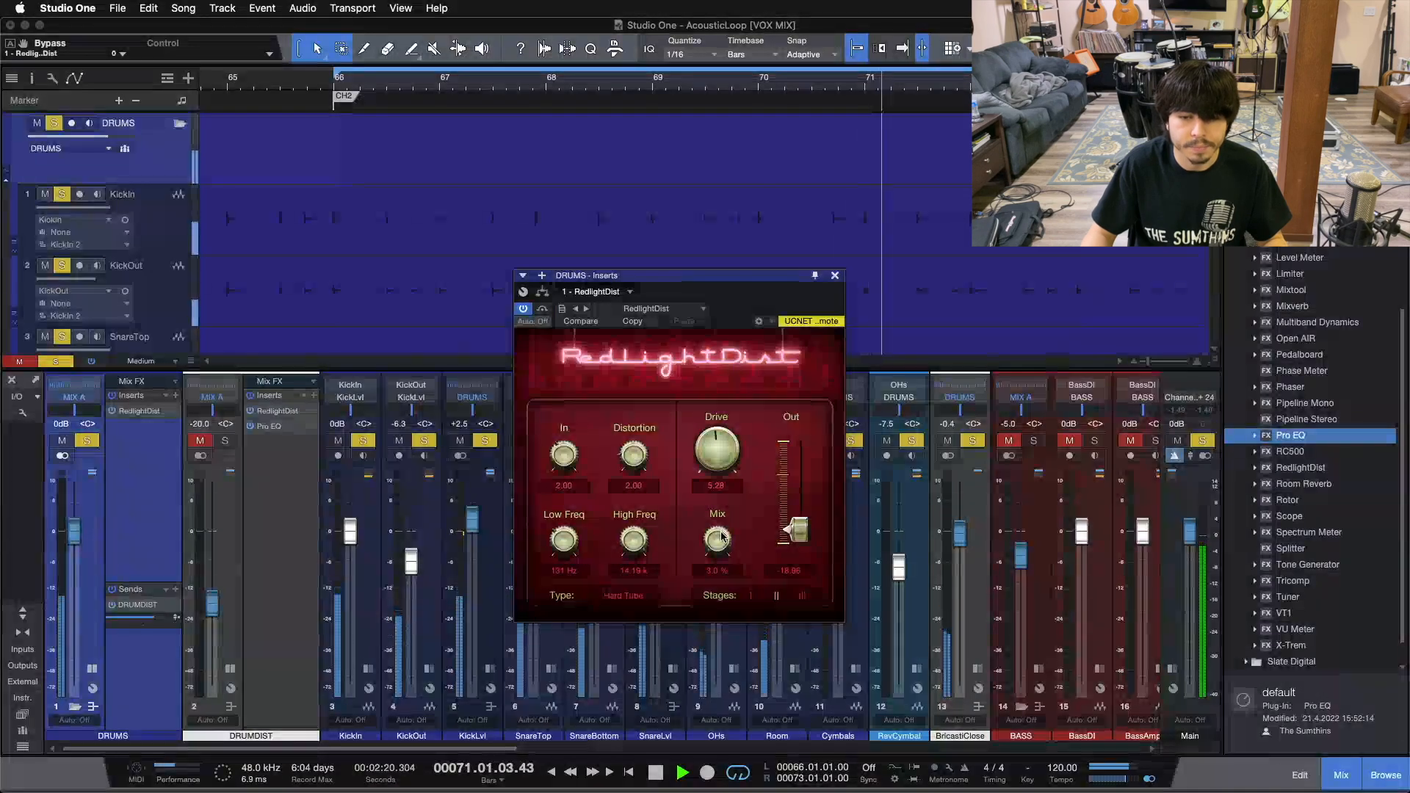
{"action": "key", "text": "space"}
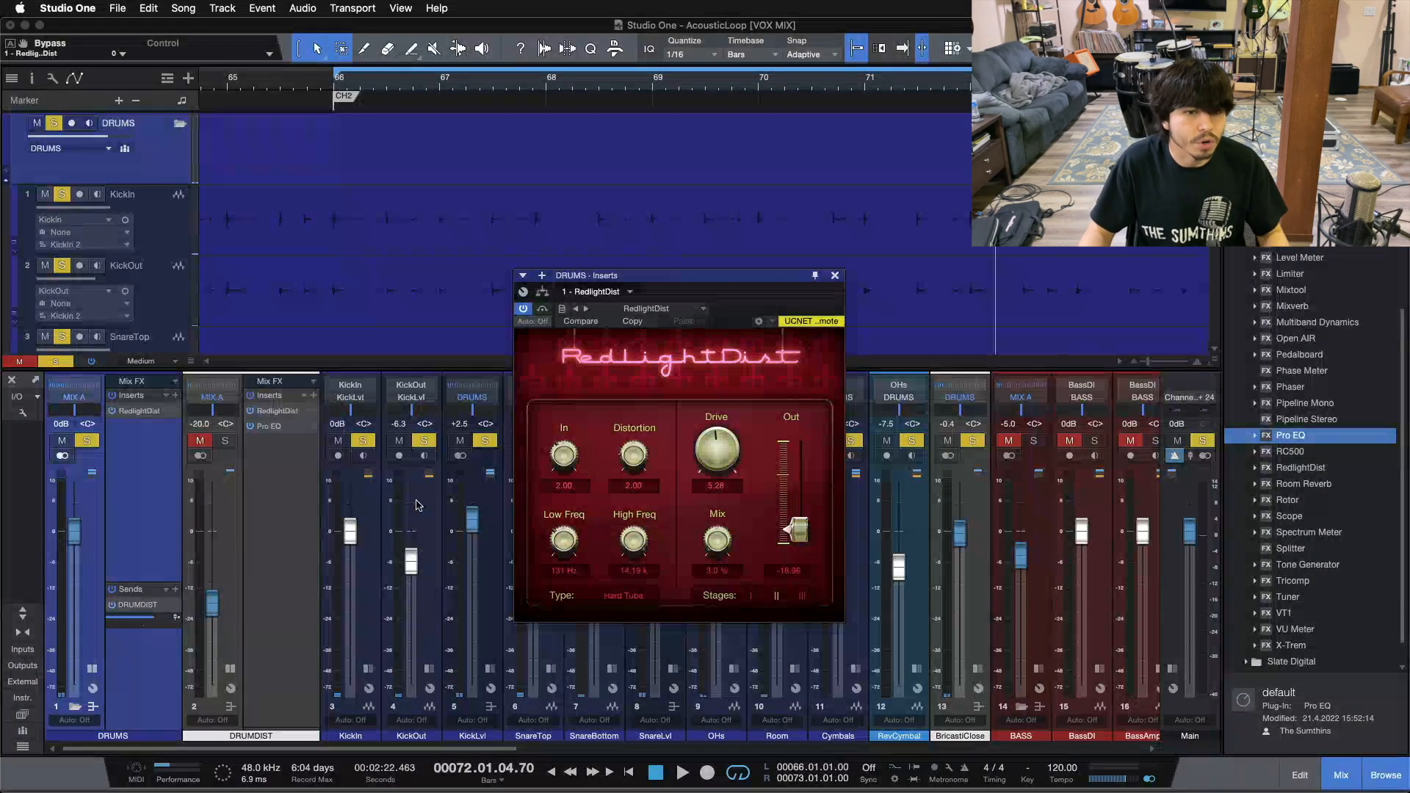
Step: Remove the RedlightDist insert from the DRUMS bus and take the drums out of solo
{"action": "right_click", "coordinate": [127, 413]}
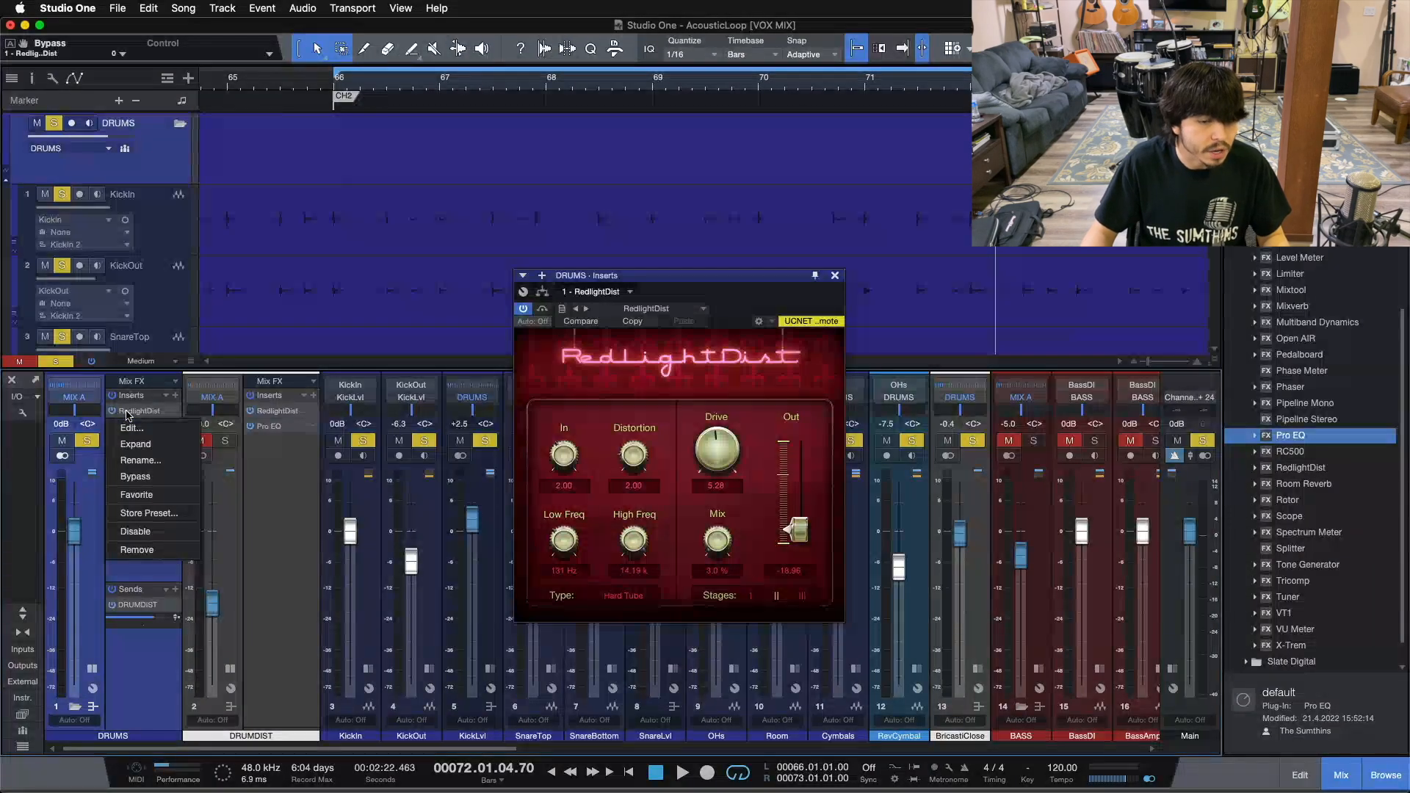
{"action": "left_click", "coordinate": [155, 547]}
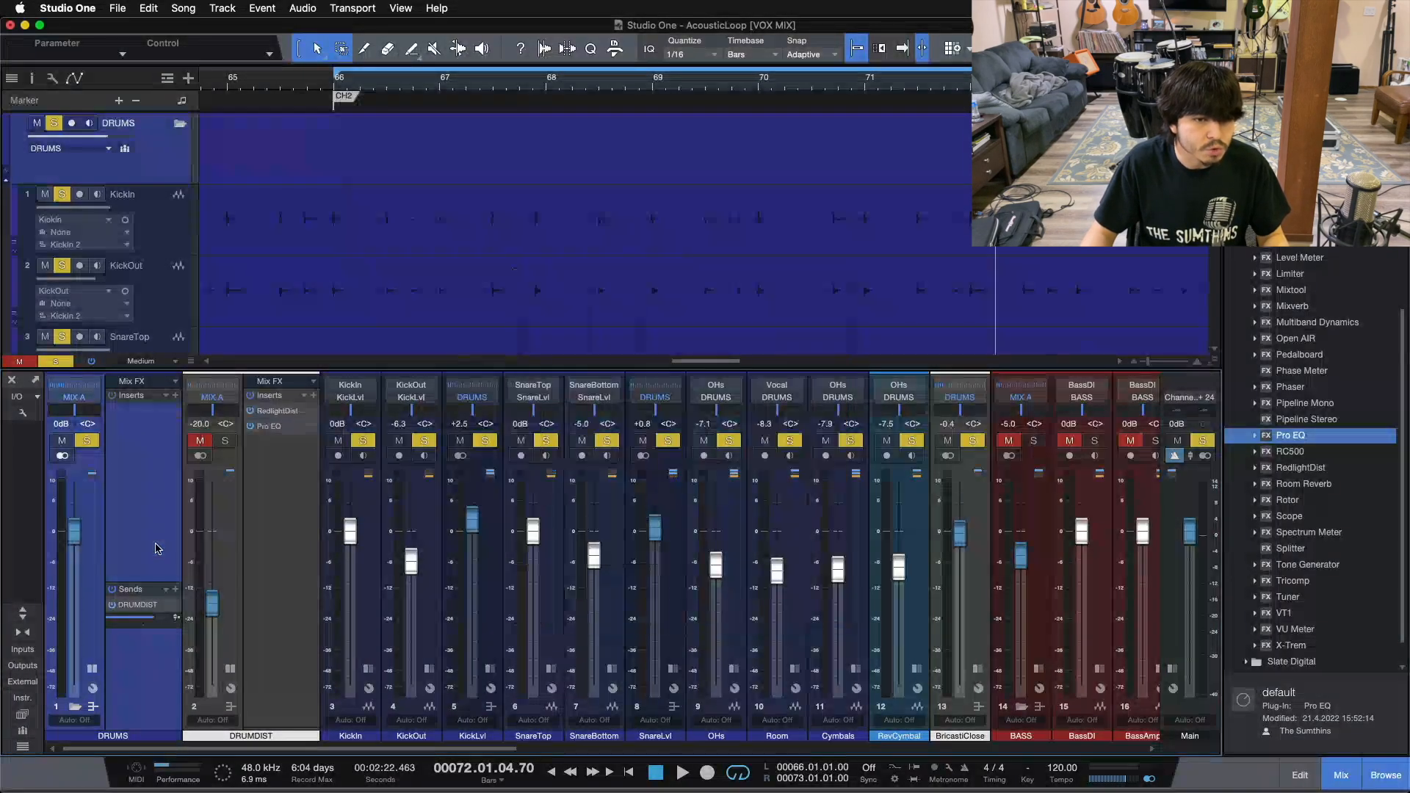
{"action": "key", "text": "s"}
Step: Toggle the DRUMDIST channel's mute, leaving it muted, and collapse its inserts and sends view
{"action": "left_click", "coordinate": [200, 443]}
{"action": "left_click", "coordinate": [200, 443]}
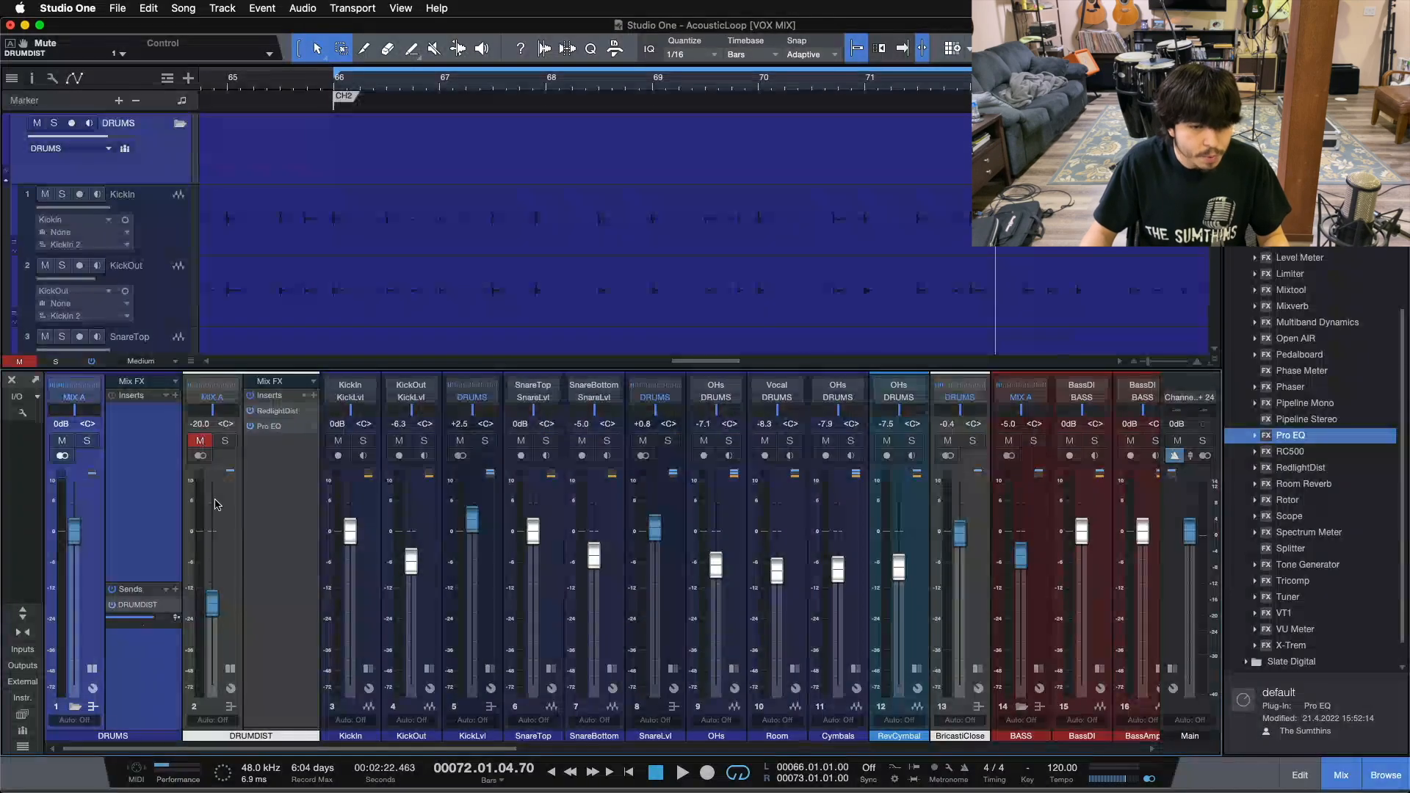
{"action": "left_click", "coordinate": [230, 669]}
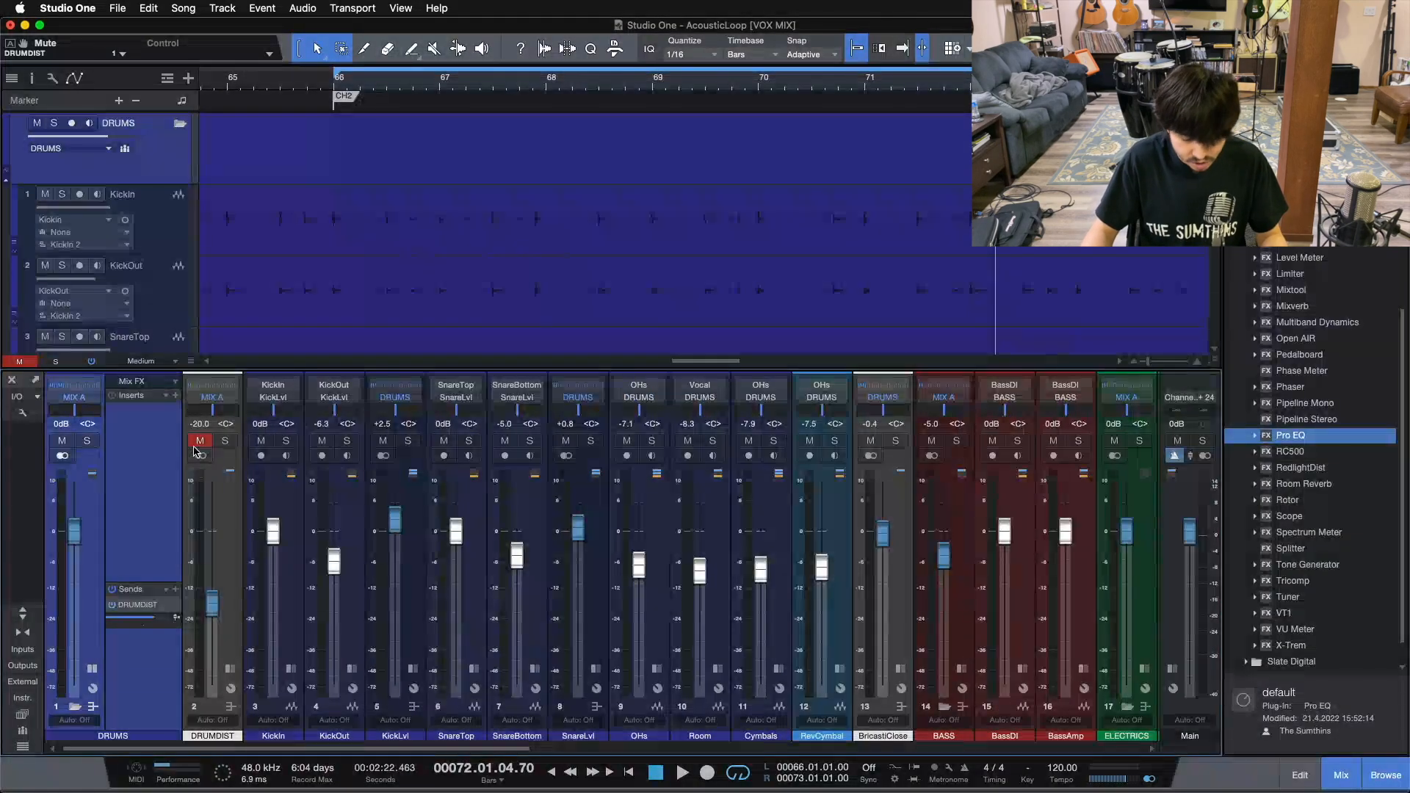
Step: Play the full mix from the loop start at bar 66, unmute DRUMDIST to compare the parallel distortion, and stop
{"action": "key", "text": "KP_0"}
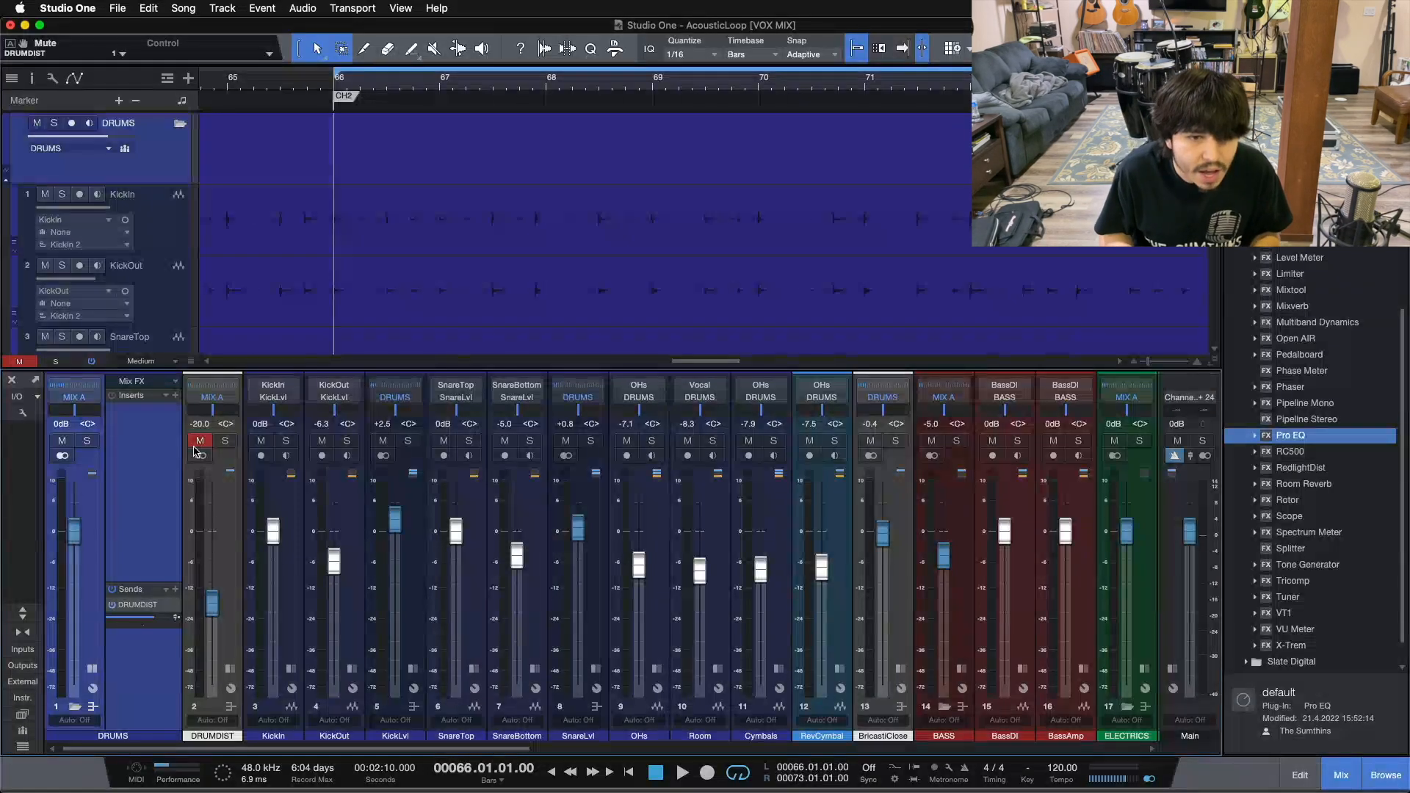
{"action": "key", "text": "space"}
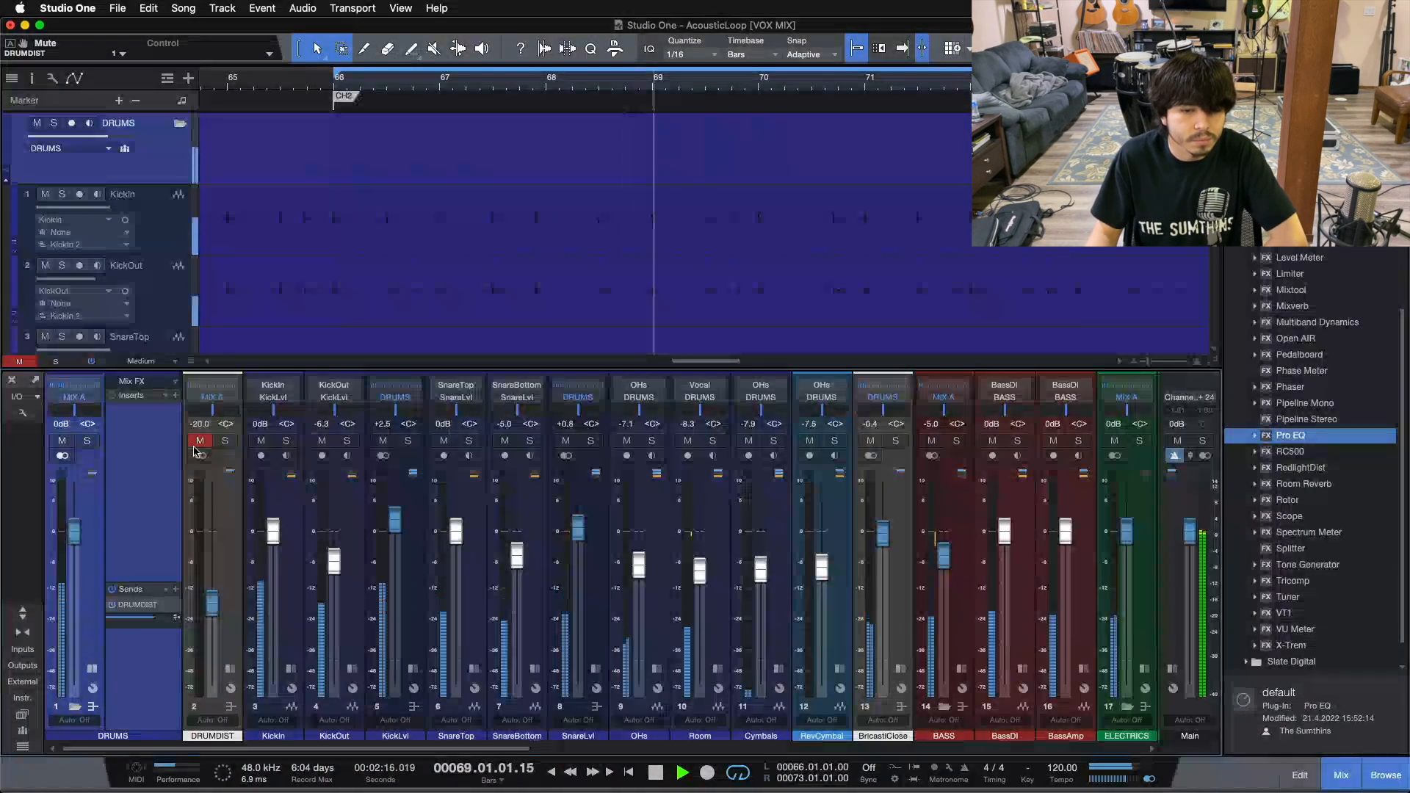
{"action": "left_click", "coordinate": [196, 444]}
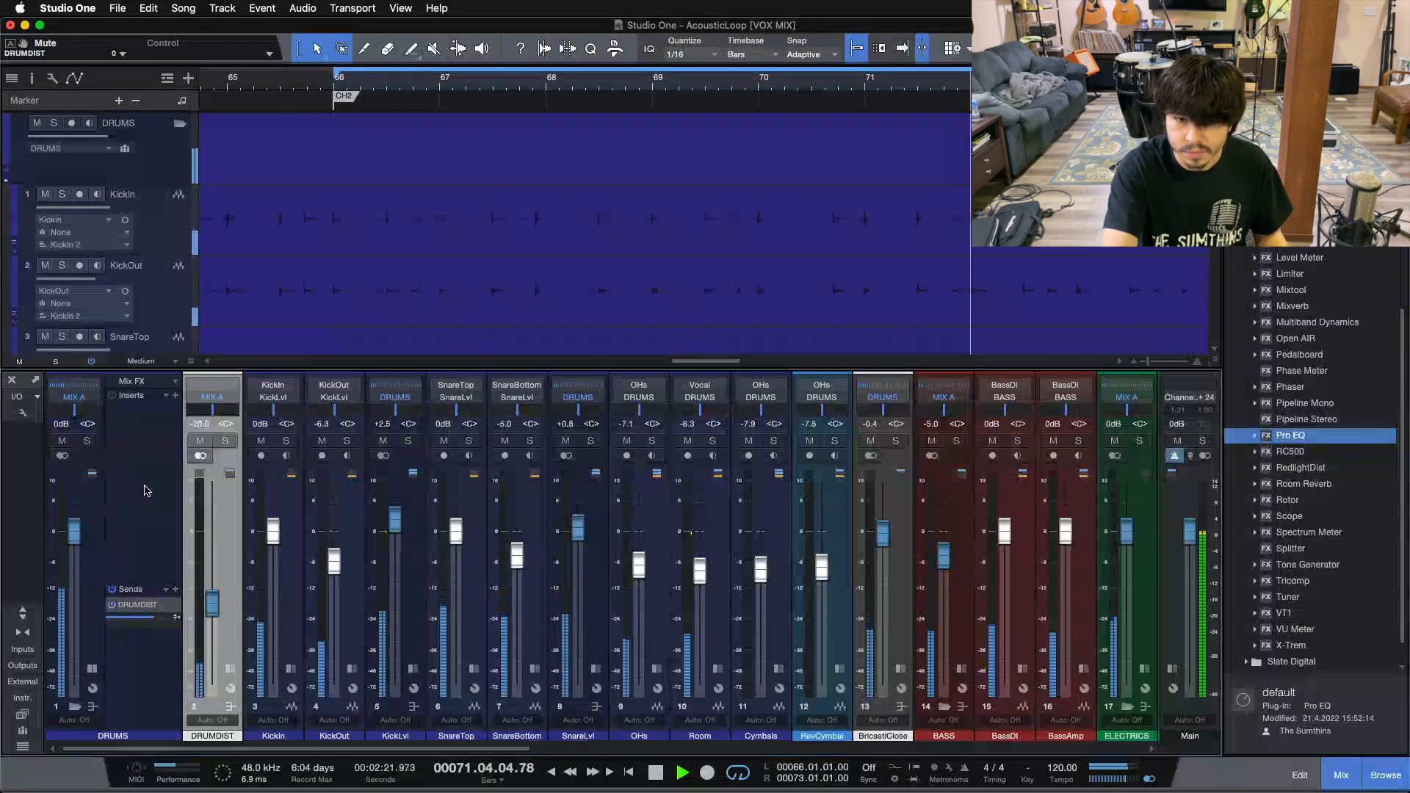
{"action": "key", "text": "space"}
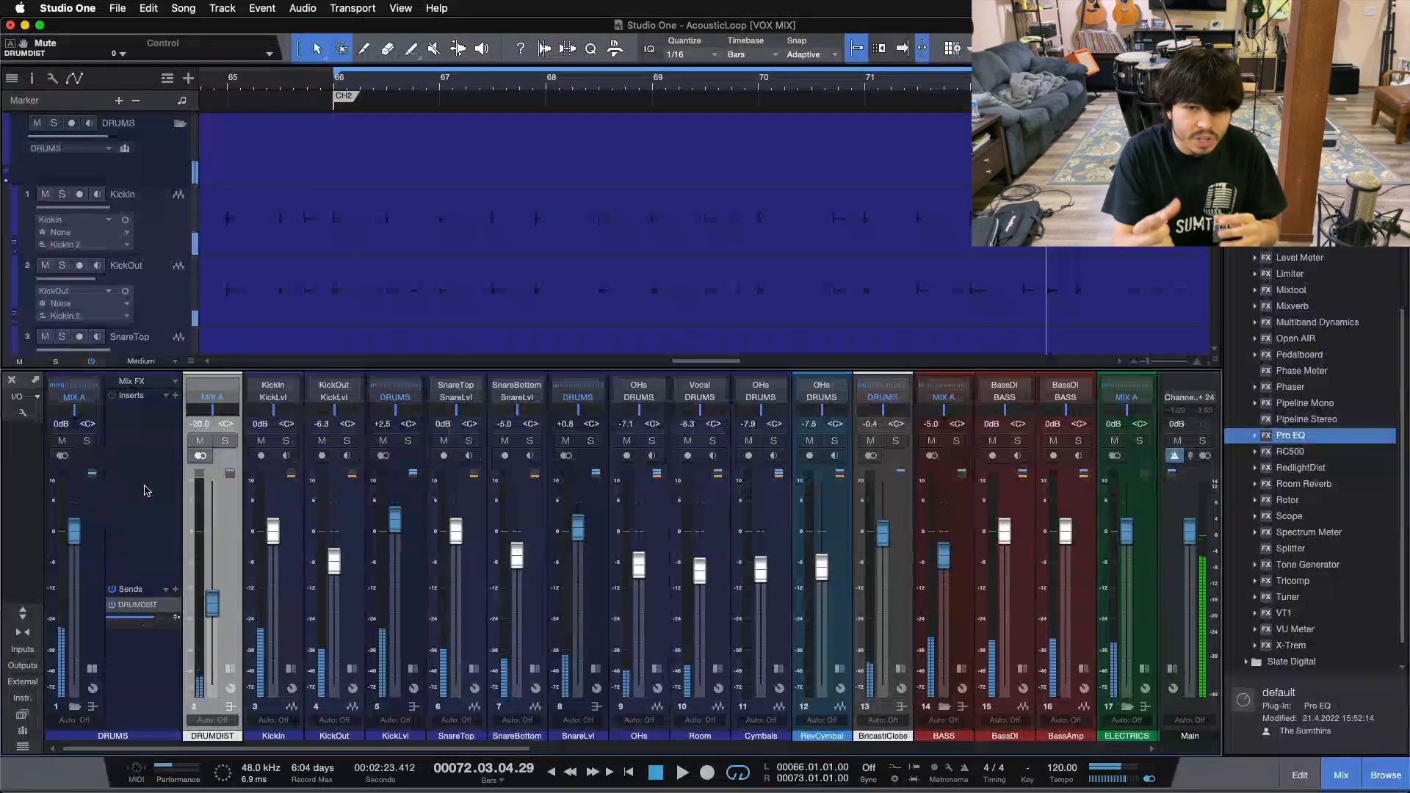